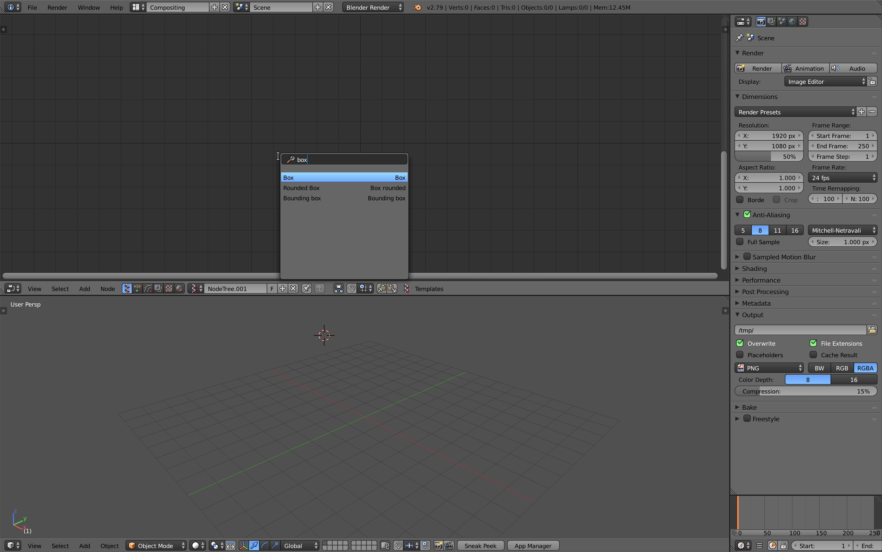
Add a Box node to the node tree and save the file on the Desktop as sv_box_boolean_001.blend
key(Return)
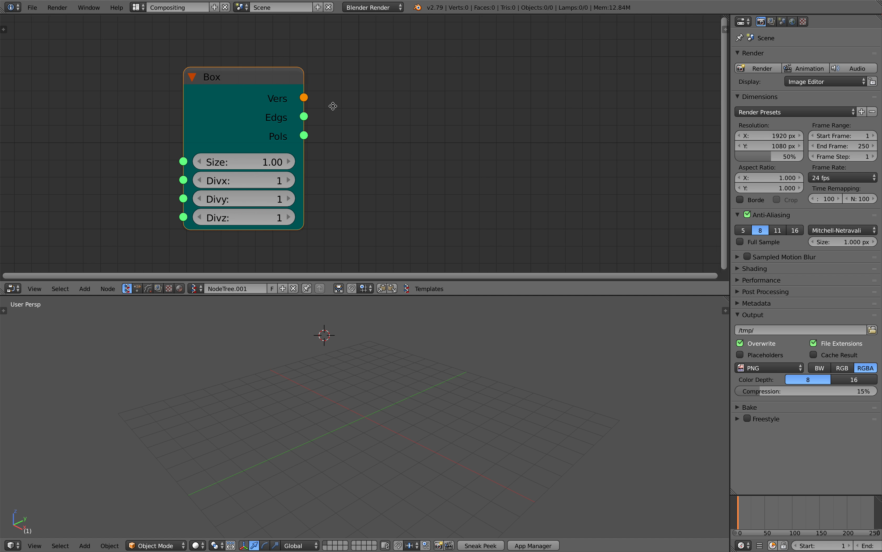
key(ctrl+s)
click(189, 47)
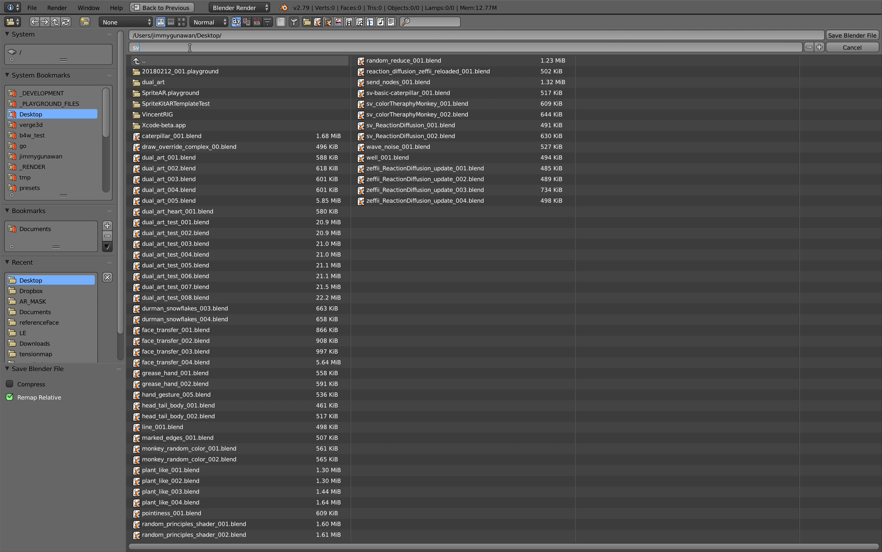
text(sv_box_boolean_001)
key(Return)
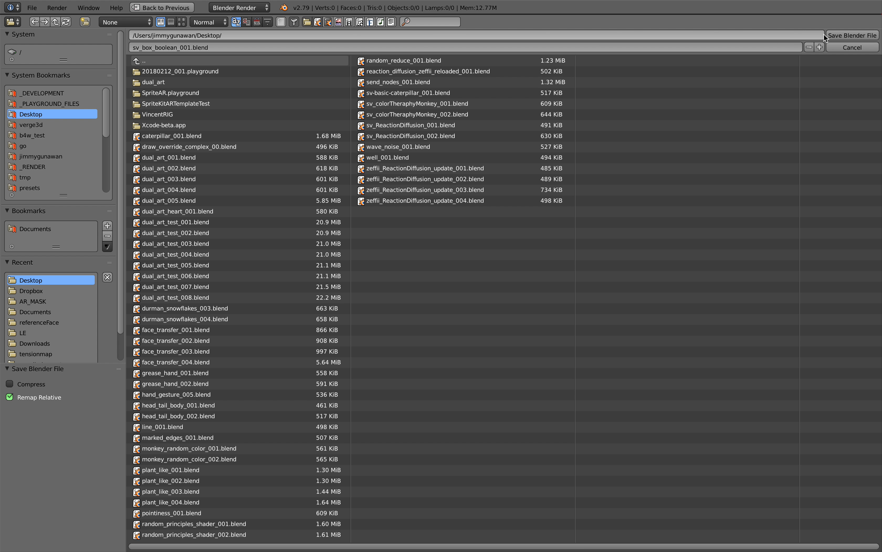
click(842, 36)
Add a cube mesh to the 3D scene
key(shift+a)
mouse_move(277, 368)
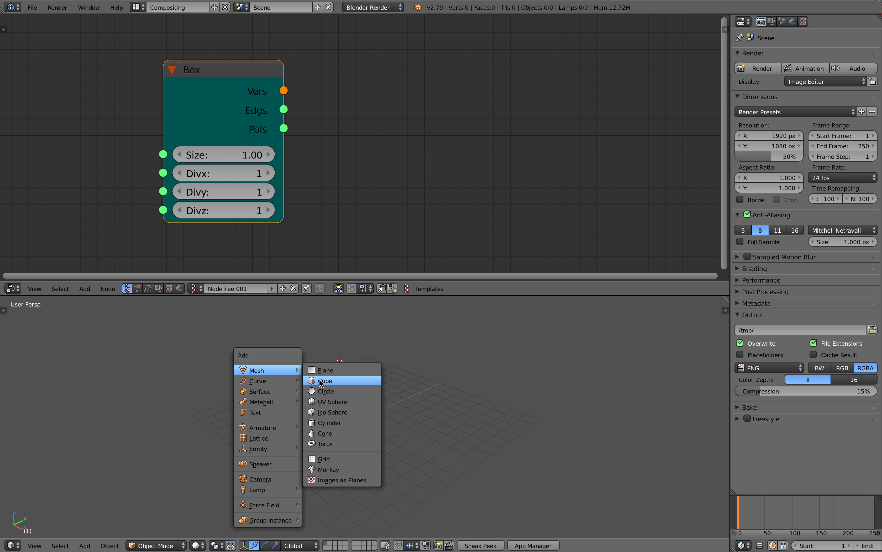
click(336, 380)
middle_drag(336, 380, 318, 418)
Duplicate the cube and move the copy so that it partly overlaps a corner of the original
key(shift+d)
click(377, 405)
key(g)
click(376, 416)
mouse_move(376, 415)
middle_down()
mouse_move(387, 419)
mouse_move(378, 423)
middle_up()
scroll(377, 423, up, 2)
Add a Boolean modifier with the Intersect operation to the original cube, using Cube.001 as its object
right_click(317, 393)
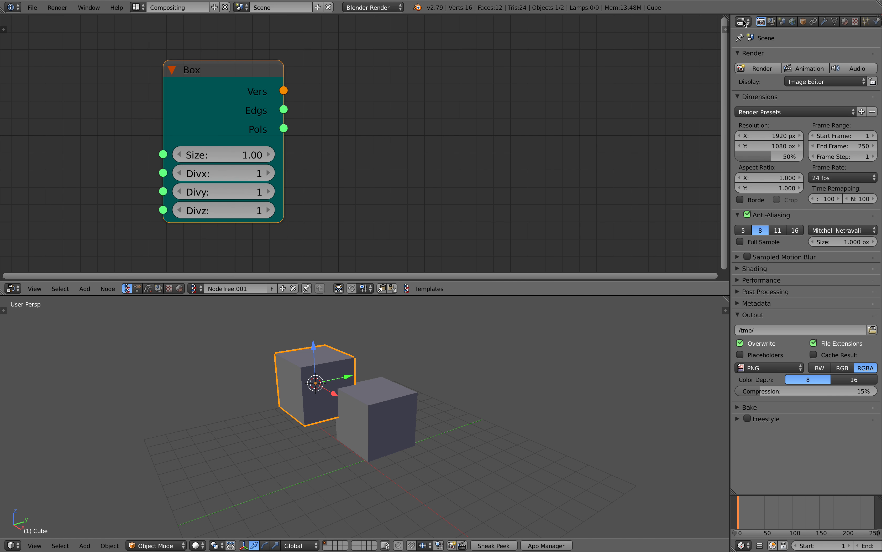
click(824, 21)
click(813, 57)
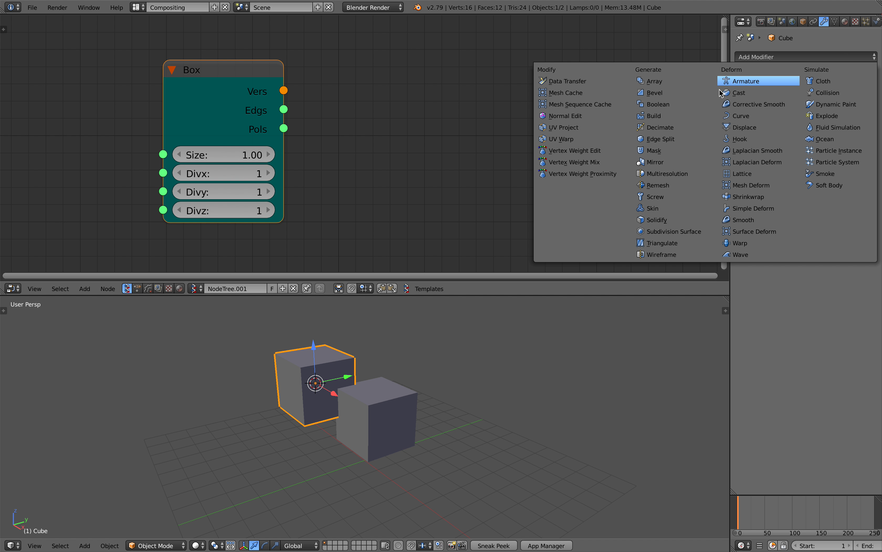
click(702, 103)
click(829, 116)
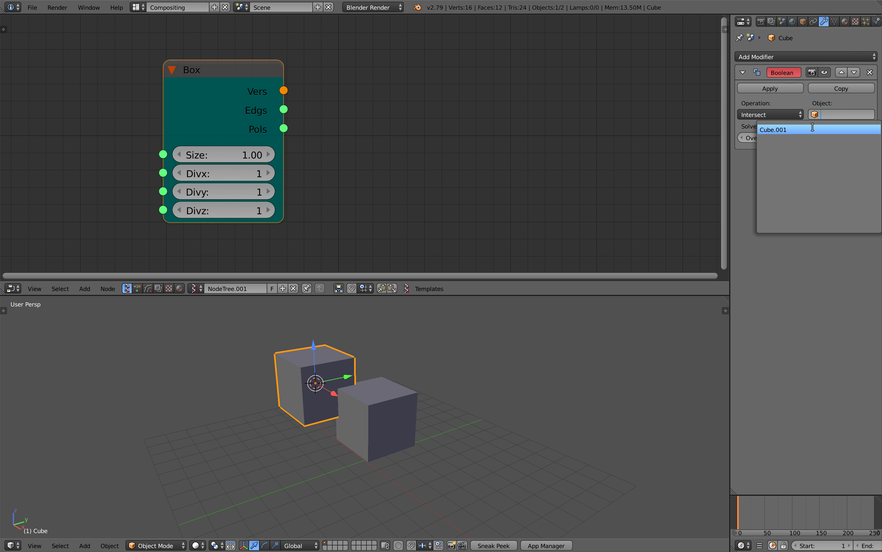
click(784, 128)
middle_drag(467, 360, 473, 378)
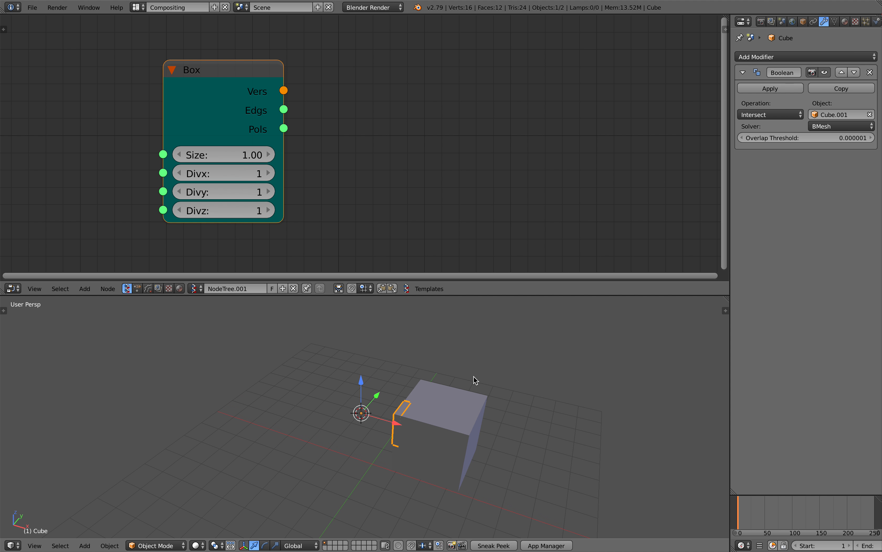
Split the properties editor and turn its upper part into an Outliner
drag(878, 16, 876, 160)
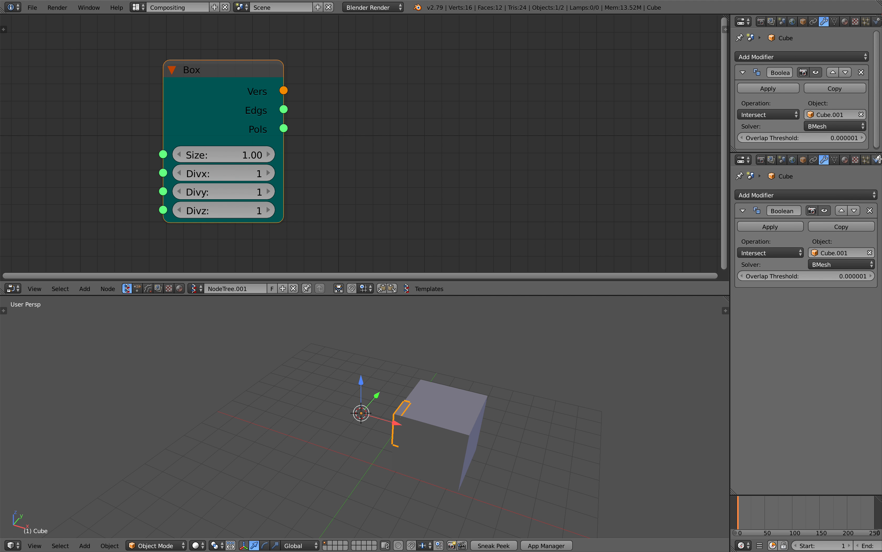
click(743, 21)
click(769, 190)
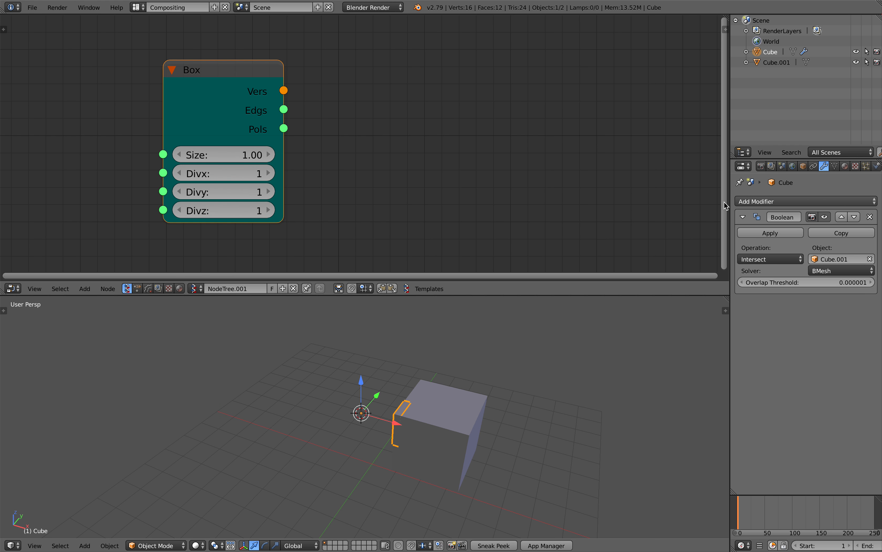
Select Cube and Cube.001 alternately in the Outliner and expand their entries to examine the scene hierarchy
middle_drag(494, 372, 452, 374)
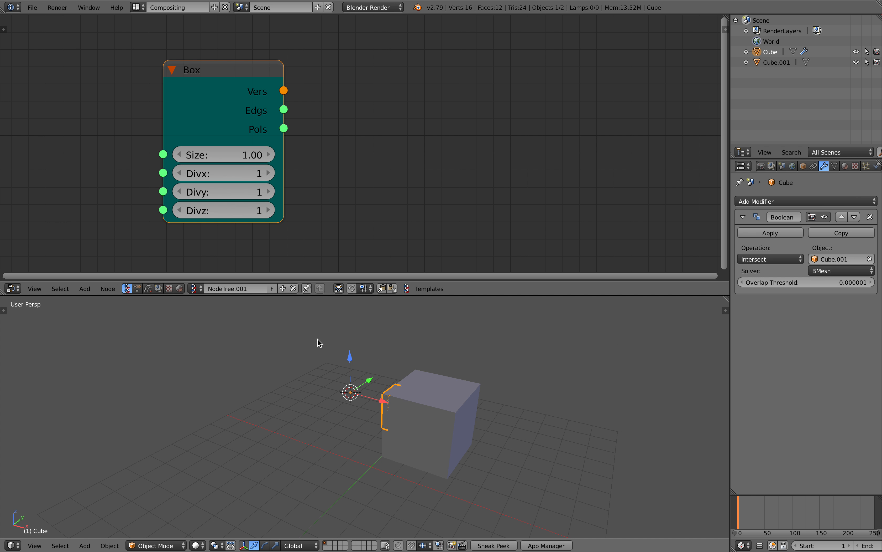
middle_drag(375, 368, 368, 369)
click(775, 63)
click(770, 52)
click(774, 62)
click(771, 52)
click(774, 62)
click(771, 52)
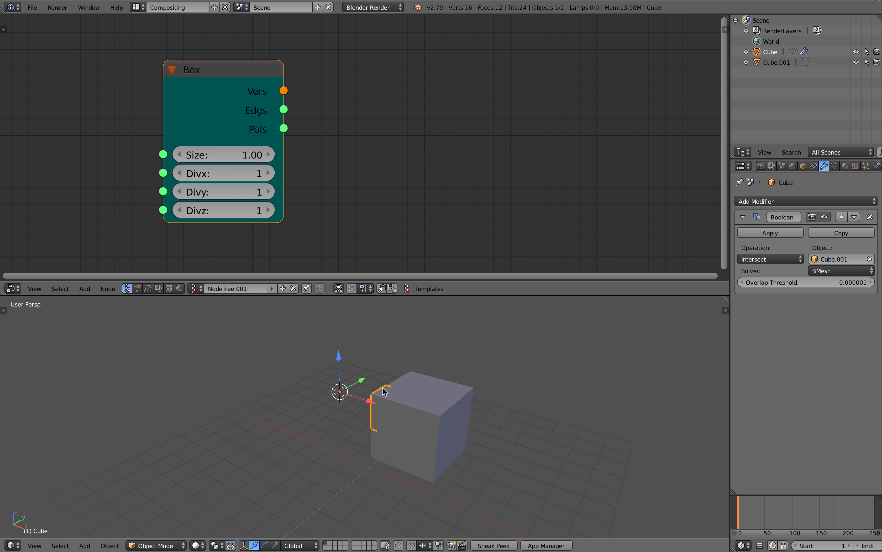
click(746, 52)
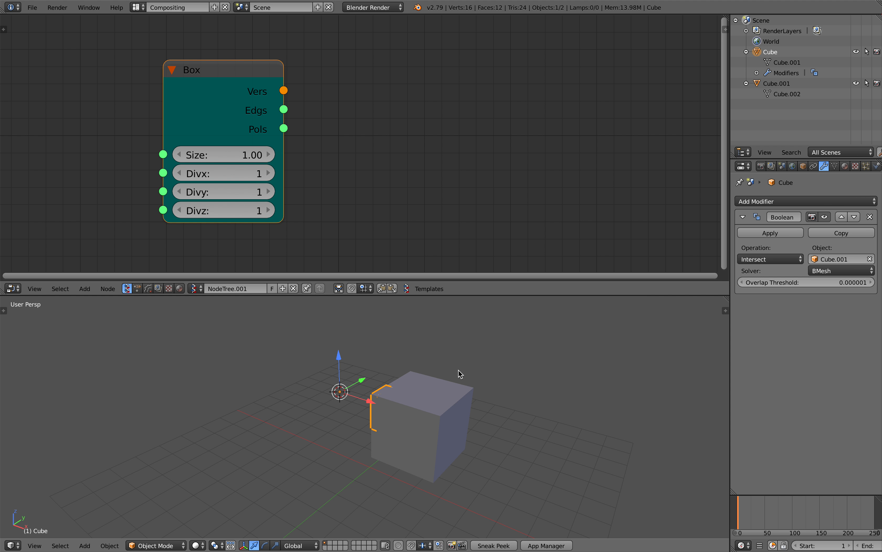
Examine the original cube's object display properties and the Boolean intersection from several angles
middle_drag(460, 373, 472, 372)
click(803, 166)
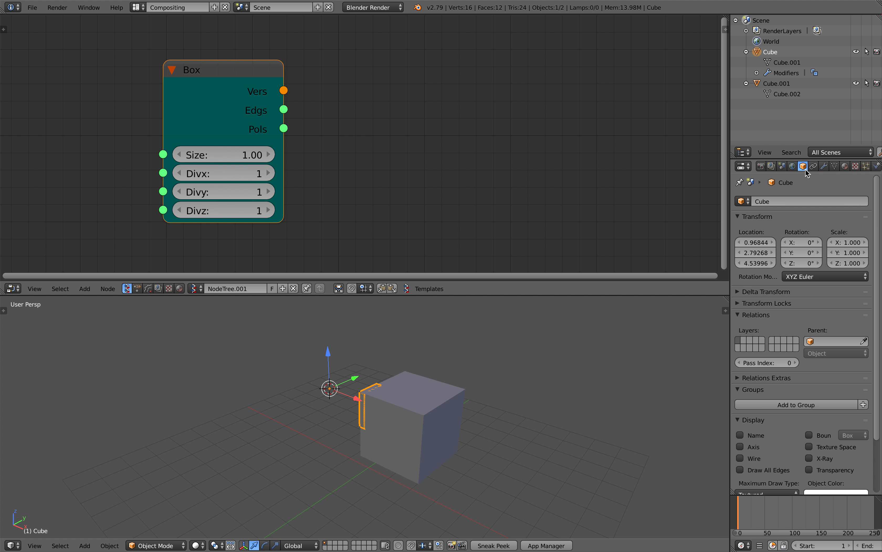
click(740, 470)
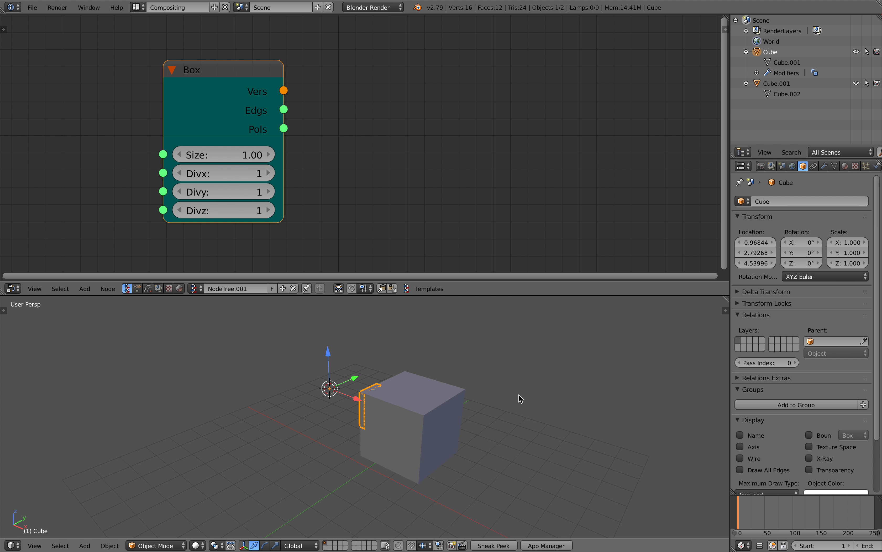
middle_drag(514, 398, 532, 405)
mouse_move(395, 392)
middle_down()
mouse_move(381, 394)
mouse_move(400, 379)
middle_up()
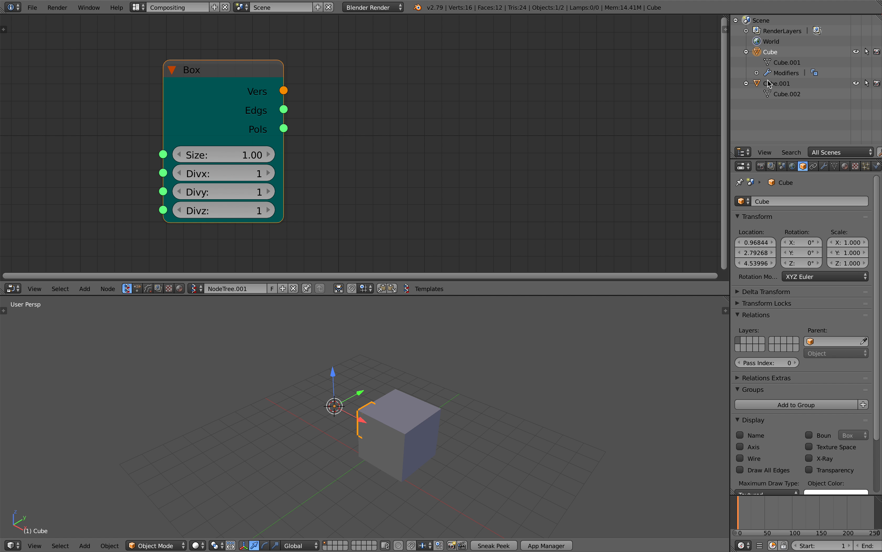
middle_drag(410, 359, 418, 350)
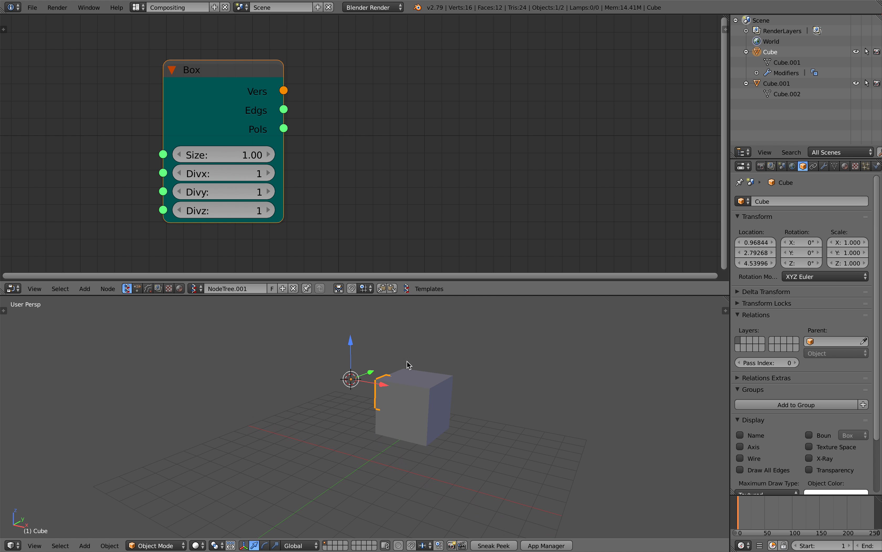
middle_drag(391, 379, 396, 372)
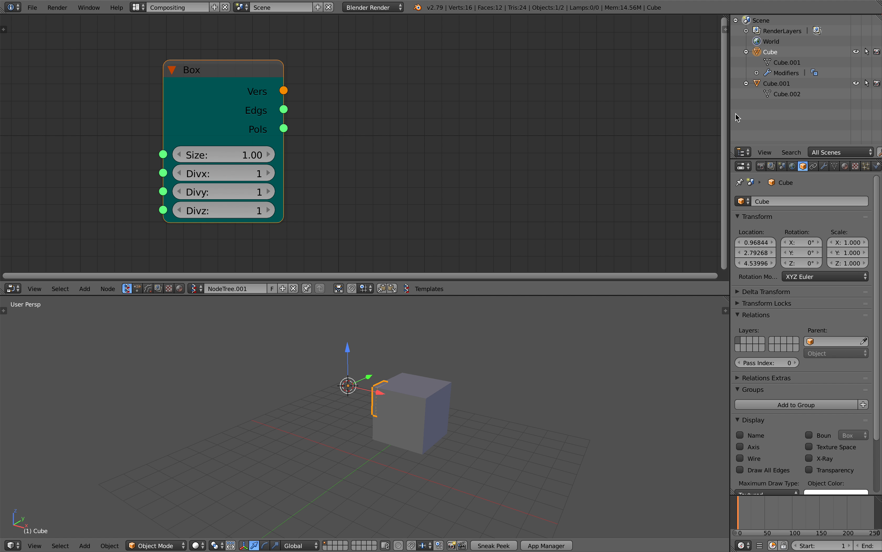
scroll(442, 384, up, 3)
Select the two cubes together and individually to compare their modifiers
right_click(442, 385)
right_click(395, 361)
key(a)
middle_drag(448, 364, 467, 366)
key(a)
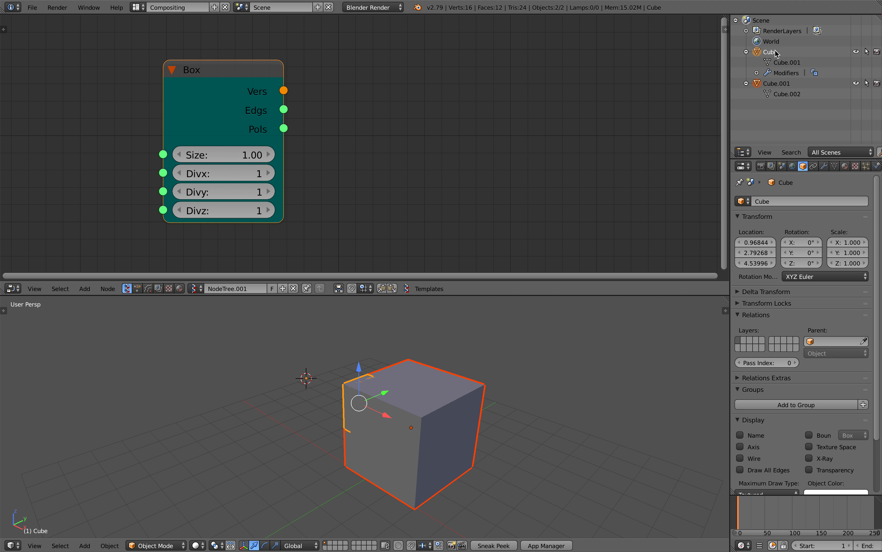
click(777, 83)
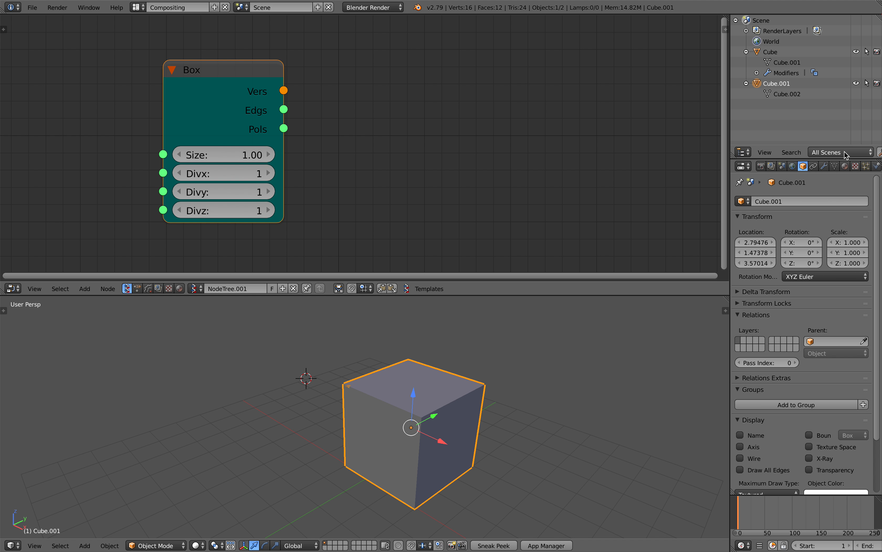
click(824, 166)
right_click(344, 378)
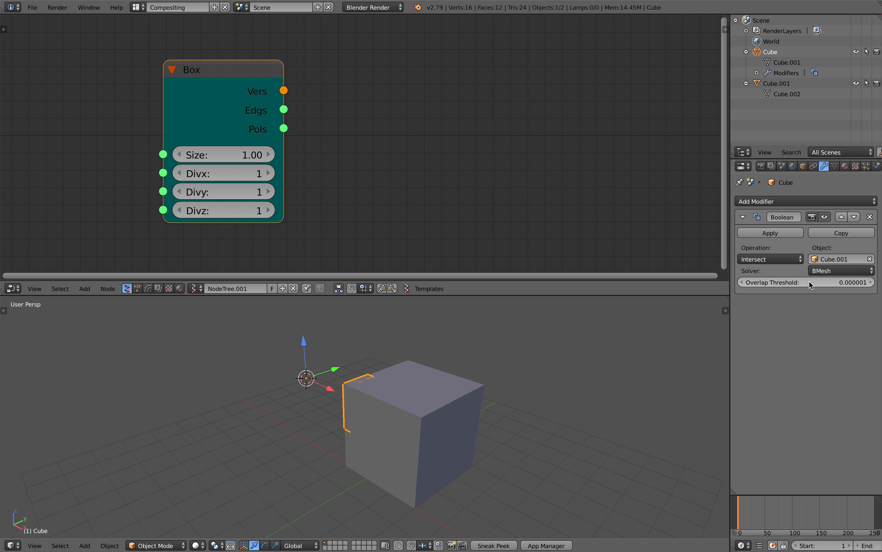
Move Cube.001 a short distance while keeping it overlapping the original cube
right_click(402, 394)
mouse_move(402, 394)
middle_down()
mouse_move(417, 354)
mouse_move(367, 369)
mouse_move(407, 384)
middle_up()
key(g)
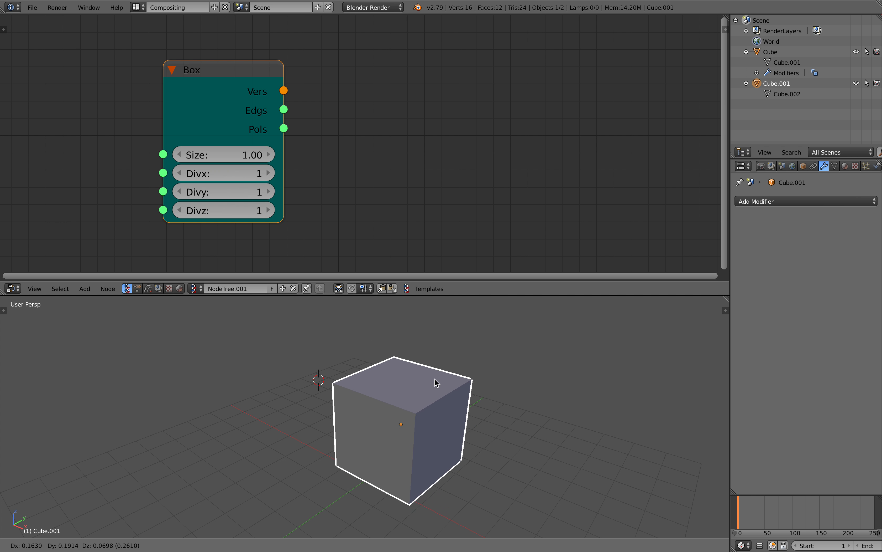
click(437, 383)
Set Cube.001's maximum draw type to Wire and move the cube slightly to test the live intersection
click(803, 166)
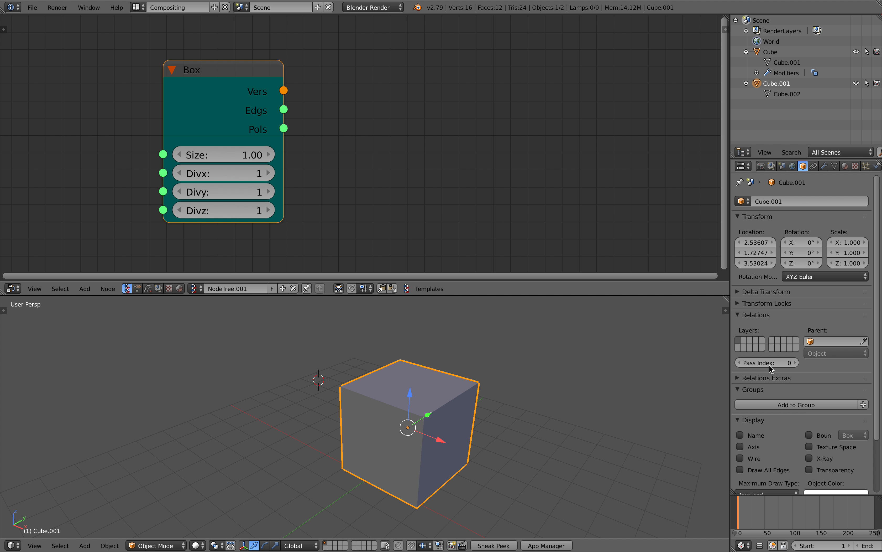
scroll(760, 458, down, 2)
click(766, 462)
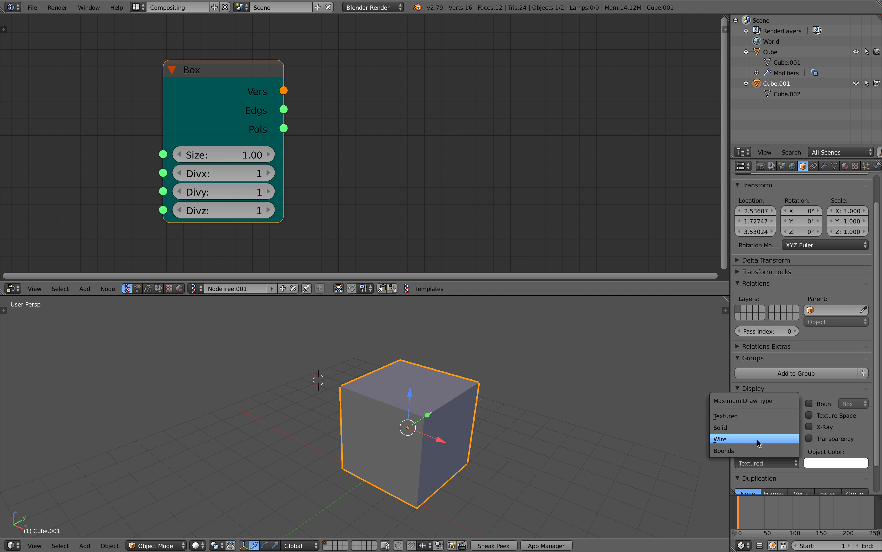
click(777, 439)
key(g)
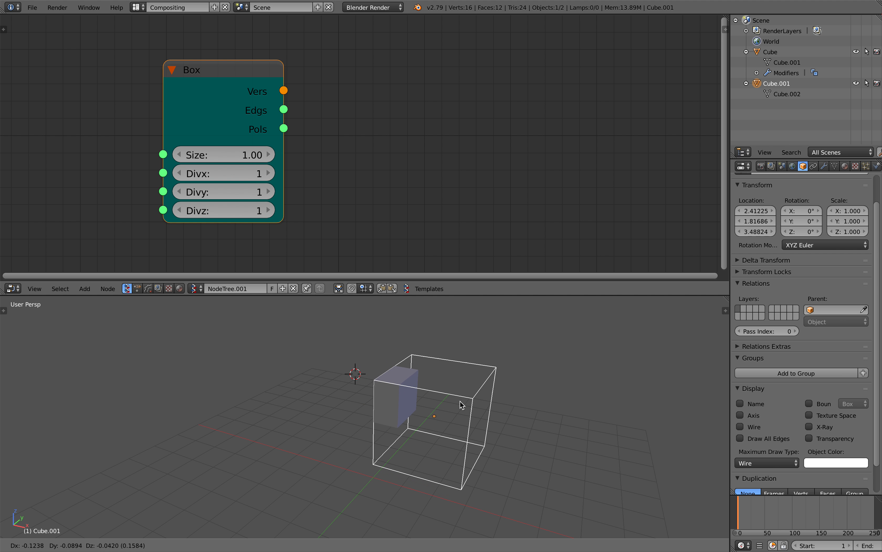
click(460, 396)
Delete both cubes from the scene
key(a)
key(a)
key(x)
click(460, 392)
Enlarge the node editor area and save the file over the existing version
middle_drag(461, 388, 405, 400)
key(ctrl+s)
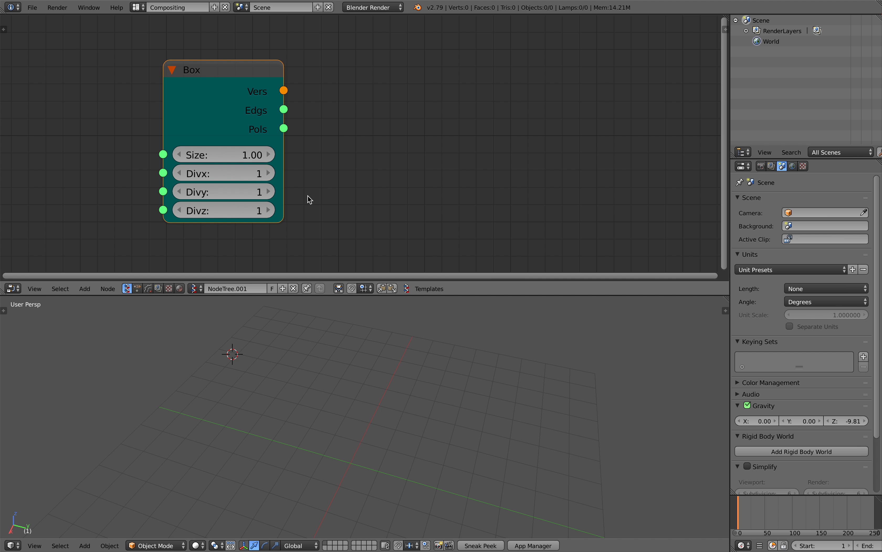
scroll(236, 151, down, 5)
middle_drag(236, 150, 224, 145)
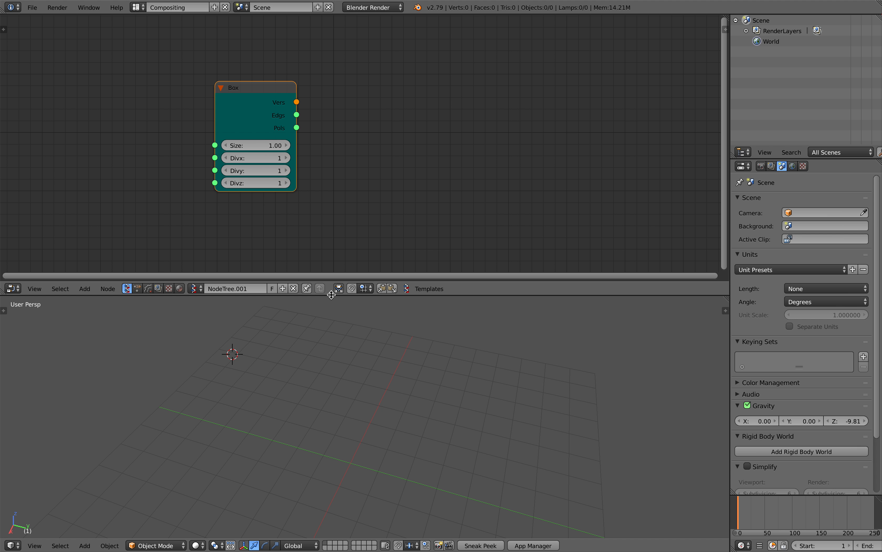
drag(331, 294, 331, 305)
middle_drag(375, 180, 358, 159)
key(ctrl+s)
click(360, 159)
Add a CSG Boolean 2 node and place it beside the Box node
key(alt+space)
text(boo)
key(Down)
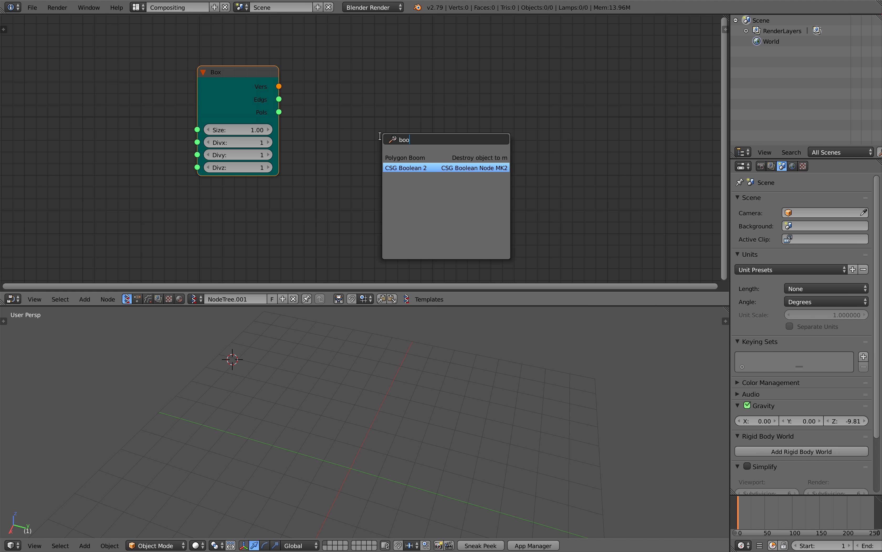
key(Return)
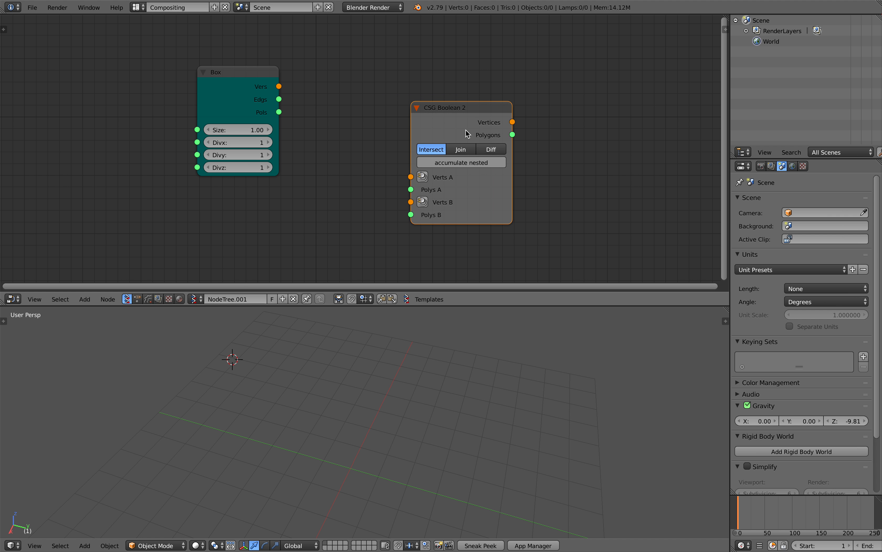
click(492, 163)
scroll(471, 126, up, 2)
scroll(474, 127, down, 1)
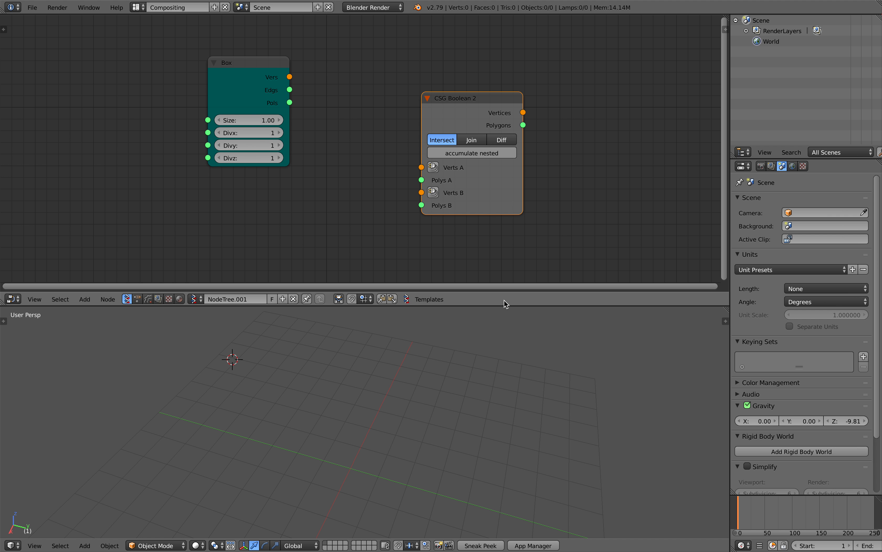
Enlarge the node editor slightly and duplicate the Box node, placing the copy below the original
drag(504, 299, 507, 309)
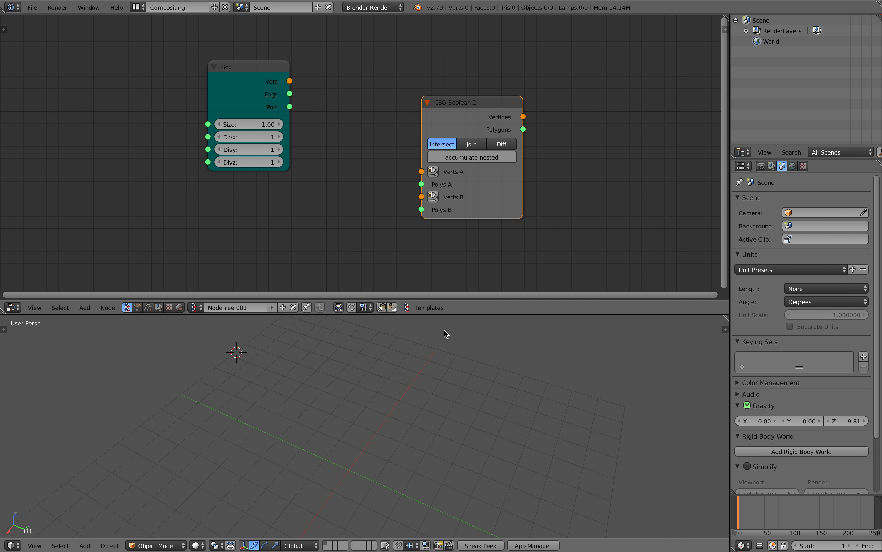
middle_drag(313, 220, 357, 209)
click(275, 83)
key(shift+d)
click(245, 199)
middle_drag(245, 199, 223, 197)
Spread the upper Box node and the CSG Boolean 2 node apart in the enlarged node editor and save the file
drag(469, 90, 489, 91)
drag(271, 59, 239, 61)
drag(498, 109, 524, 104)
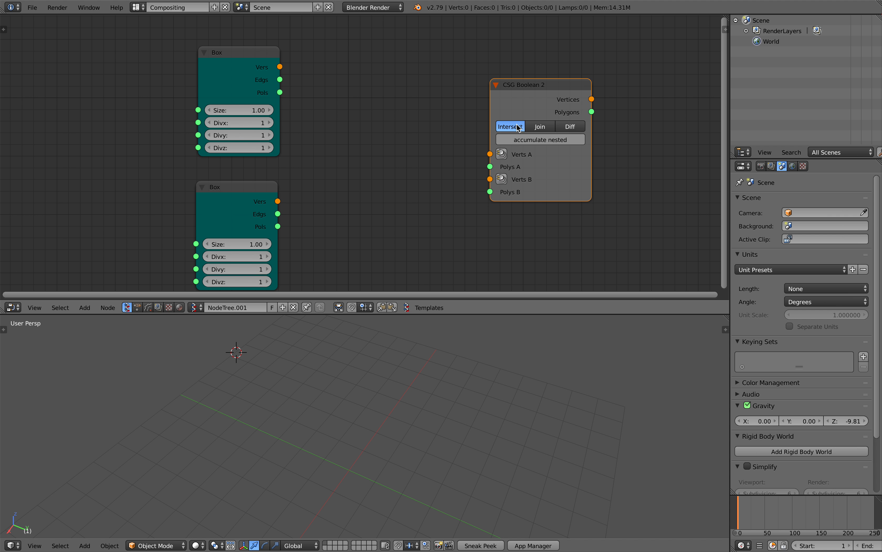
drag(525, 315, 526, 324)
middle_drag(405, 218, 397, 208)
key(ctrl+s)
click(397, 208)
drag(546, 175, 552, 171)
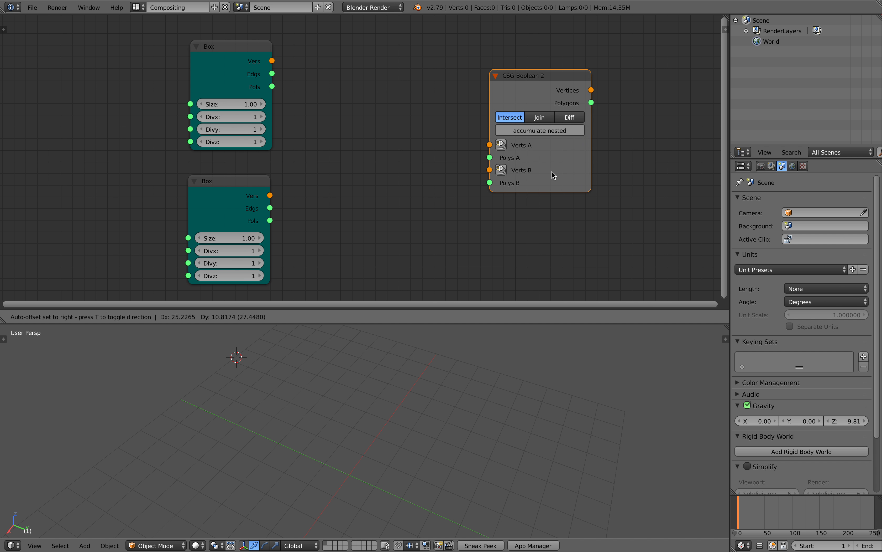
drag(224, 43, 208, 42)
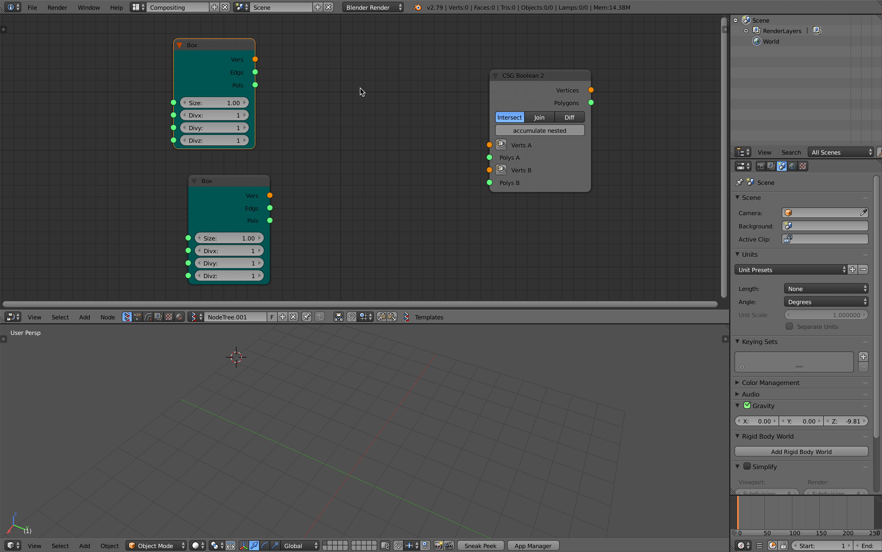
key(shift+a)
click(359, 88)
click(316, 85)
Connect a Viewer Draw node to the upper Box node and place it beside the box
right_click(227, 52)
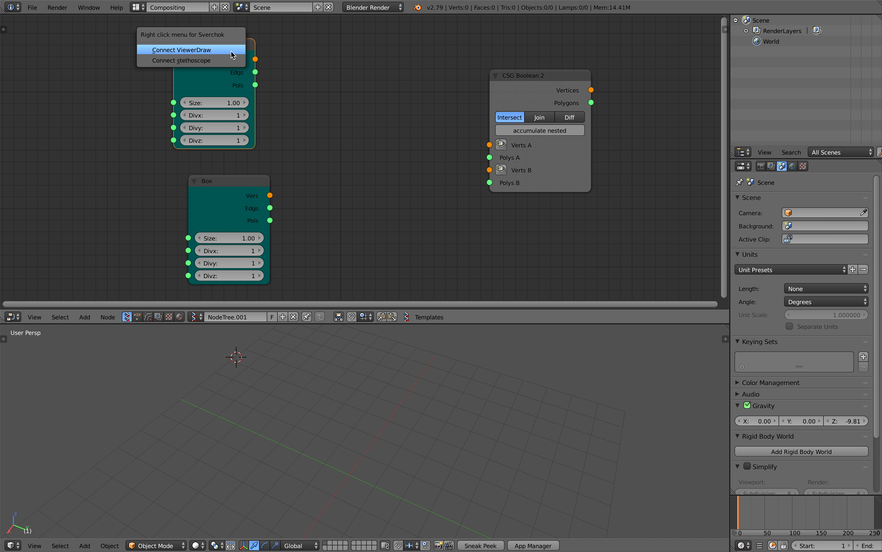
click(233, 56)
drag(334, 123, 347, 101)
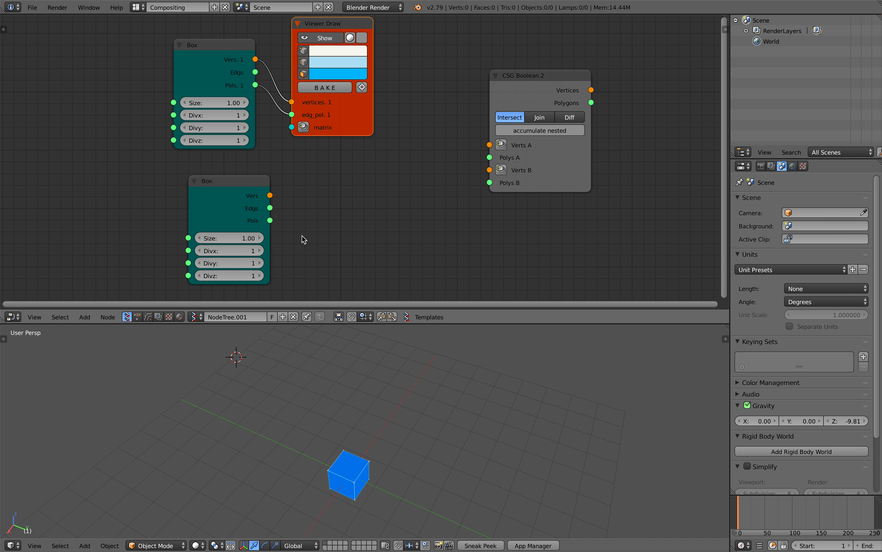
middle_drag(441, 450, 372, 409)
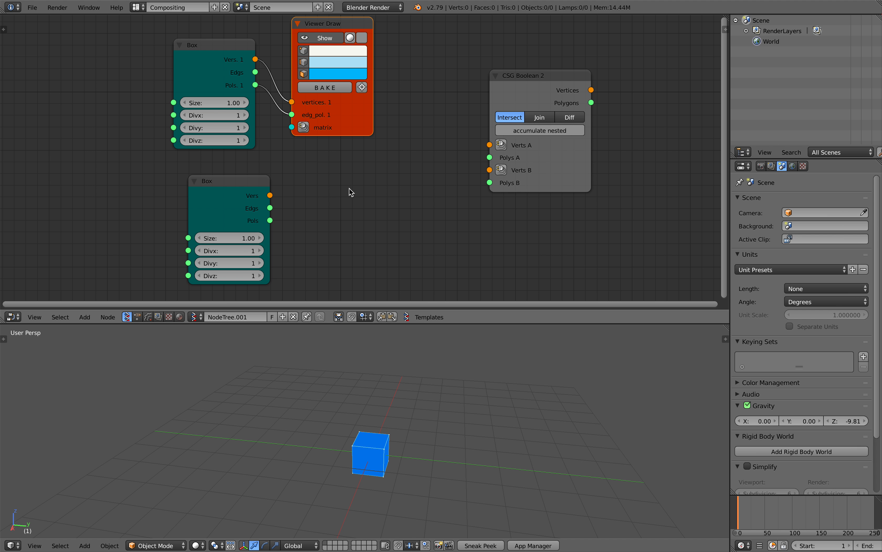
Add a Matrix in node linked to Viewer Draw's matrix input and set its location to X 0.180, Y -0.360
drag(216, 59, 206, 38)
click(302, 125)
mouse_move(173, 67)
mouse_down()
mouse_move(147, 121)
mouse_move(82, 165)
mouse_move(164, 176)
mouse_move(100, 176)
mouse_move(110, 175)
mouse_up()
click(89, 164)
Delete the lower, unconnected Box node and frame the whole node tree
click(230, 186)
key(x)
key(Home)
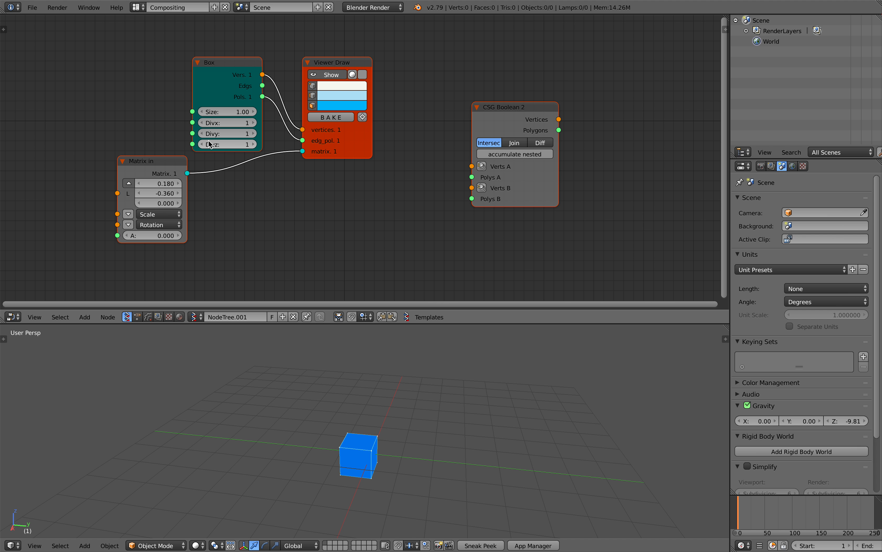
Duplicate the linked Box, Matrix in and Viewer Draw nodes and place the copies below the originals
key(b)
drag(131, 47, 346, 237)
middle_drag(345, 236, 305, 183)
key(shift+d)
click(374, 278)
key(a)
key(a)
key(a)
Change the face colour of the upper Viewer Draw node to pink
middle_drag(211, 249, 210, 234)
middle_drag(320, 180, 320, 202)
click(304, 68)
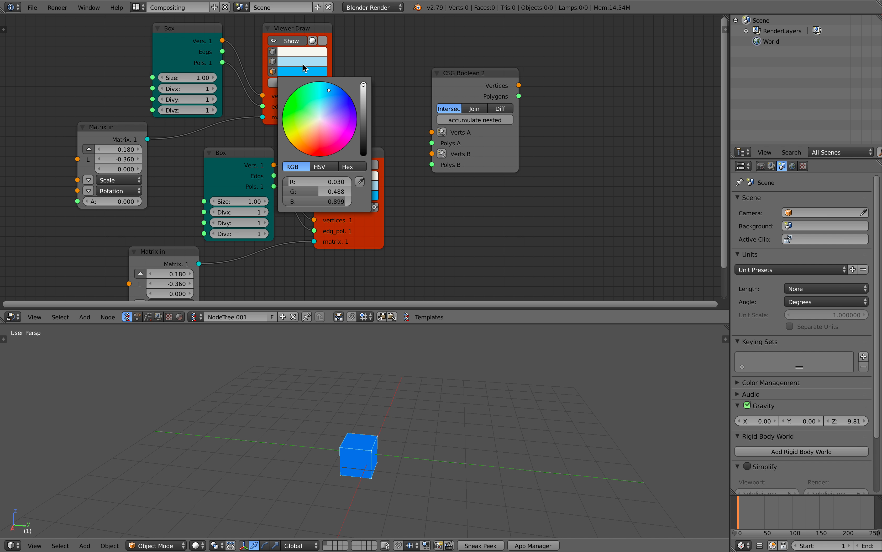
drag(321, 118, 323, 122)
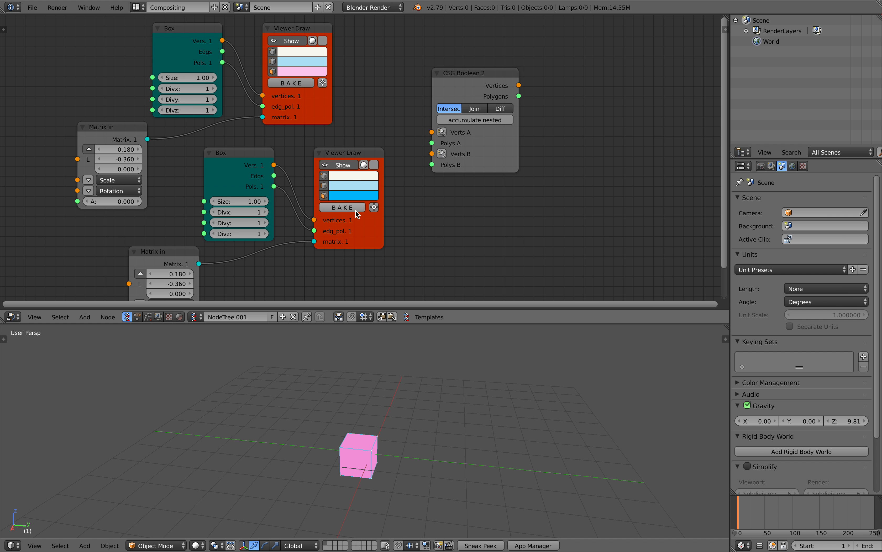
Set the lower Matrix in node's X location to 0.804 and all three scale values to 1.204, and save the file
mouse_move(172, 277)
mouse_down()
mouse_move(206, 275)
mouse_move(170, 274)
mouse_up()
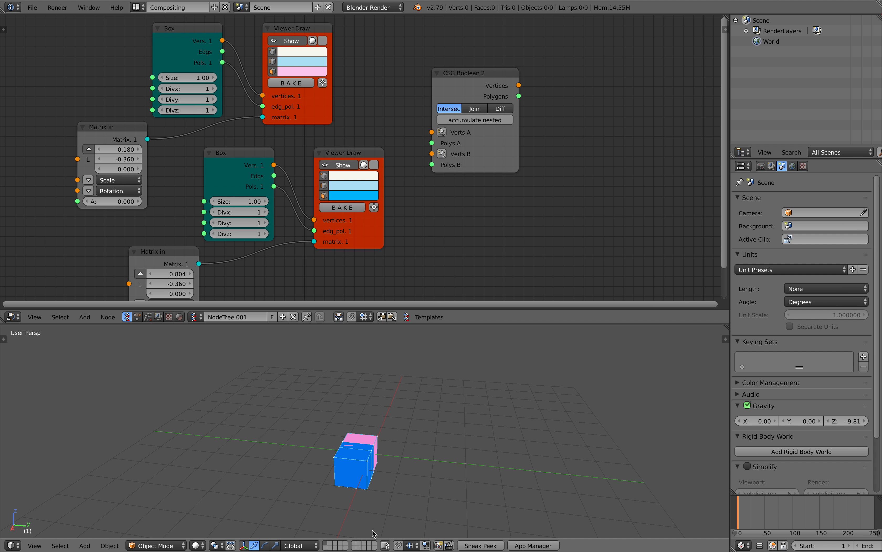
middle_drag(375, 532, 343, 501)
middle_drag(244, 237, 249, 175)
scroll(233, 221, down, 1)
click(153, 238)
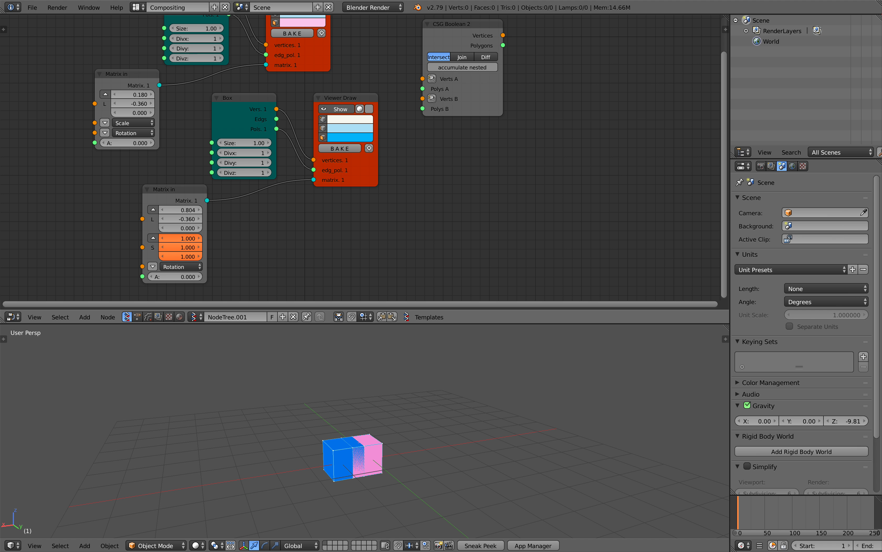
drag(180, 257, 192, 257)
middle_drag(420, 422, 395, 419)
key(ctrl+s)
click(375, 422)
Move both Viewer Draw nodes and the CSG Boolean 2 node further away from the Box nodes to make room
middle_drag(343, 229, 324, 263)
middle_drag(340, 205, 335, 242)
drag(461, 166, 491, 159)
drag(348, 170, 363, 178)
drag(451, 168, 485, 164)
drag(186, 67, 188, 60)
drag(296, 113, 318, 111)
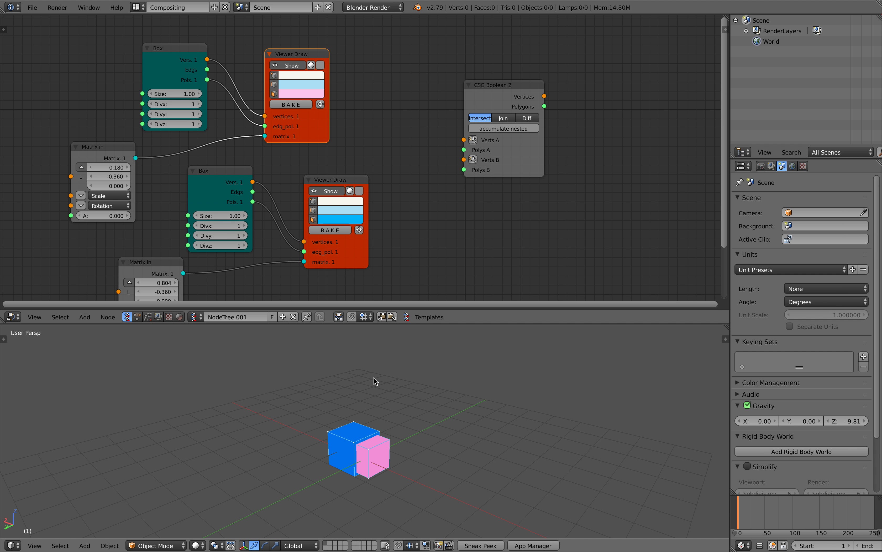
middle_drag(377, 373, 393, 411)
drag(495, 174, 505, 173)
Add a Matrix Apply (verts) node before CSG Boolean 2 and feed it the upper Box's vertices and the upper matrix
key(shift+a)
click(404, 118)
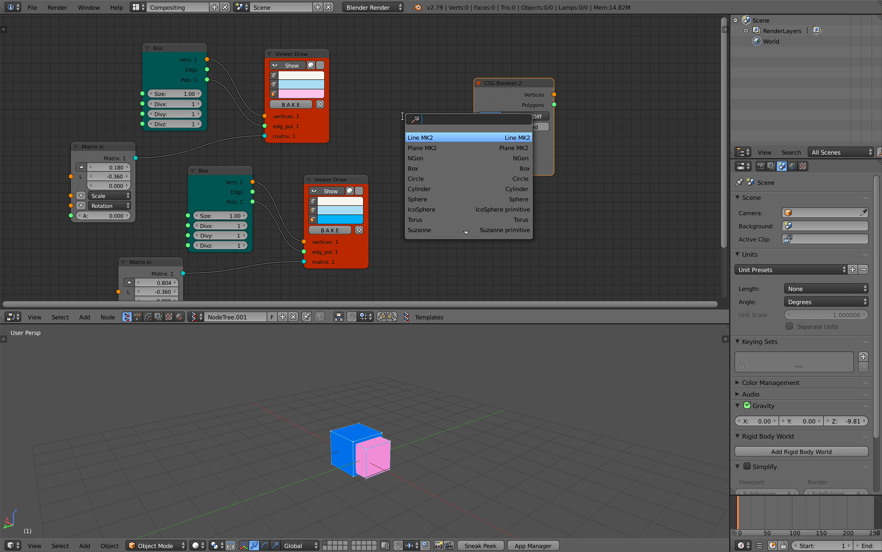
text(appl)
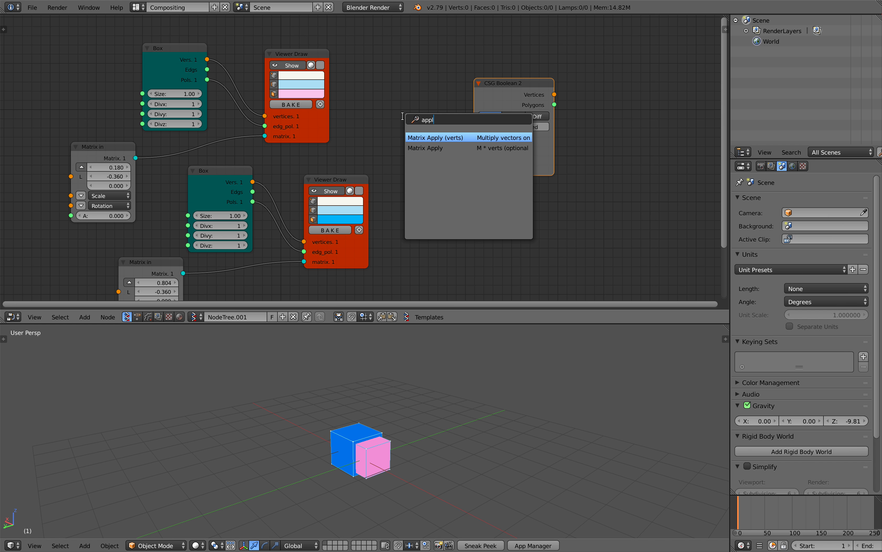
key(Return)
click(394, 94)
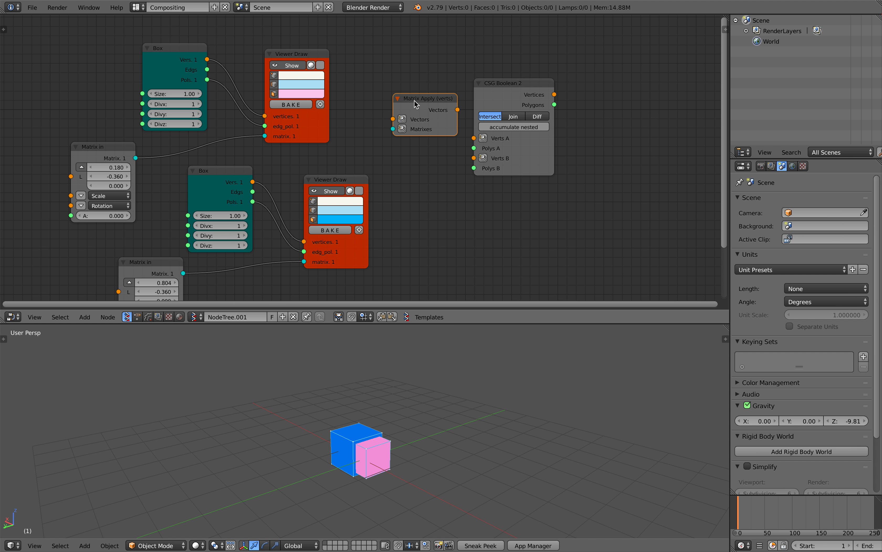
drag(508, 86, 533, 96)
drag(206, 60, 238, 72)
drag(393, 121, 135, 159)
Duplicate the Matrix Apply (verts) node, feed the copy the lower Box's vertices and lower matrix, and save the file
click(423, 134)
key(shift+d)
click(456, 222)
drag(252, 182, 254, 185)
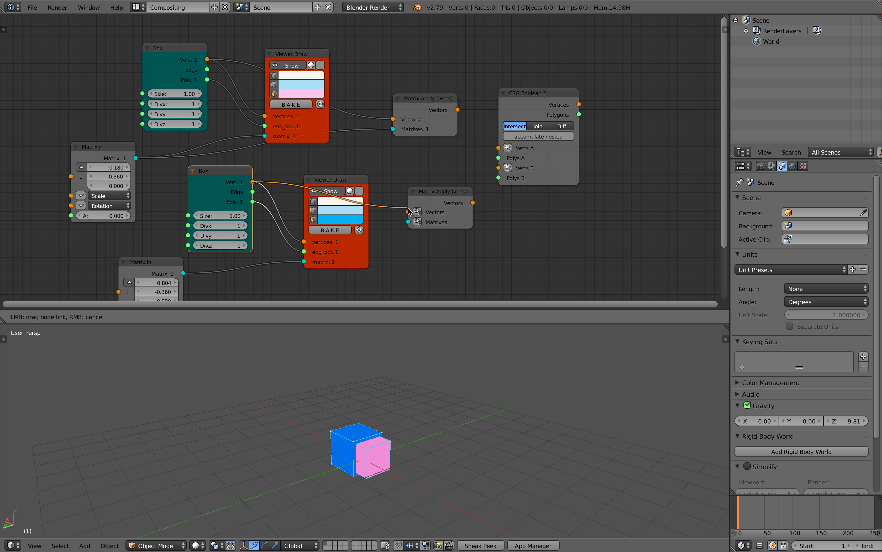
drag(410, 211, 184, 273)
middle_drag(408, 174, 360, 181)
key(ctrl+s)
click(360, 181)
Link the upper Matrix Apply output to Verts A and the lower one to Verts B of CSG Boolean 2
drag(529, 174, 579, 181)
drag(409, 117, 501, 161)
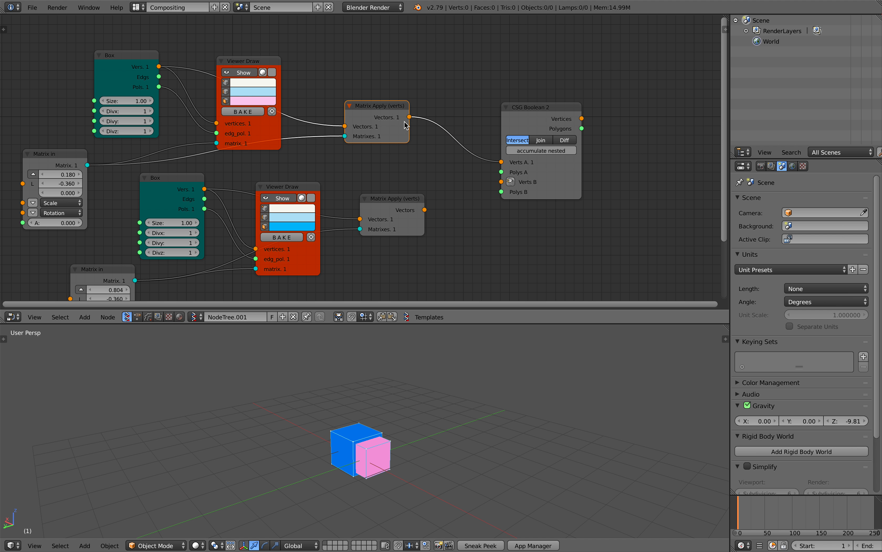
drag(376, 109, 372, 74)
drag(425, 209, 447, 198)
drag(502, 183, 502, 184)
Link the upper Box's polygons to Polys A and the lower Box's polygons to Polys B of CSG Boolean 2
scroll(427, 128, down, 2)
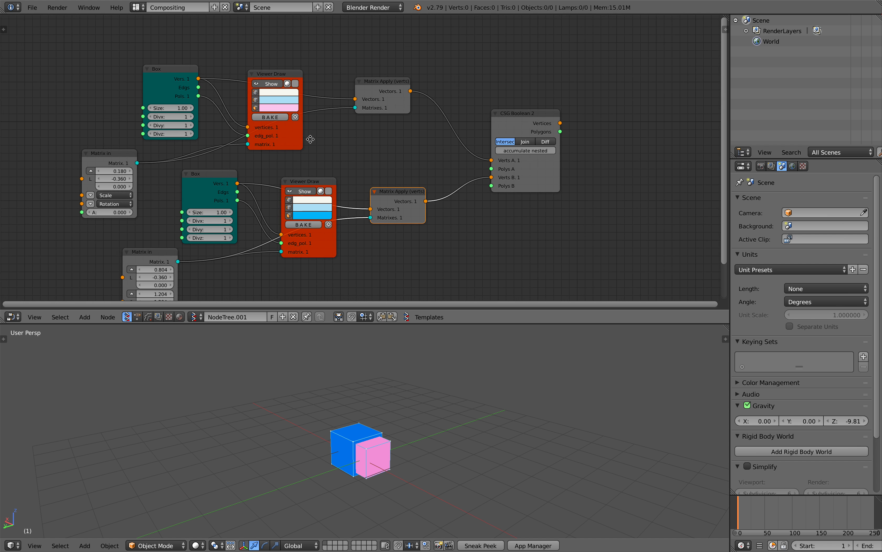
drag(200, 92, 491, 166)
middle_drag(386, 159, 367, 112)
drag(160, 216, 156, 222)
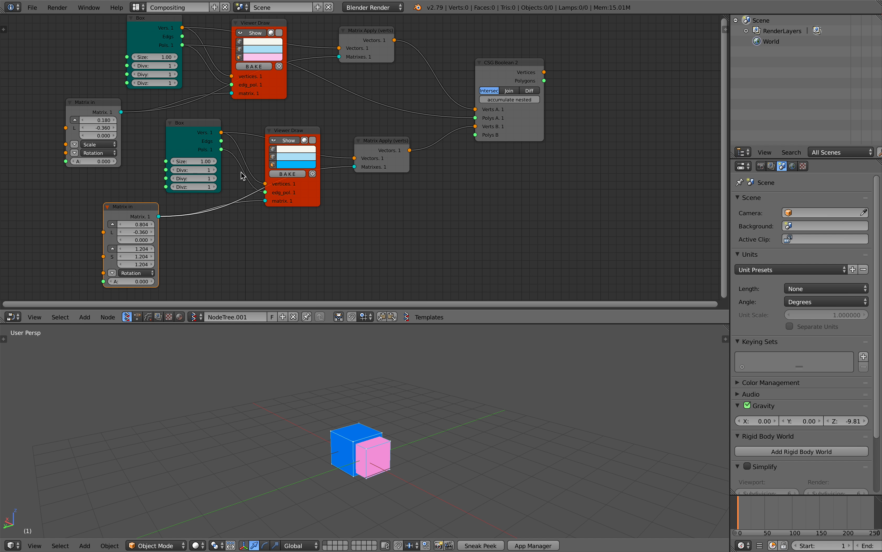
drag(196, 149, 475, 135)
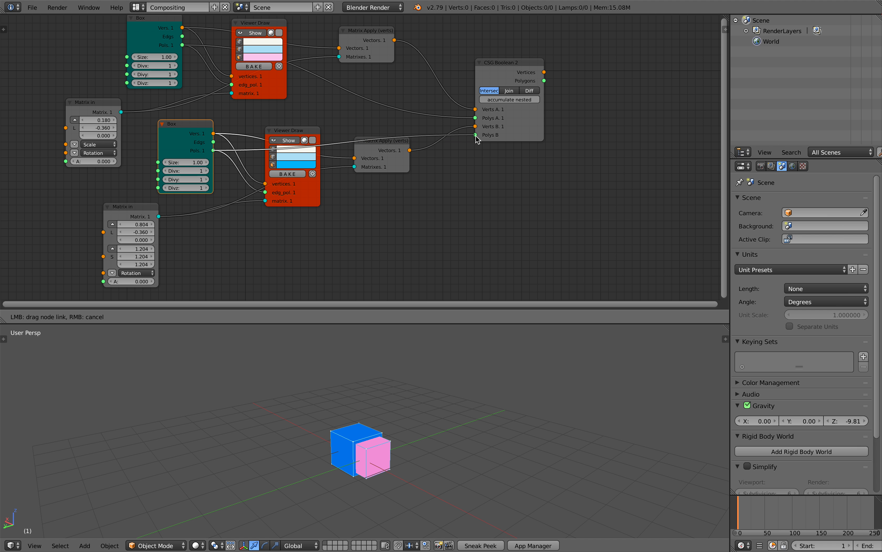
Move the lower group of nodes further down and shift the CSG Boolean 2 node to separate the two branches
scroll(286, 167, down, 2)
middle_drag(287, 167, 285, 167)
key(a)
key(a)
key(b)
drag(175, 133, 409, 272)
key(g)
click(381, 237)
drag(490, 142, 506, 155)
Delete the Viewer Draw nodes of both boxes
click(322, 197)
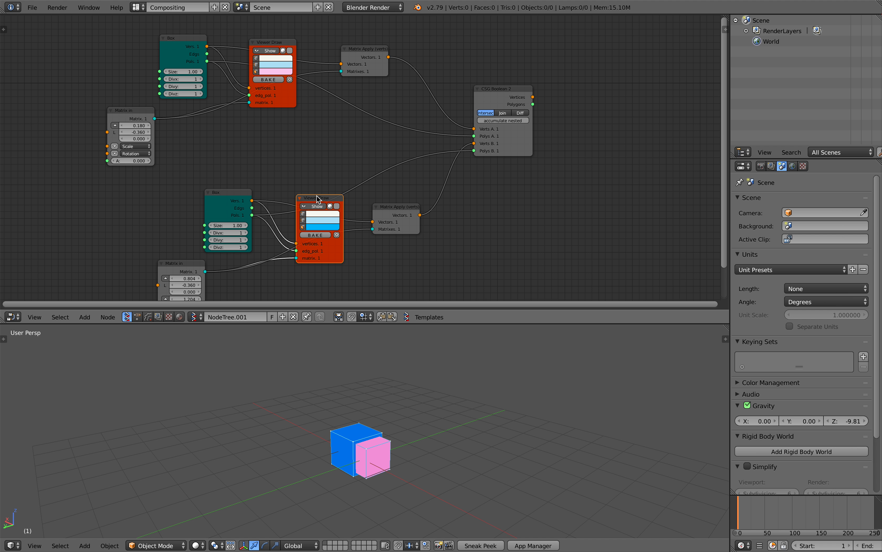
key(x)
click(276, 44)
key(x)
Rearrange the remaining Box and Matrix in nodes closer to their Matrix Apply nodes
drag(185, 40, 264, 42)
drag(141, 114, 314, 126)
middle_drag(305, 102, 244, 147)
scroll(244, 148, up, 2)
drag(323, 99, 324, 99)
drag(214, 83, 212, 48)
drag(203, 168, 192, 134)
middle_drag(249, 174, 248, 106)
drag(338, 207, 334, 208)
Connect a Viewer Draw node to the CSG Boolean 2 output and move it clear of that node
middle_drag(454, 113, 386, 136)
click(408, 90)
right_click(408, 90)
click(405, 93)
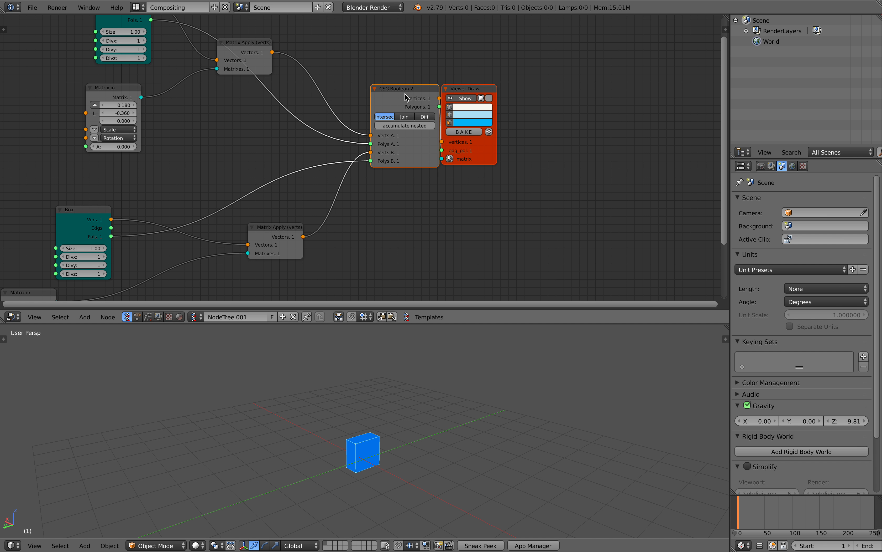
drag(478, 86, 498, 89)
Inspect the intersection solid from several angles in the 3D view and save the file
scroll(462, 420, up, 5)
key(ctrl+s)
click(460, 417)
mouse_move(459, 418)
middle_down()
mouse_move(494, 402)
mouse_move(493, 339)
middle_up()
middle_drag(492, 340, 435, 376)
key(ctrl+s)
click(435, 376)
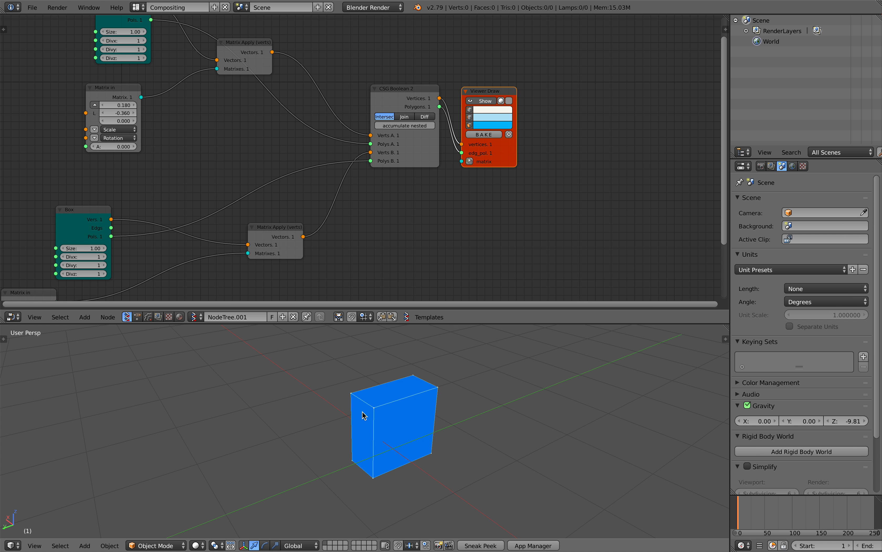
middle_drag(419, 422, 433, 345)
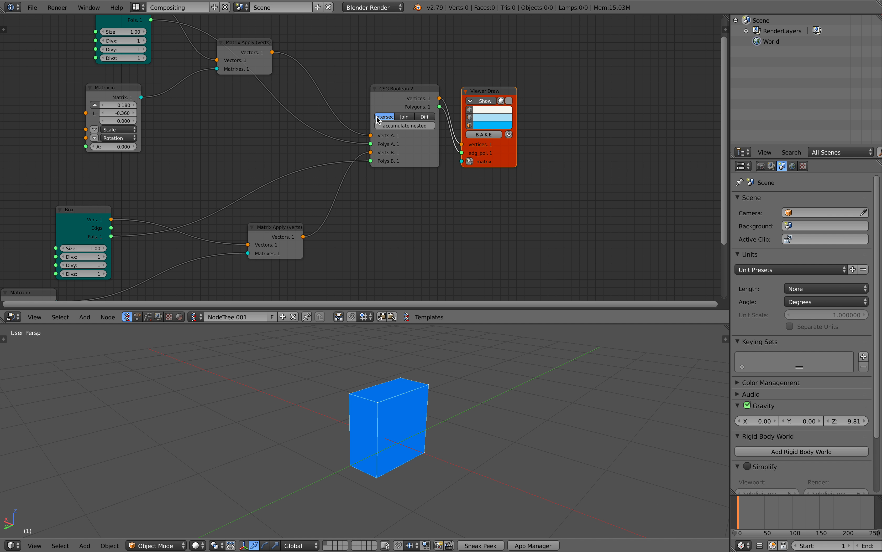
Widen the CSG Boolean 2 node and switch its operation to Join
drag(371, 113, 337, 113)
click(387, 116)
middle_drag(485, 430, 445, 408)
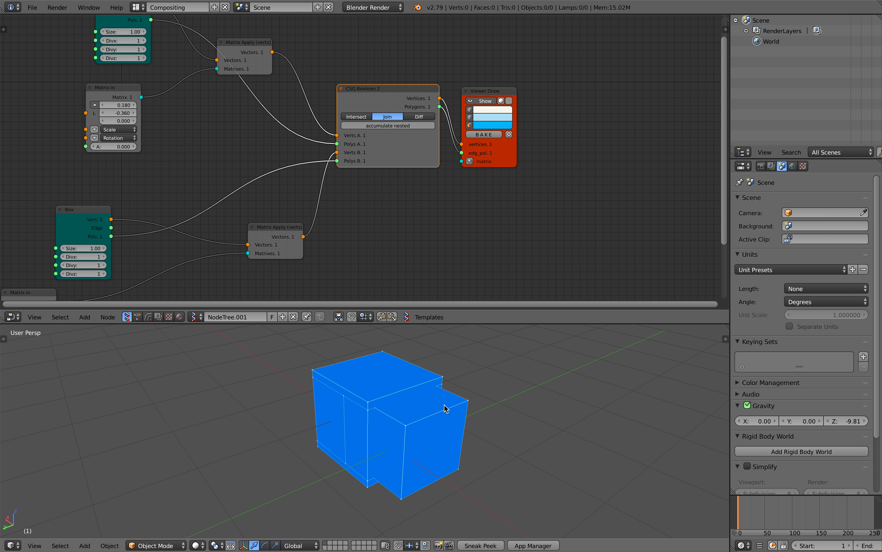
Bake the joined shape to a mesh and move it clear of the node preview in the 3D view
right_click(408, 398)
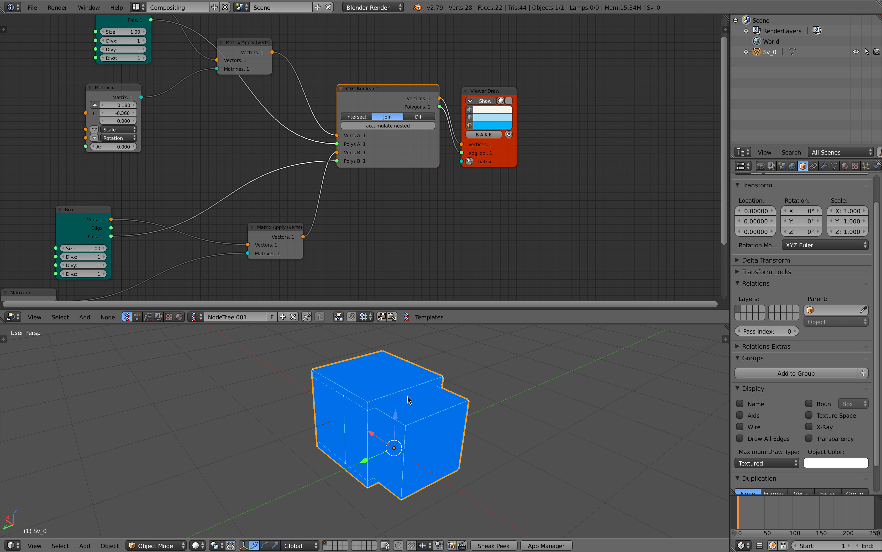
key(g)
click(344, 439)
middle_drag(405, 421, 378, 418)
key(g)
click(272, 413)
middle_drag(273, 414, 350, 412)
Switch the CSG Boolean 2 node's operation to Diff and inspect its result and inputs
click(419, 117)
middle_drag(387, 383, 343, 399)
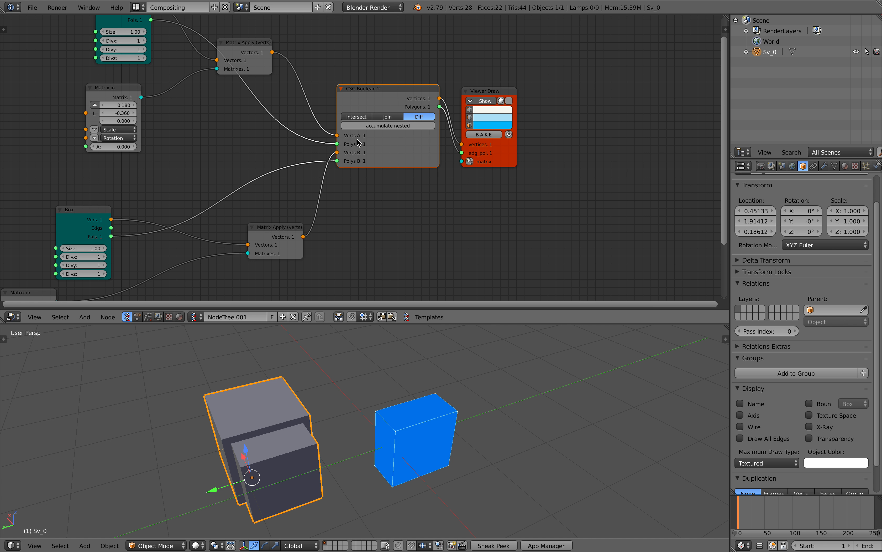
scroll(359, 144, up, 2)
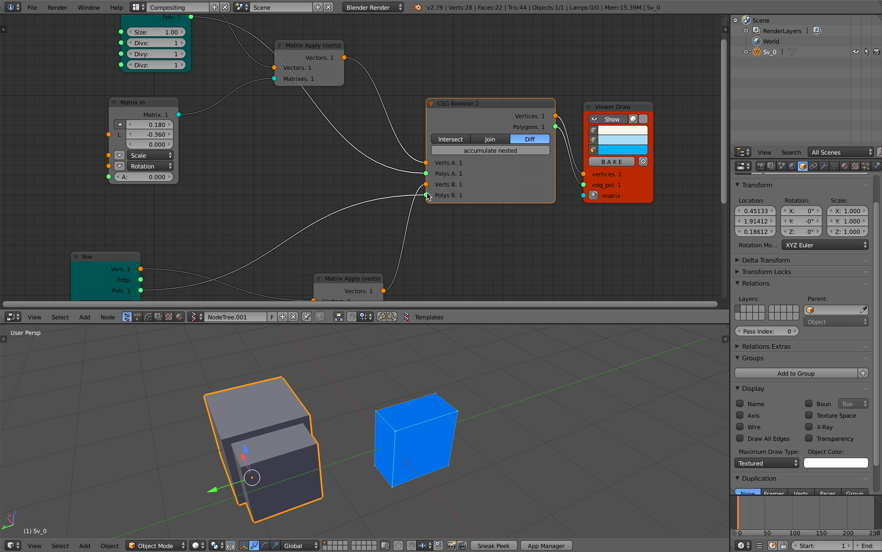
scroll(444, 213, down, 2)
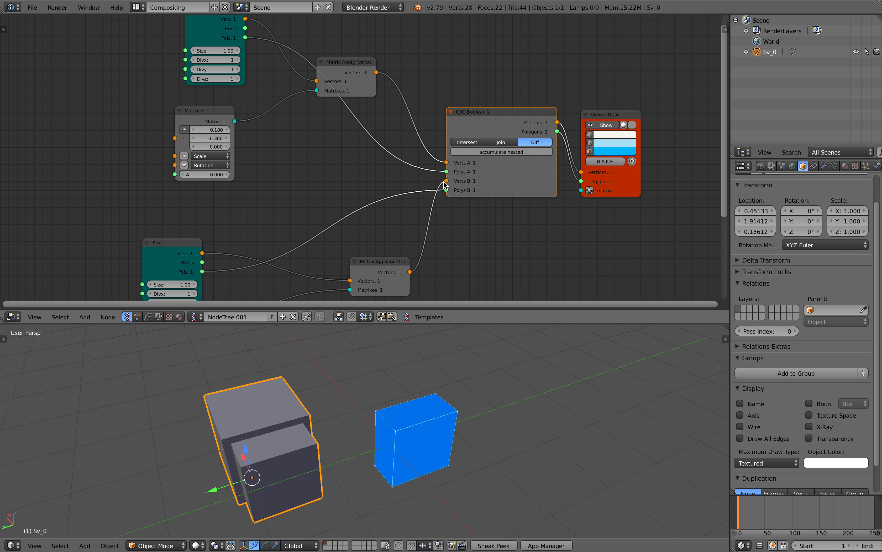
Swap the CSG Boolean 2 inputs so the lower box feeds Verts A and Polys A and the upper box feeds B
drag(447, 181, 447, 164)
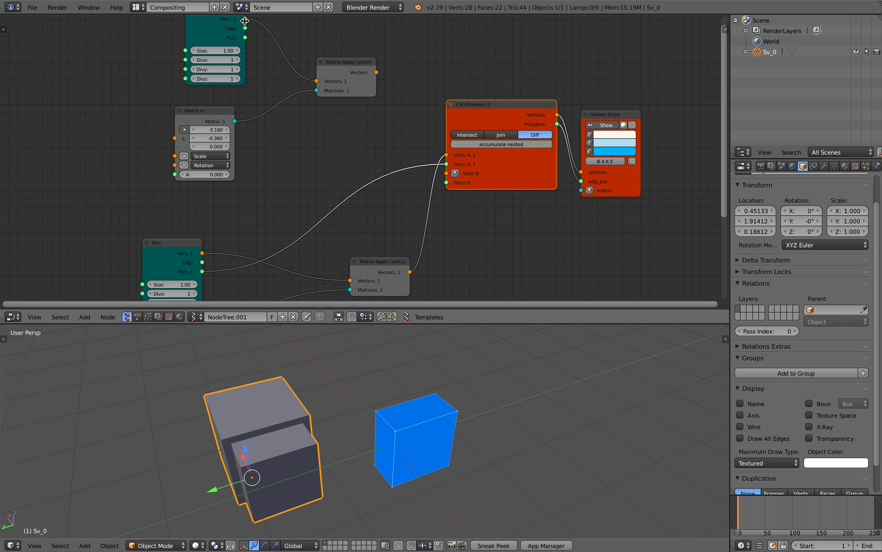
drag(245, 21, 401, 147)
drag(444, 175, 446, 173)
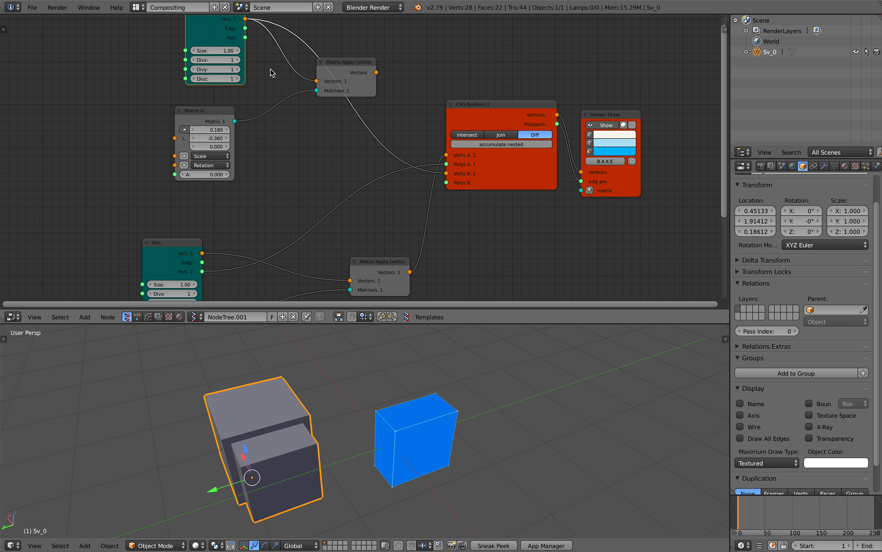
drag(246, 38, 309, 85)
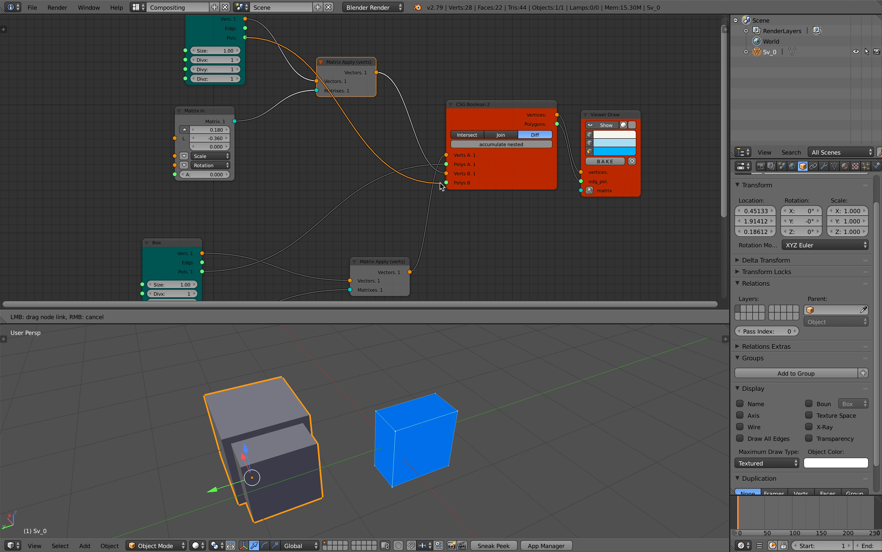
drag(442, 186, 446, 182)
Move the baked joined mesh to about X 0.51, Y 1.86, Z 0.10
middle_drag(446, 368, 403, 475)
key(g)
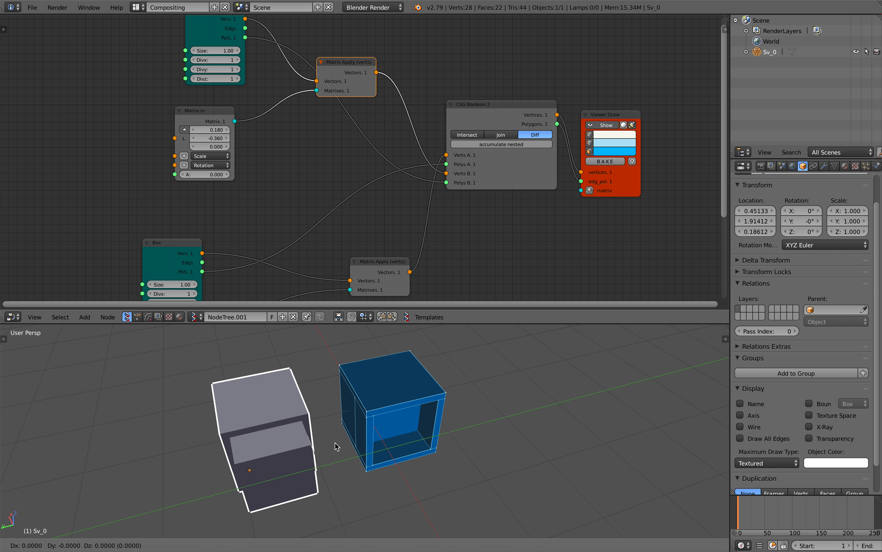
click(336, 445)
middle_drag(336, 446, 401, 419)
Enlarge the lower box, set the upper Box node's size to 0.87 and save the file
middle_drag(443, 164, 347, 202)
scroll(375, 235, up, 2)
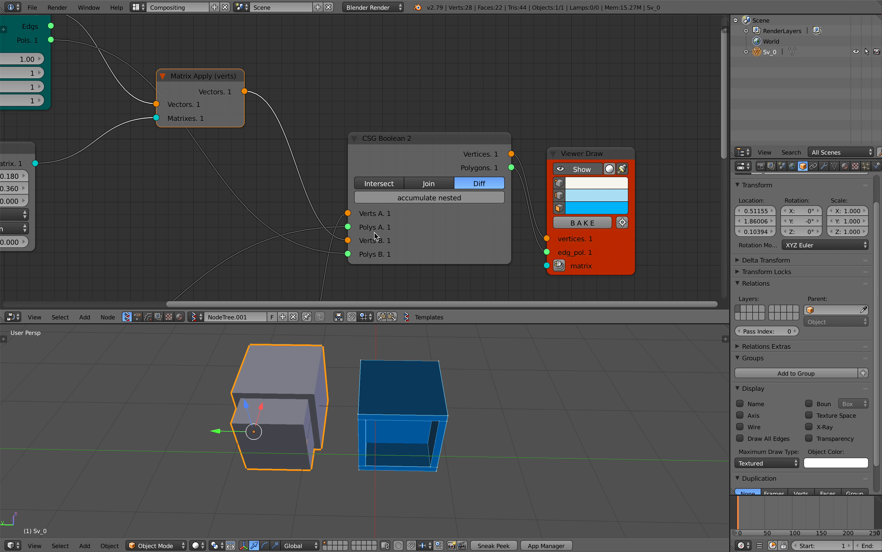
middle_drag(375, 233, 383, 203)
scroll(233, 160, down, 4)
middle_drag(125, 267, 154, 163)
scroll(284, 136, down, 1)
middle_drag(286, 133, 259, 182)
middle_drag(436, 334, 377, 419)
middle_drag(297, 172, 361, 98)
drag(144, 182, 168, 182)
middle_drag(213, 89, 222, 252)
drag(204, 112, 172, 112)
key(ctrl+s)
click(197, 113)
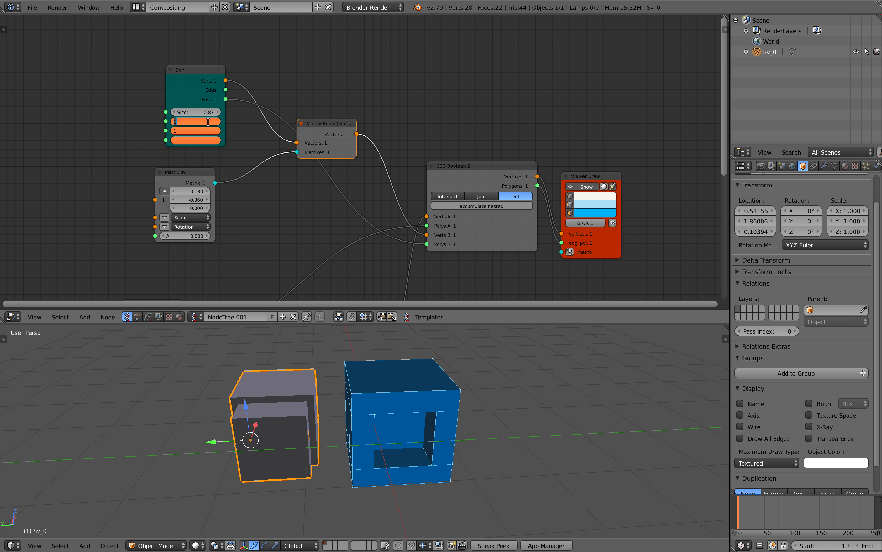
Set Divx, Divy and Divz of the upper Box node to 3 and inspect the subdivided cavity
text(3)
key(Return)
middle_drag(401, 420, 422, 443)
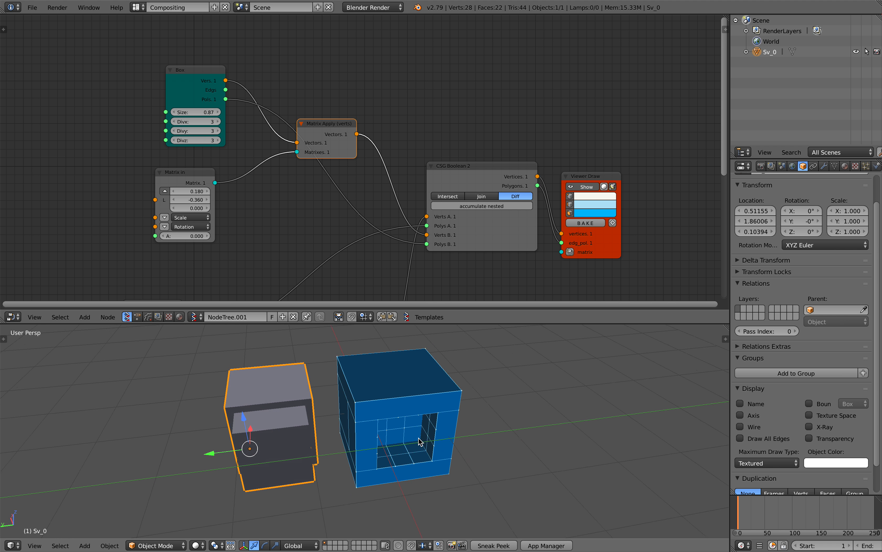
scroll(380, 408, up, 3)
middle_drag(380, 408, 397, 410)
scroll(361, 386, down, 3)
Bake the difference shape to a mesh and move it along the Y axis away from the preview
click(585, 223)
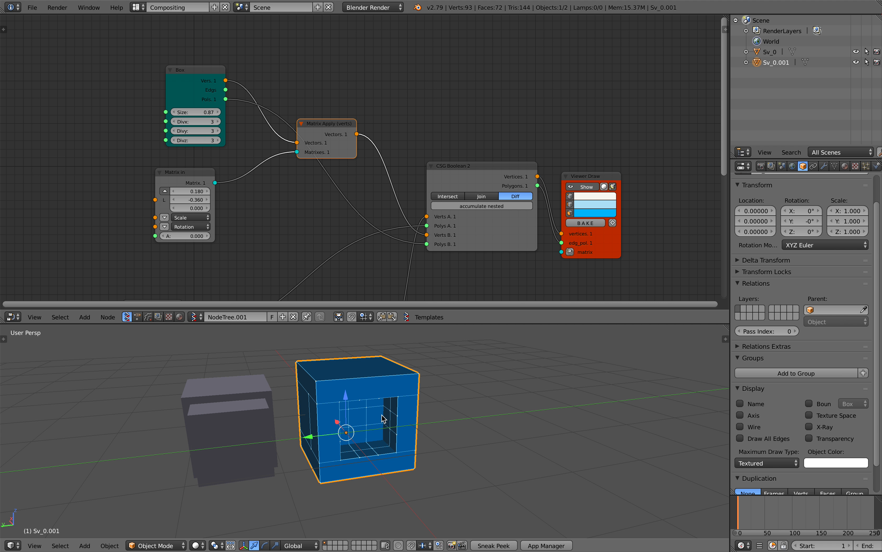
key(g)
key(y)
click(515, 405)
middle_drag(515, 405, 492, 403)
Duplicate the baked difference mesh along the Y axis to about Y 3.84 and give the copy a level 2 Subdivision Surface
key(shift+d)
key(y)
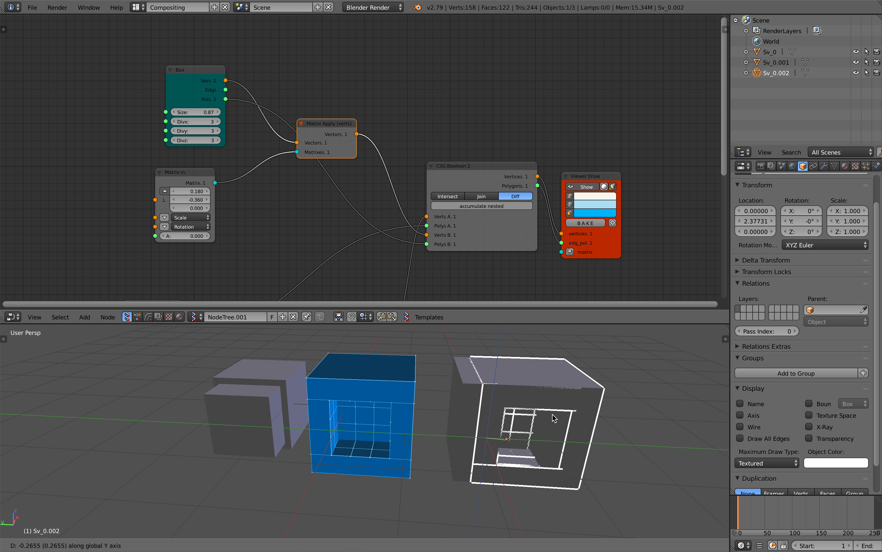
click(644, 417)
key(ctrl+1)
key(ctrl+2)
shift+middle_drag(644, 417, 521, 395)
Select all vertices of the subdivided copy in Edit Mode and run Remove Doubles on them
key(Tab)
click(575, 399)
key(a)
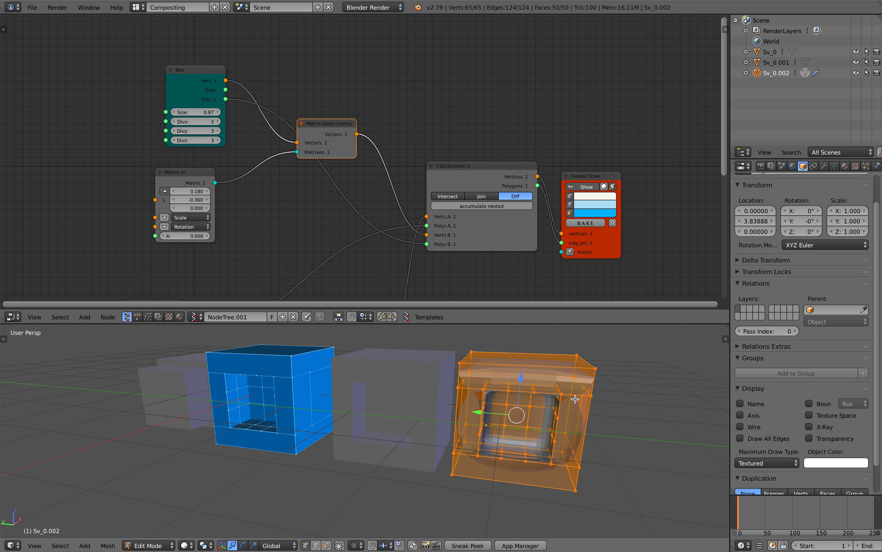
key(space)
text(re)
text(move dow)
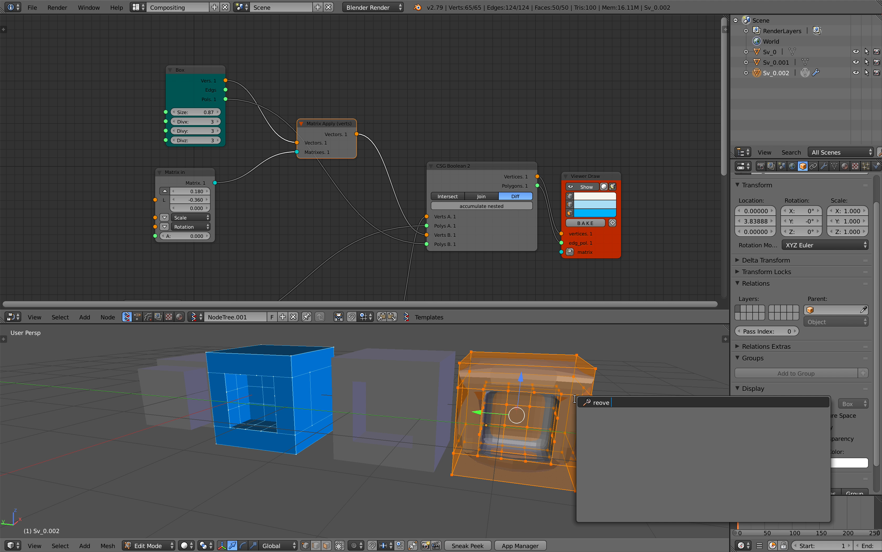
key(BackSpace)
key(Return)
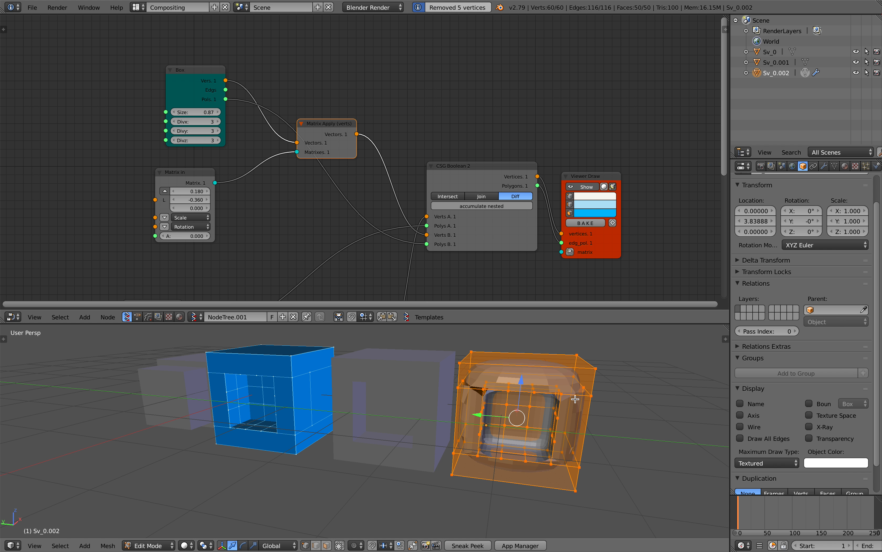
Inspect the merged copy, return to Object Mode and delete it
middle_drag(582, 399, 557, 412)
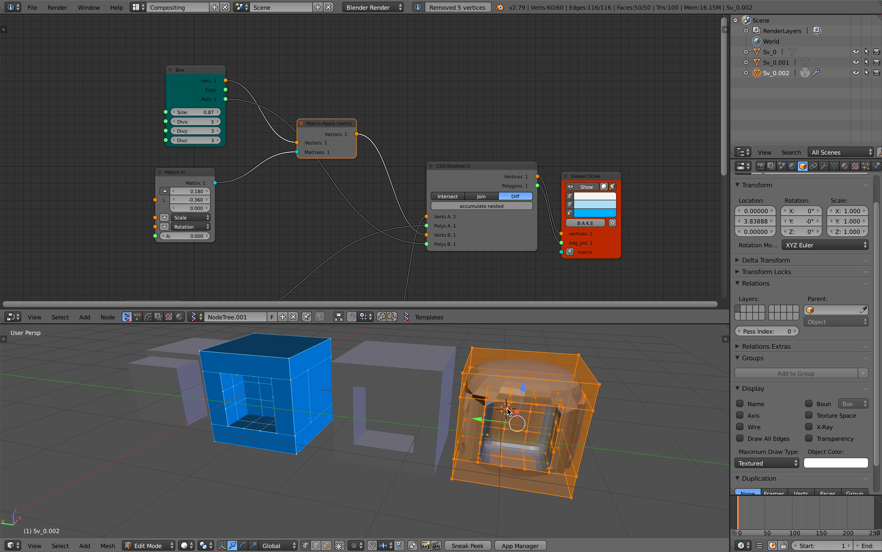
key(Tab)
key(x)
click(492, 403)
middle_drag(492, 403, 441, 405)
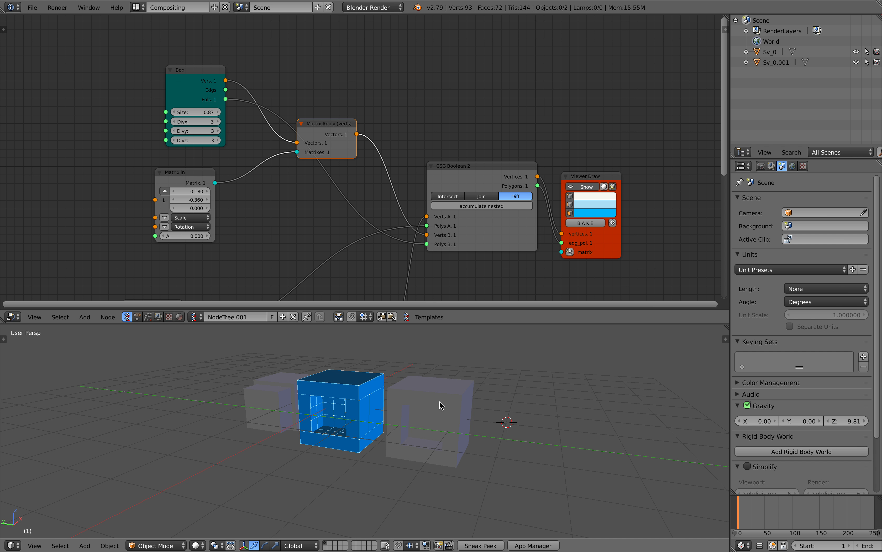
Duplicate the baked difference mesh again along the Y axis to about Y 4.25
right_click(442, 415)
key(shift+d)
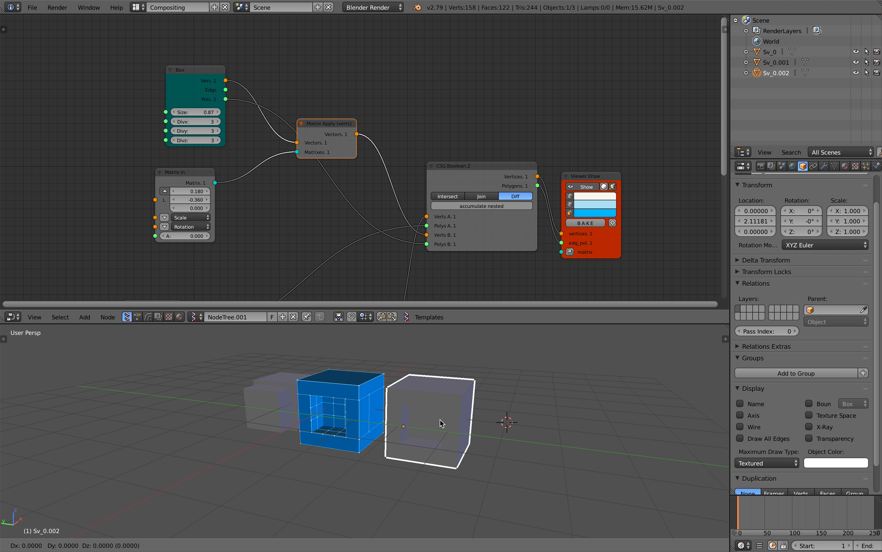
key(y)
click(553, 440)
middle_drag(554, 439, 461, 410)
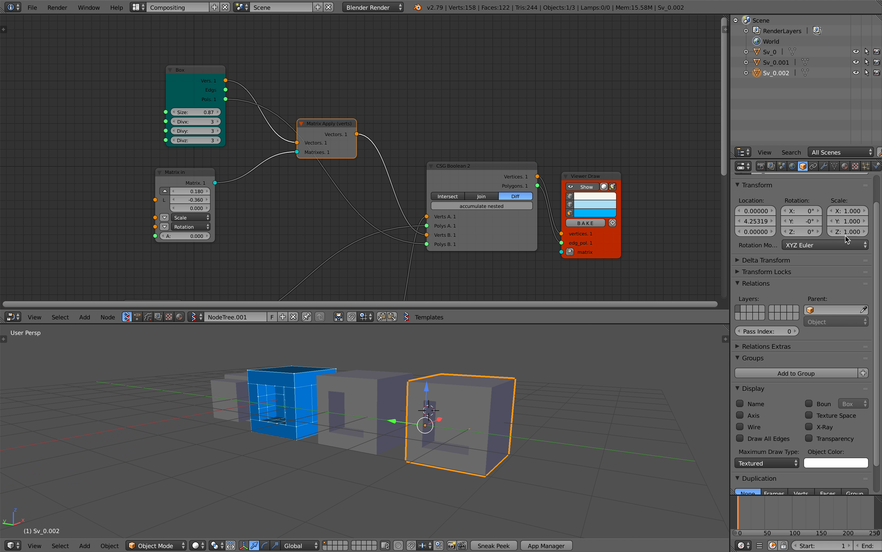
Add a Remesh modifier to the new copy and set its mode to Smooth
click(823, 167)
click(805, 202)
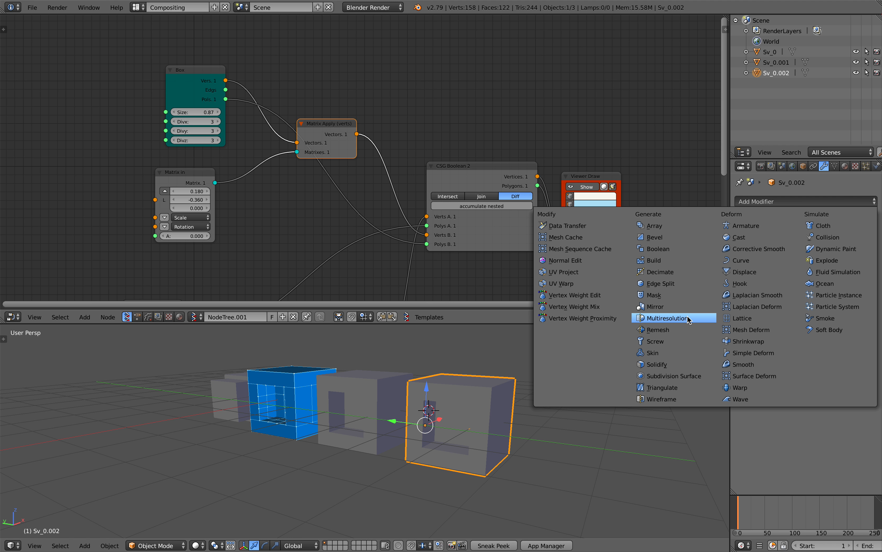
click(690, 331)
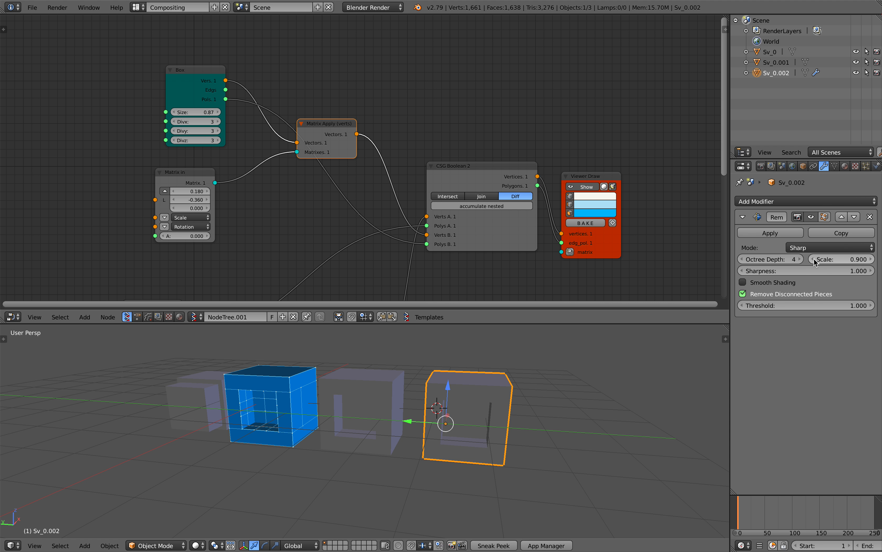
click(806, 247)
click(801, 223)
Duplicate the remeshed copy and place the duplicate beyond it in the row
middle_drag(656, 382, 517, 399)
key(shift+d)
click(613, 401)
Delete both remeshed copies, keeping the baked joined and difference meshes
middle_drag(616, 405, 517, 396)
key(x)
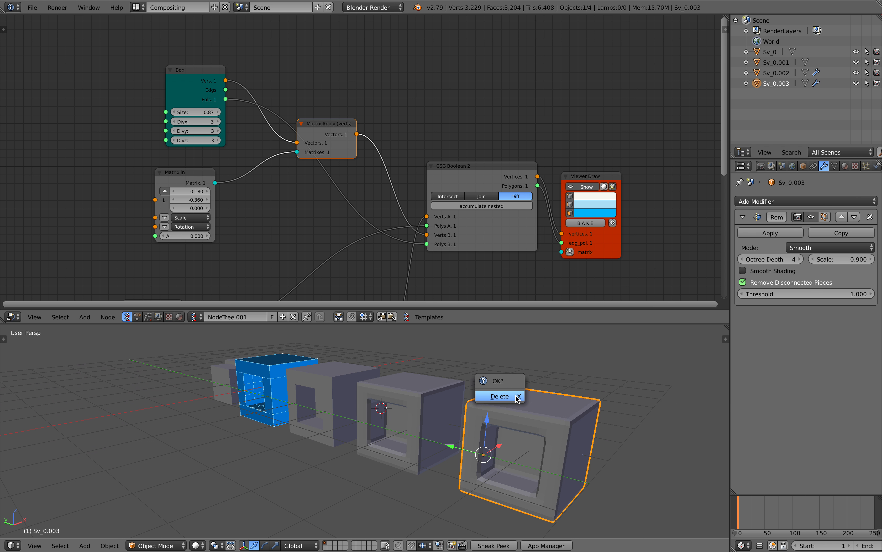
click(517, 396)
right_click(441, 403)
key(x)
click(441, 403)
mouse_move(441, 402)
middle_down()
mouse_move(413, 397)
mouse_move(440, 399)
middle_up()
scroll(440, 399, up, 2)
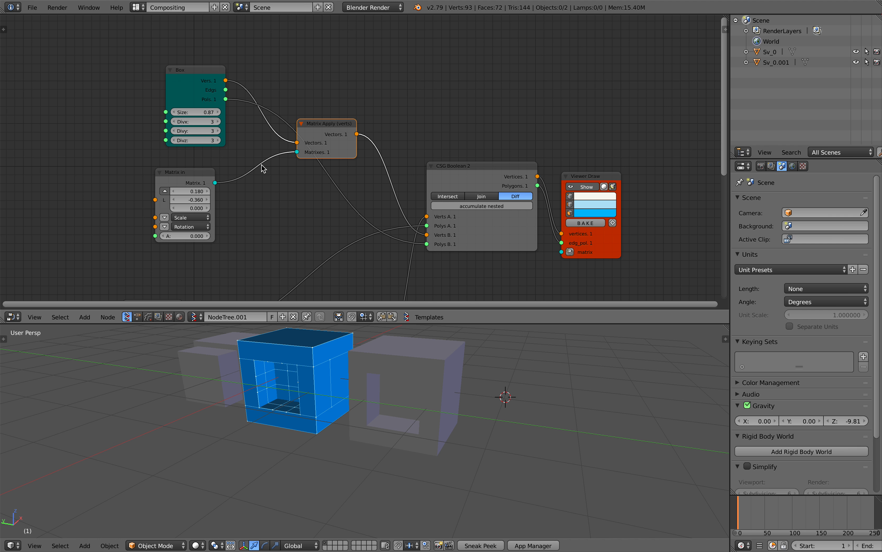
Tidy the layout of the Box, Matrix in and Matrix Apply nodes feeding the Boolean
drag(194, 79, 184, 82)
middle_drag(215, 243, 211, 182)
scroll(212, 182, down, 1)
drag(168, 234, 174, 203)
middle_drag(315, 265, 294, 202)
drag(323, 203, 291, 205)
drag(99, 261, 169, 241)
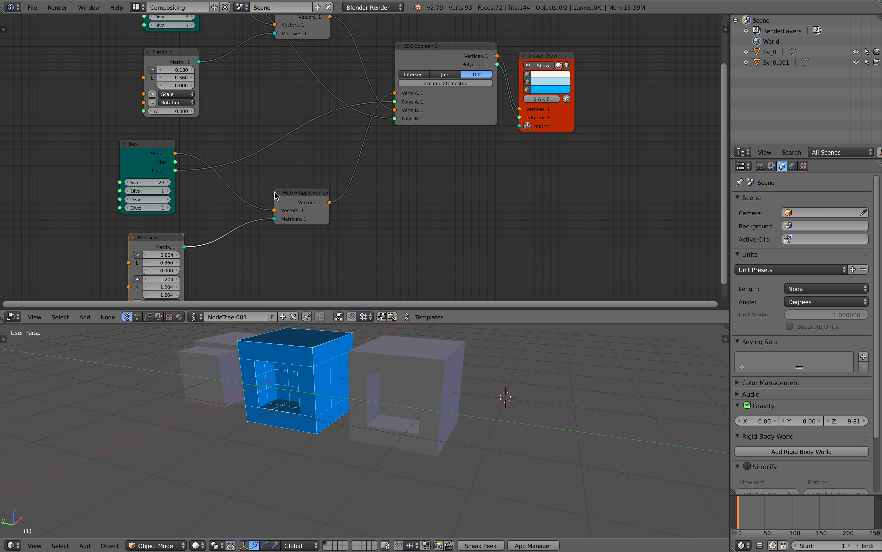
Reposition the CSG Boolean 2 and Viewer Draw nodes so there is clear space between them
scroll(388, 131, down, 1)
middle_drag(388, 131, 376, 158)
drag(416, 135, 412, 147)
scroll(510, 141, up, 3)
middle_drag(510, 141, 471, 185)
drag(473, 189, 509, 195)
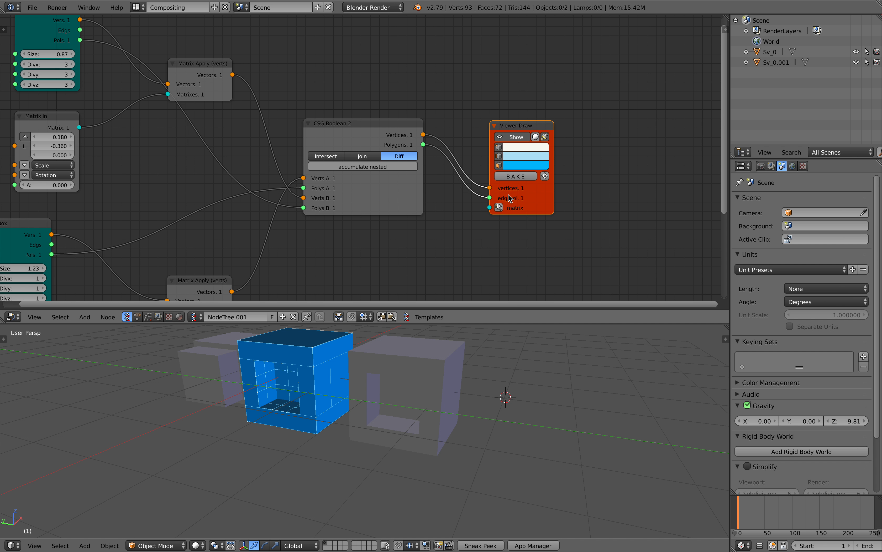
drag(368, 135, 381, 139)
middle_drag(365, 175, 382, 180)
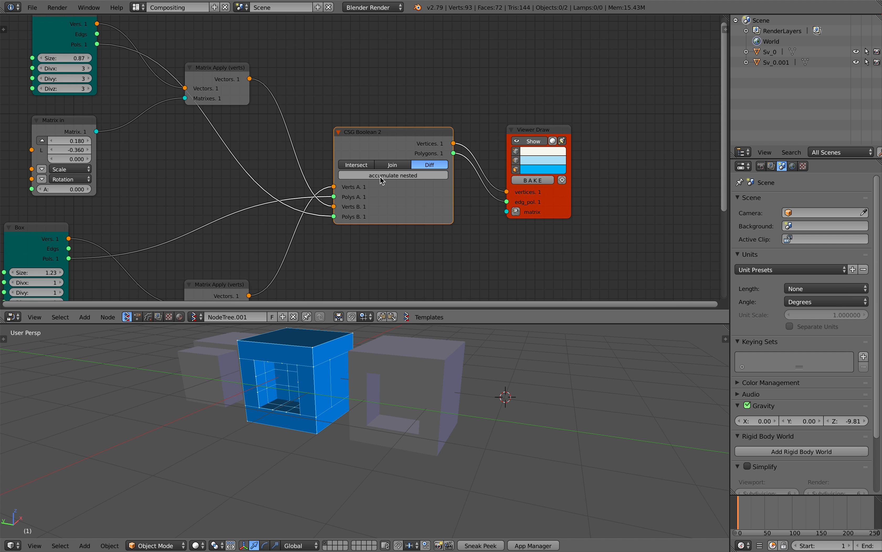
Turn on accumulate nested in the CSG Boolean 2 node, widen the node and reposition it with the Viewer Draw node
scroll(383, 174, up, 1)
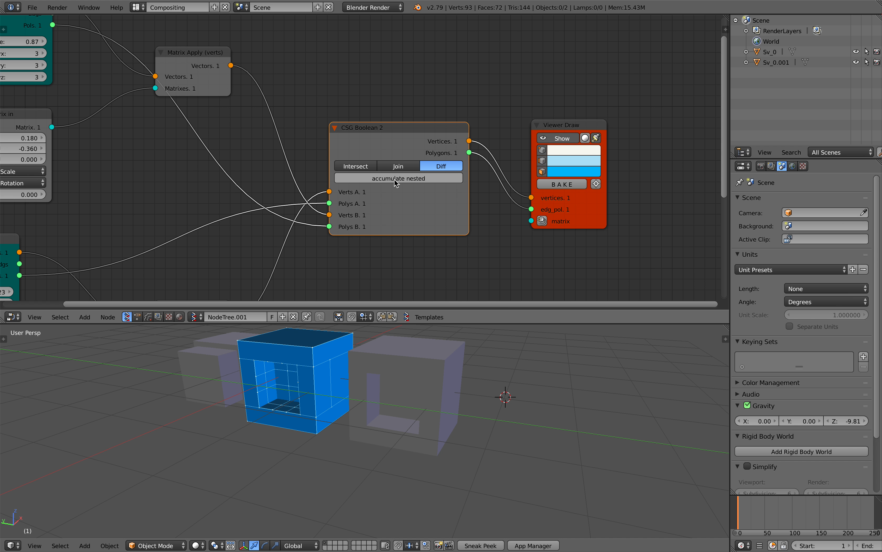
click(393, 179)
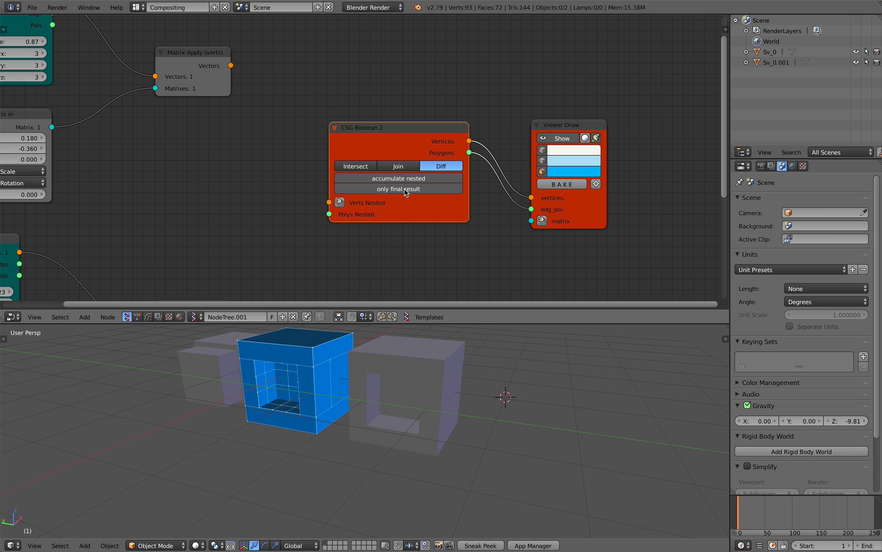
scroll(414, 189, down, 2)
drag(406, 197, 415, 189)
drag(561, 192, 578, 190)
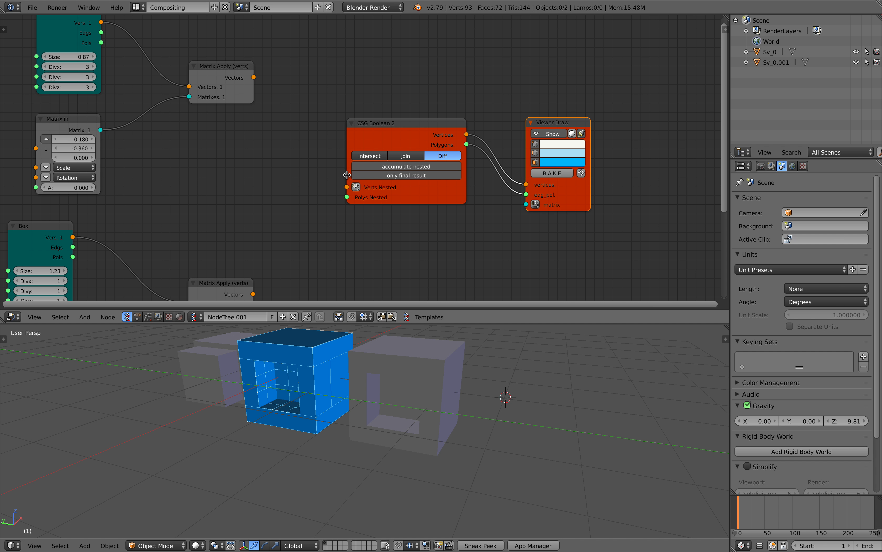
drag(346, 174, 334, 175)
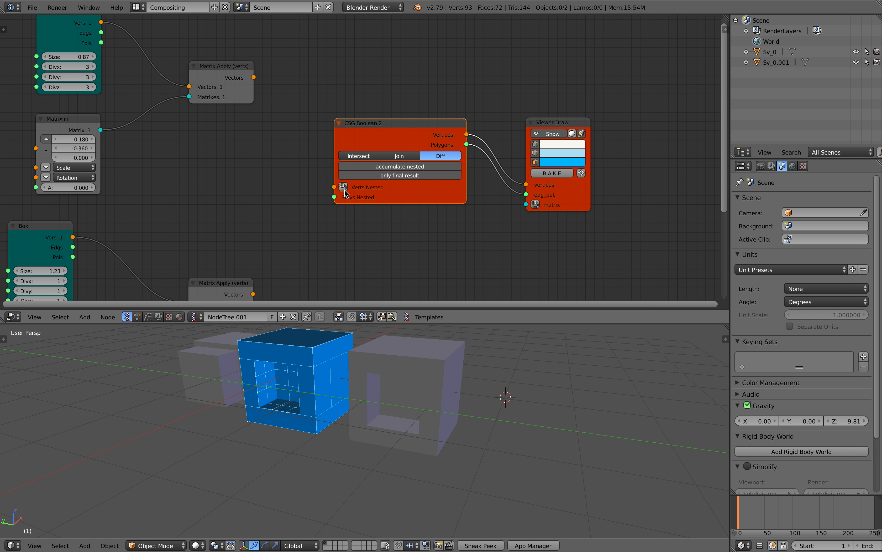
drag(374, 191, 395, 185)
drag(547, 190, 552, 167)
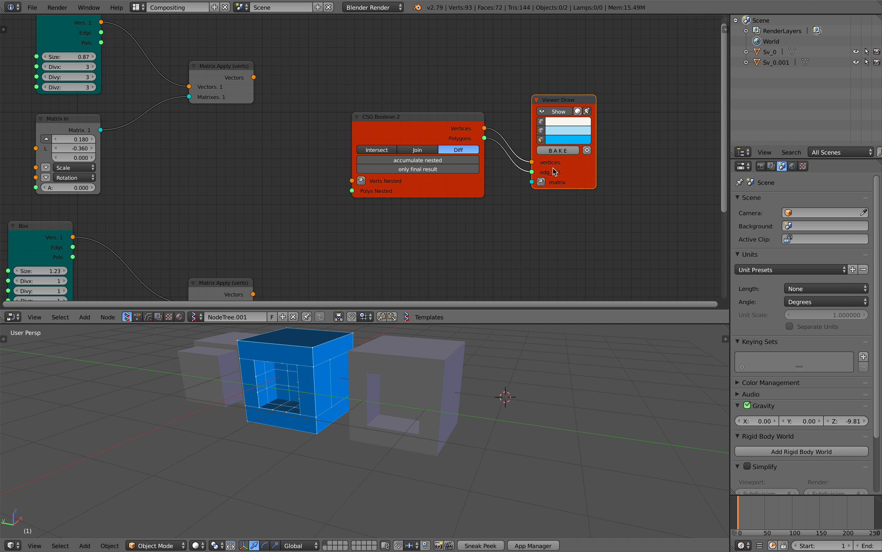
Delete the CSG Boolean 2 node from the node tree
scroll(427, 183, down, 3)
middle_drag(293, 264, 328, 197)
scroll(325, 225, down, 2)
key(a)
key(a)
key(a)
click(426, 97)
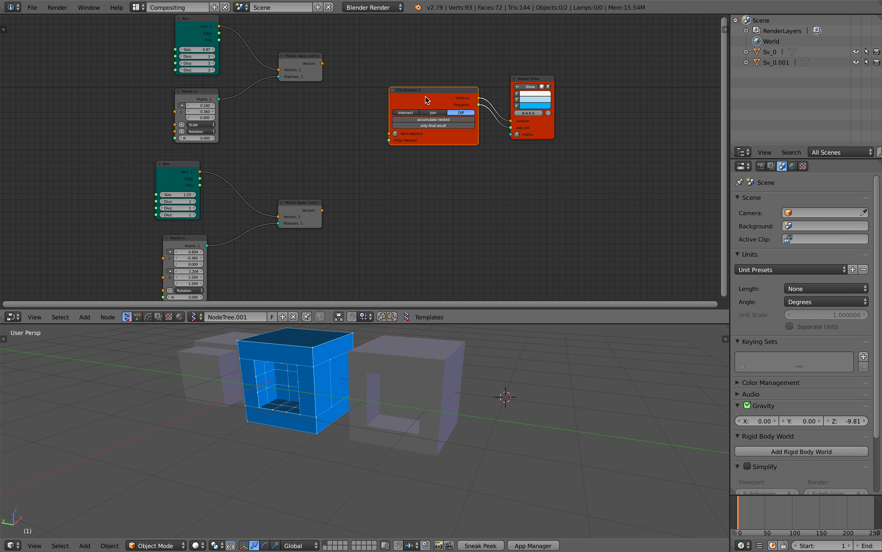
key(x)
Nudge the lower Box and Matrix Apply nodes and set the upper Box node's size to 3.00
drag(178, 171, 179, 178)
drag(307, 201, 307, 205)
middle_drag(302, 153, 299, 192)
scroll(203, 66, up, 1)
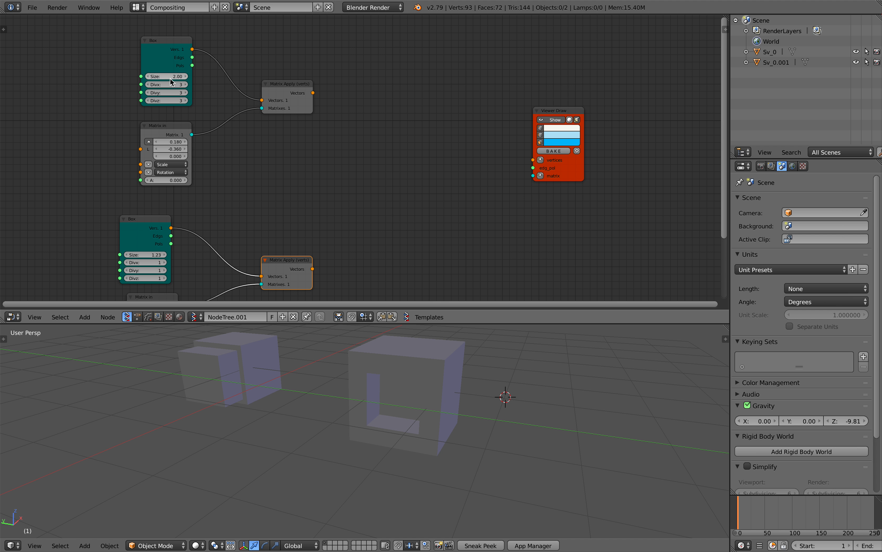
key(Return)
ctrl+scroll(215, 138, up, 2)
scroll(340, 348, down, 1)
Select all baked meshes in the 3D scene and delete them
key(a)
key(a)
key(a)
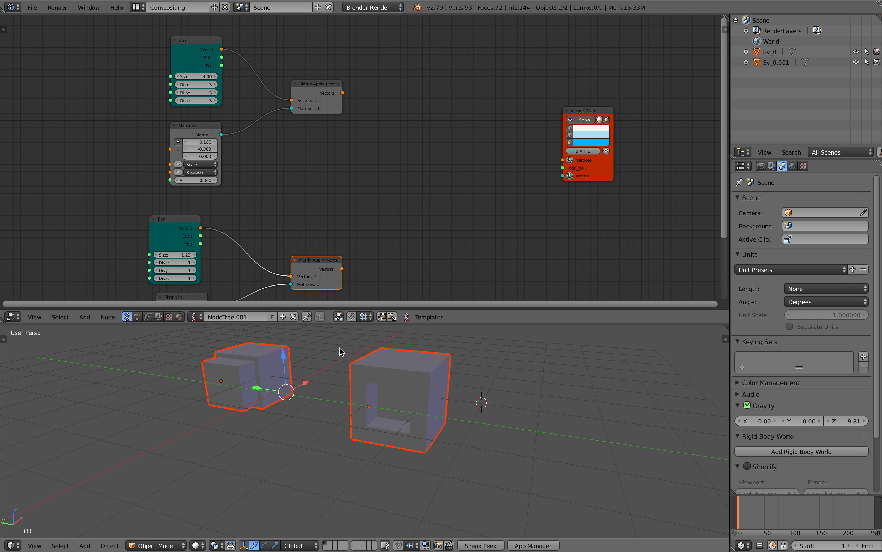
key(x)
click(339, 348)
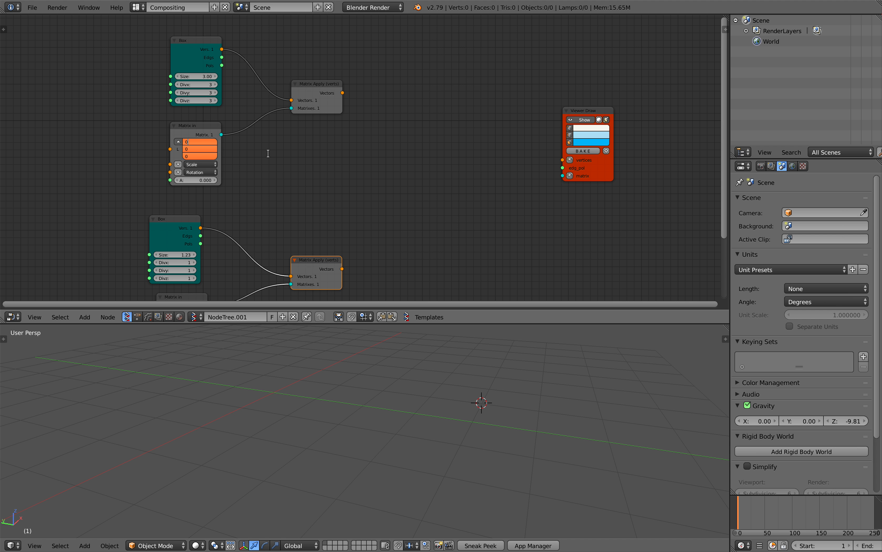
Set the upper Matrix in node's location to 0, 0, 0 and add a Viewer Draw node beside the upper Matrix Apply node
right_click(325, 84)
click(326, 83)
drag(378, 87, 393, 73)
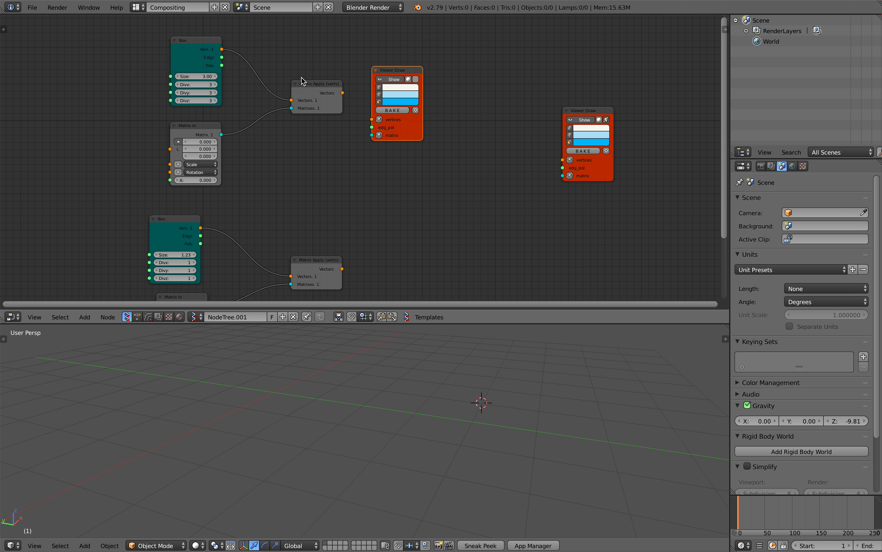
Connect the upper Matrix Apply vectors and the upper Box polygons to the new Viewer Draw, and move that viewer clear of the nodes
mouse_move(342, 93)
mouse_down()
mouse_move(372, 119)
mouse_move(286, 92)
mouse_up()
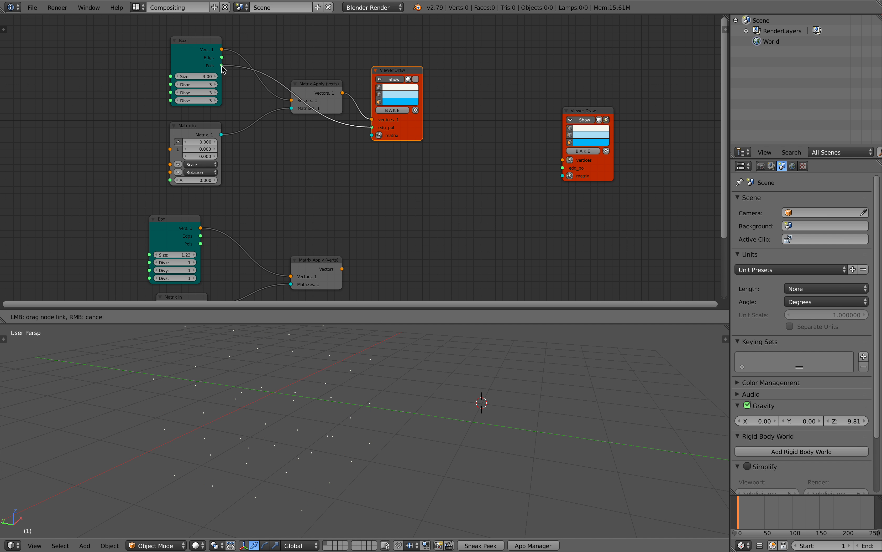
drag(223, 69, 222, 66)
drag(397, 70, 421, 39)
scroll(340, 350, down, 3)
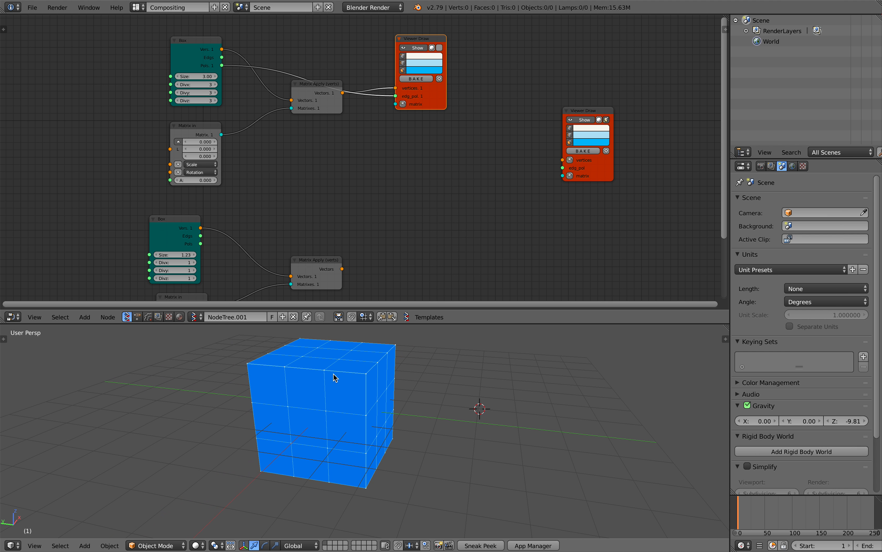
Set Divx, Divy and Divz of the upper Box node to 1
text(1)
key(Return)
middle_drag(360, 445, 365, 430)
scroll(404, 430, up, 1)
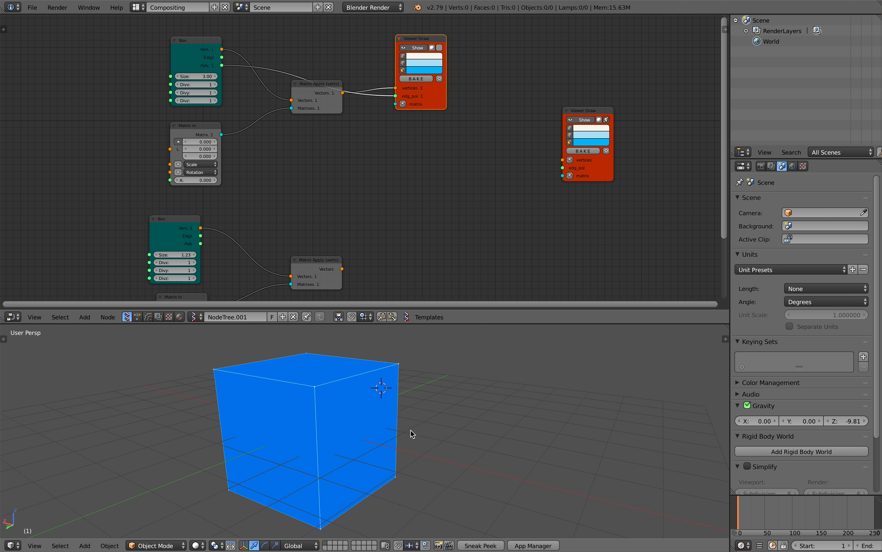
Move the connected Viewer Draw node farther from the upper Box chain and shift the lower Matrix Apply node closer to its Box
scroll(392, 437, down, 1)
middle_drag(291, 197, 288, 192)
middle_drag(353, 130, 351, 130)
drag(432, 92, 472, 76)
middle_drag(427, 106, 428, 83)
drag(321, 225, 295, 231)
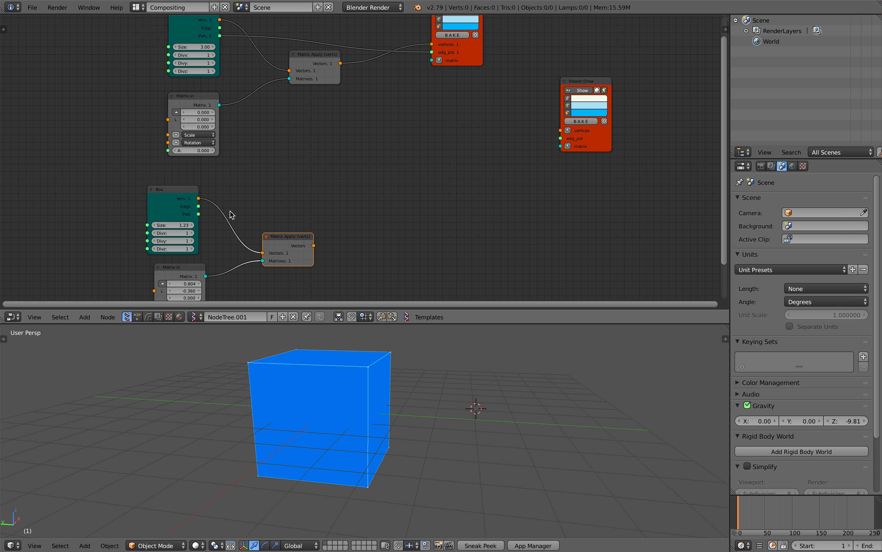
Inspect the large box preview and save over sv_box_boolean_001.blend
middle_drag(270, 380, 236, 353)
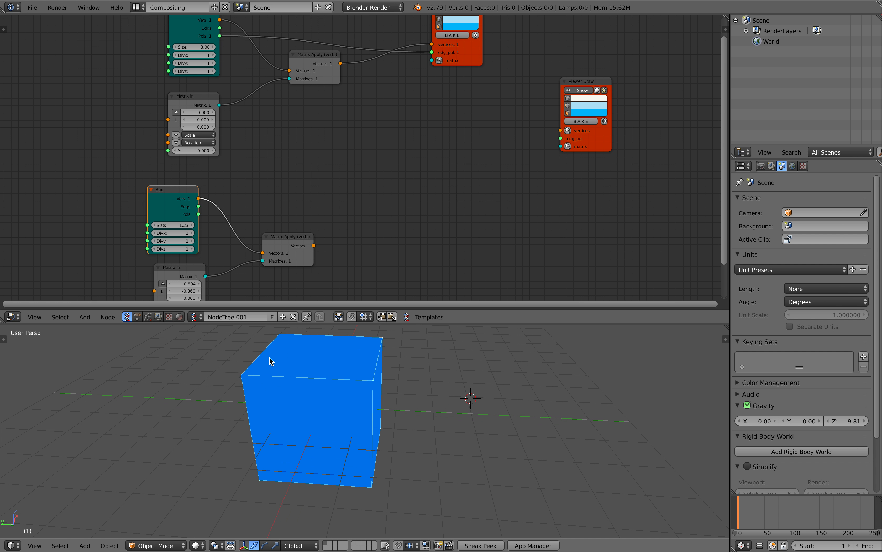
scroll(277, 360, down, 2)
middle_drag(279, 403, 295, 461)
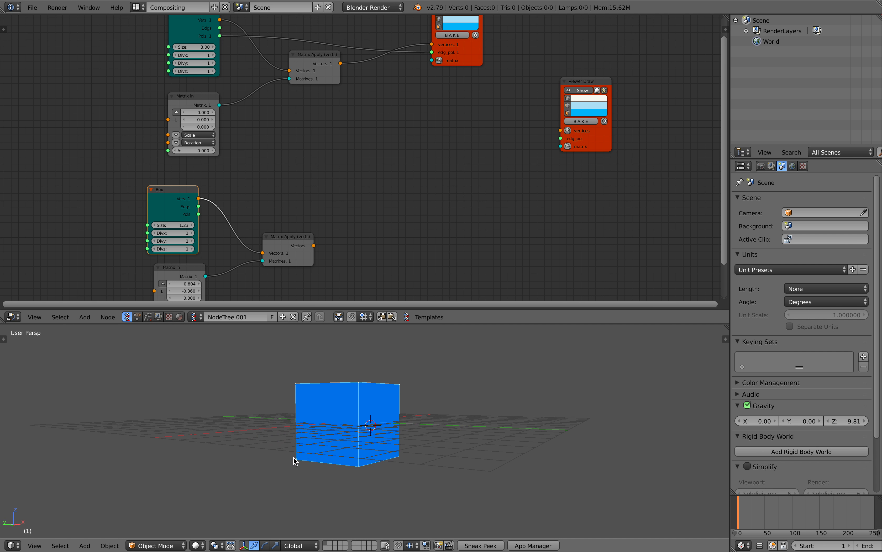
mouse_move(352, 452)
middle_down()
mouse_move(335, 436)
mouse_move(360, 454)
mouse_move(336, 452)
middle_up()
key(ctrl+s)
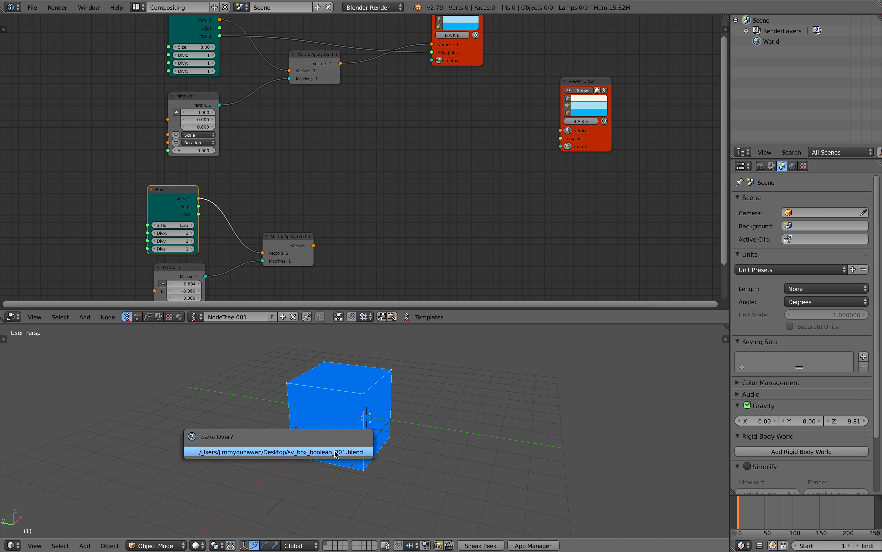
click(336, 451)
Duplicate the connected Viewer Draw node and place the copy between the two box chains
middle_drag(349, 152, 345, 168)
click(469, 70)
key(shift+d)
click(451, 202)
Connect the upper Box vertices to the new viewer's matrix input, and the lower Box vertices and polygons to its vertices and edg_pol inputs
mouse_move(198, 34)
mouse_down()
mouse_move(187, 33)
mouse_move(297, 145)
mouse_up()
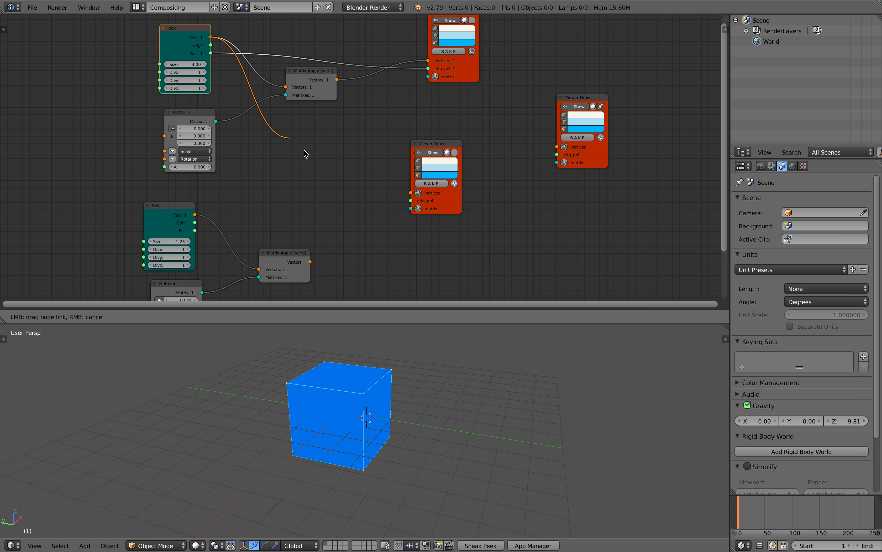
drag(399, 206, 410, 208)
mouse_move(195, 214)
mouse_down()
mouse_move(397, 184)
mouse_move(411, 193)
mouse_up()
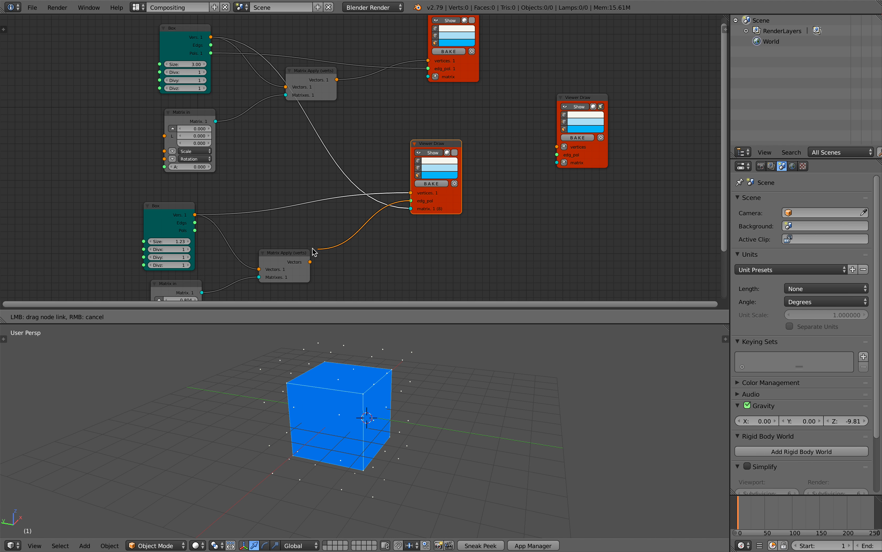
drag(197, 233, 195, 230)
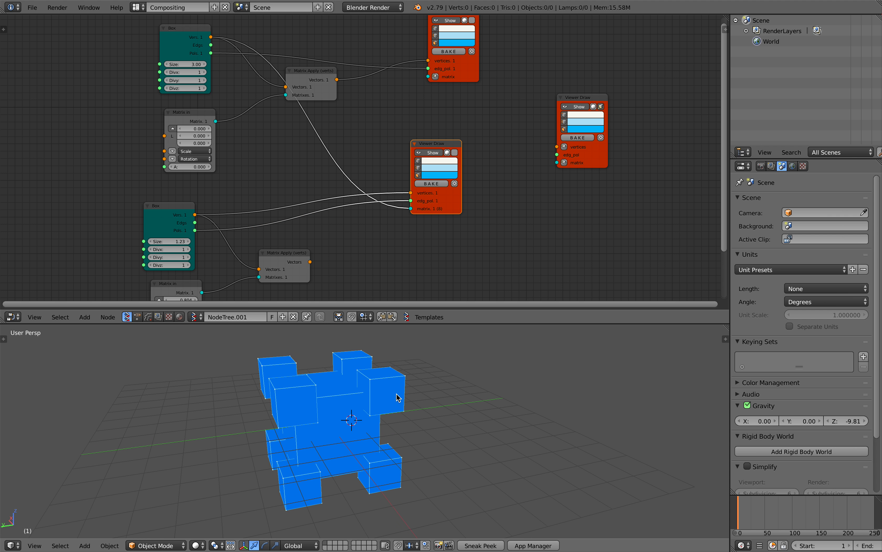
Set the copied viewer's polygon colour to salmon red (R 0.899, G 0.427, B 0.374) and save over sv_box_boolean_001.blend
click(435, 175)
click(471, 120)
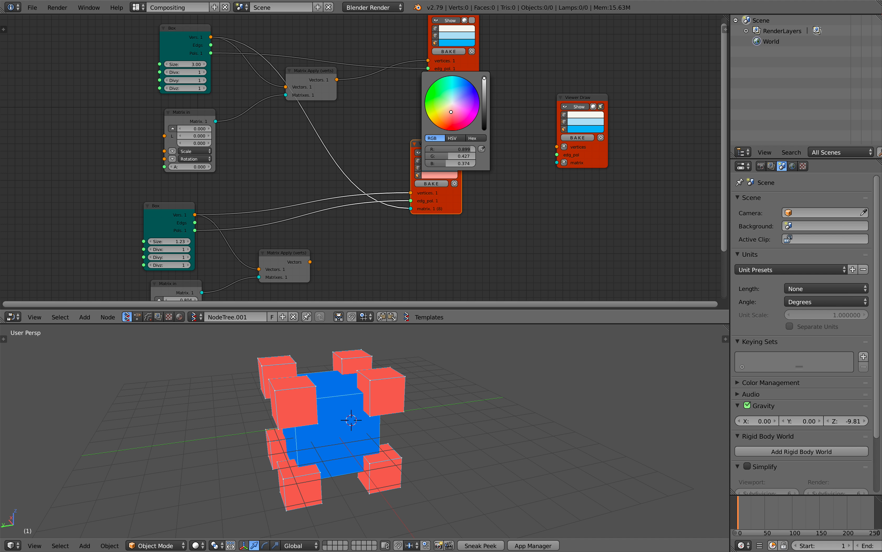
key(ctrl+s)
middle_drag(346, 423, 346, 340)
click(355, 405)
Set the lower Box's size to 1.86 and save over the file
drag(176, 242, 197, 242)
middle_drag(306, 436, 361, 402)
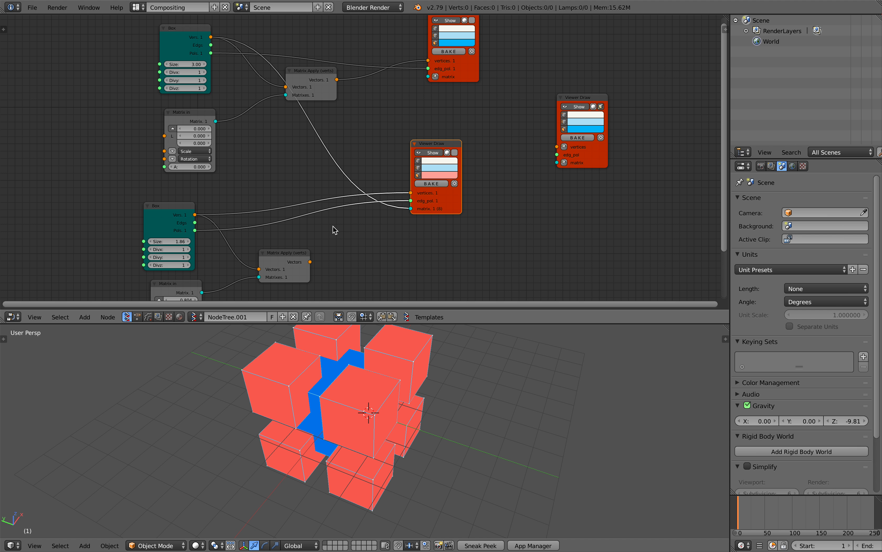
middle_drag(329, 216, 316, 197)
scroll(321, 198, up, 1)
key(ctrl+s)
click(325, 199)
Move the salmon Viewer Draw node away from the other nodes, shift the lower Box node slightly, and save over the file
drag(438, 191, 473, 195)
middle_drag(356, 179, 350, 207)
middle_drag(191, 218, 199, 204)
mouse_move(156, 209)
mouse_down()
mouse_move(175, 195)
mouse_move(175, 203)
mouse_up()
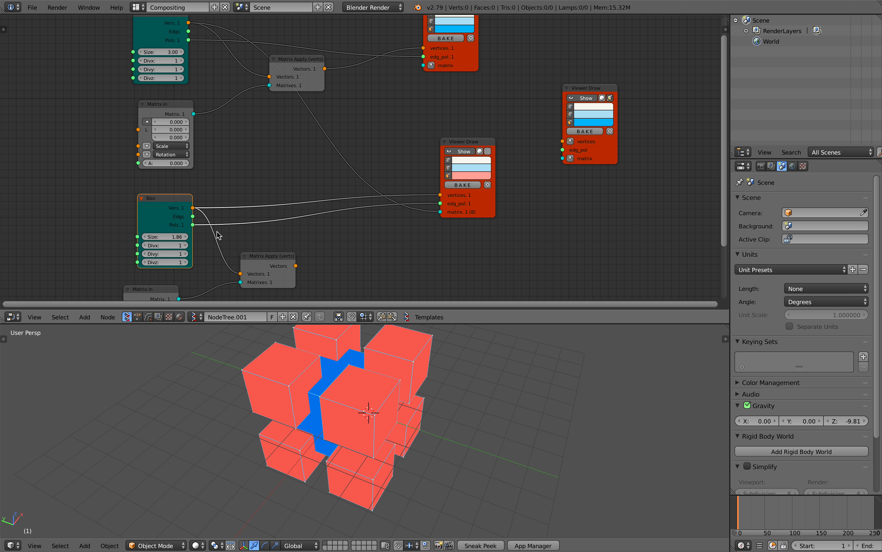
scroll(228, 237, up, 1)
middle_drag(364, 216, 361, 211)
drag(481, 206, 489, 198)
key(ctrl+s)
click(494, 206)
Add a Matrix Apply (verts) node below the salmon viewer and connect the upper Box's vertices to its Matrixes input
middle_drag(406, 230, 407, 219)
key(alt+space)
text(appl)
key(Return)
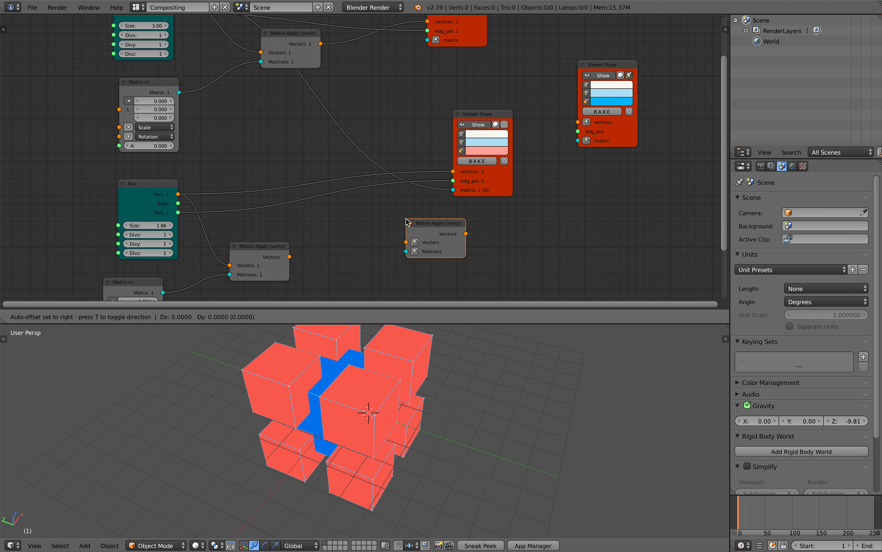
click(466, 227)
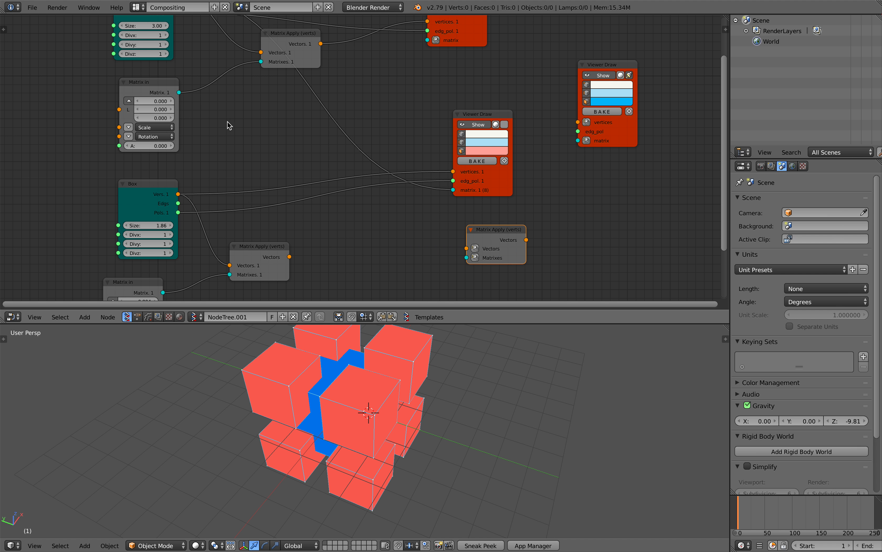
scroll(227, 121, down, 2)
drag(212, 41, 445, 249)
Delete the upper chain's Matrix in node and connect the lower Box's vertices to the new Matrix Apply (verts) node's Vectors input
click(198, 110)
key(x)
scroll(444, 249, up, 1)
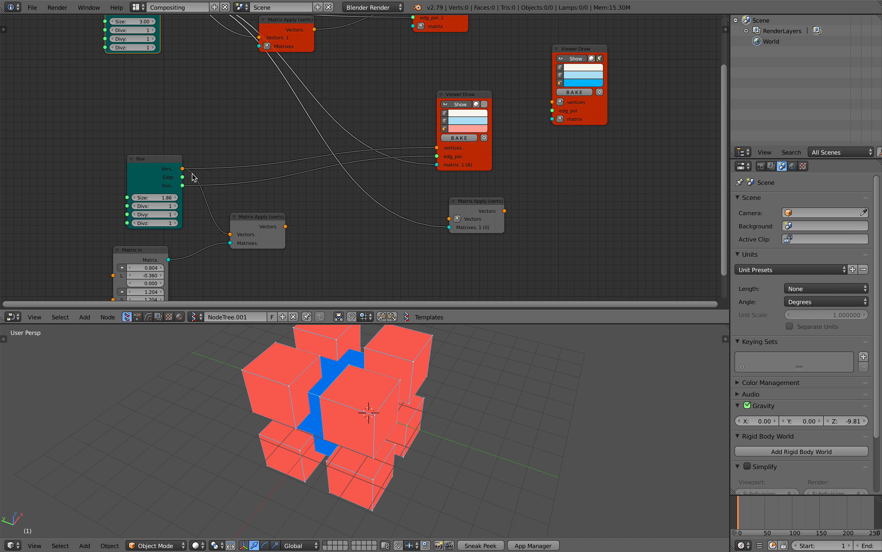
drag(182, 168, 226, 181)
mouse_move(440, 217)
mouse_down()
mouse_move(407, 207)
mouse_move(333, 208)
mouse_up()
Delete the lower chain's old Matrix Apply (verts) and Matrix in nodes
click(239, 222)
key(x)
click(146, 250)
key(x)
Disconnect the salmon viewer's matrix input and feed its vertices input from the new Matrix Apply (verts) node
drag(437, 166, 418, 166)
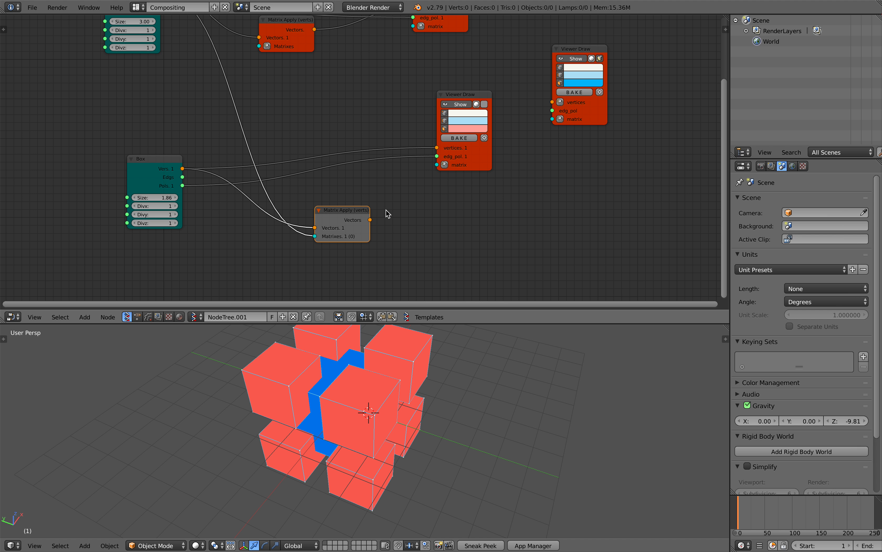
drag(370, 220, 377, 208)
drag(438, 149, 438, 148)
drag(356, 222, 354, 128)
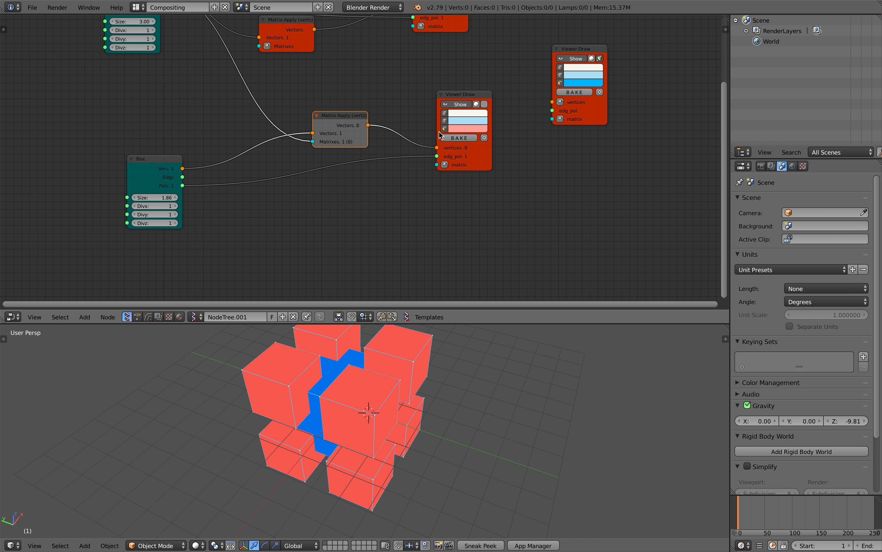
double_click(454, 104)
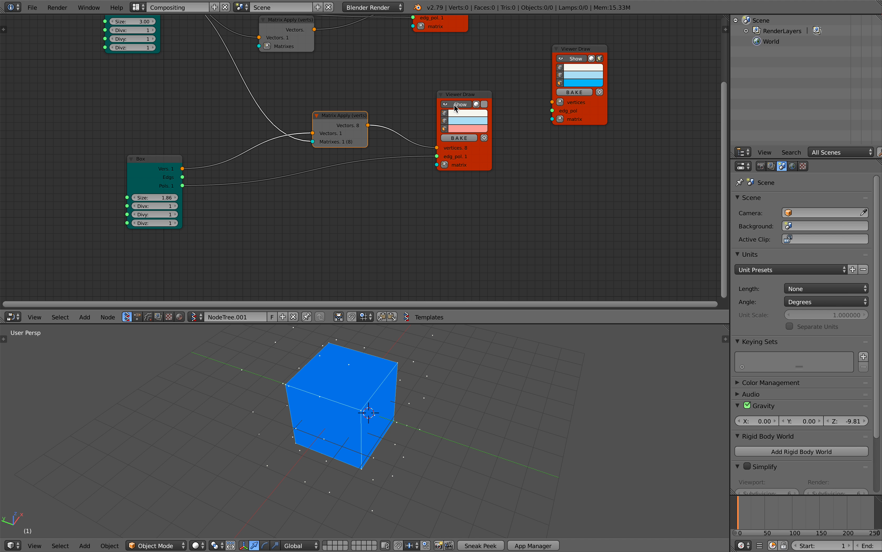
Rearrange the salmon viewer and its Matrix Apply (verts) node, and save over the file
drag(469, 160, 474, 180)
middle_drag(372, 173, 375, 207)
key(ctrl+s)
click(383, 213)
drag(349, 156, 328, 161)
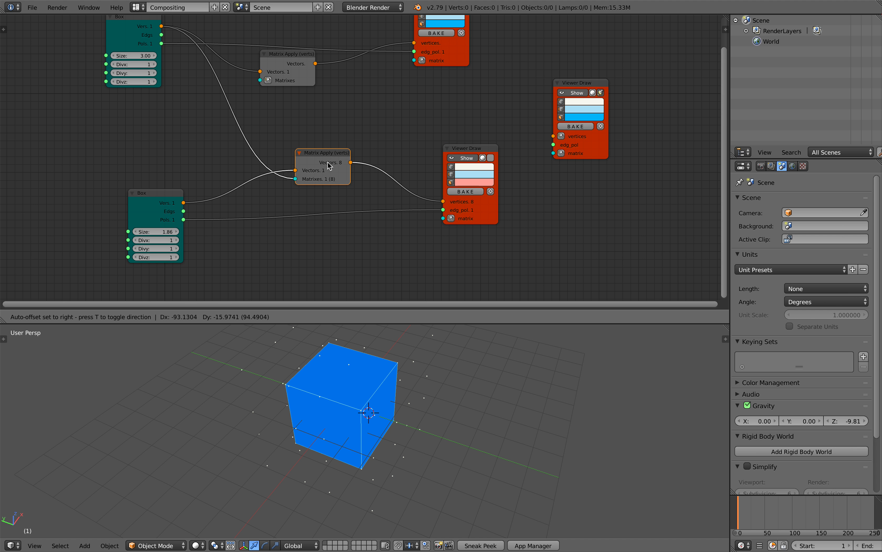
Add a Matrix Apply node with vertices, edges and faces inputs below the salmon viewer and save over the file
scroll(341, 217, down, 1)
key(space)
text(appl)
key(Return)
click(338, 216)
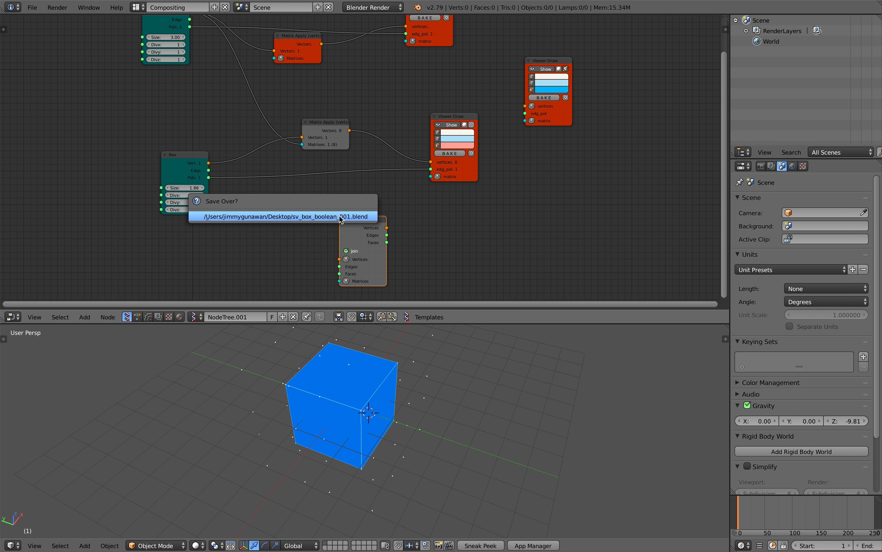
Connect the lower Box's vertices and polygons to the Matrix Apply node's Vertices and Faces inputs
drag(211, 165, 244, 209)
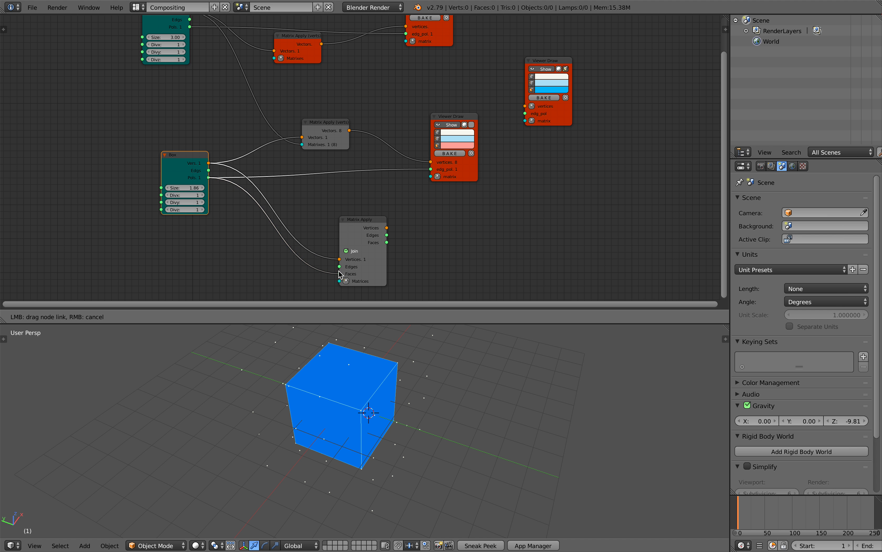
drag(338, 274, 339, 274)
drag(363, 220, 371, 212)
drag(334, 129, 319, 130)
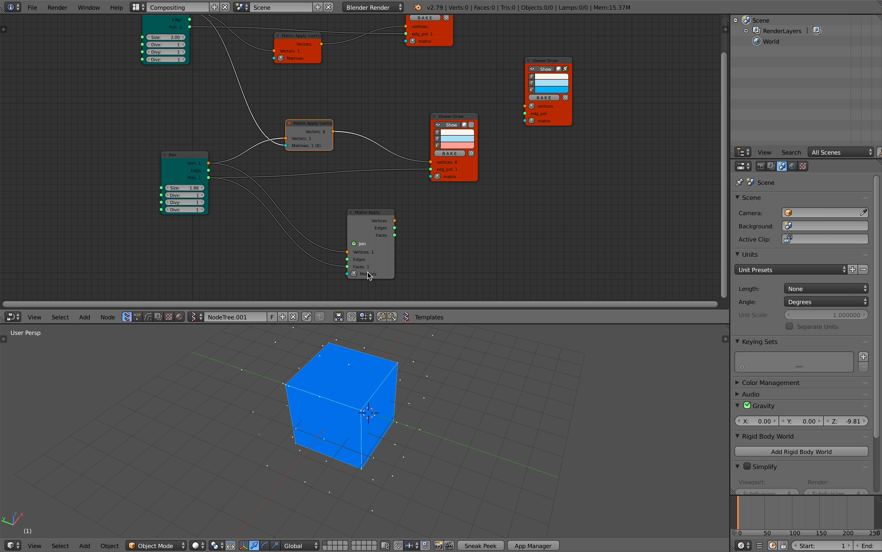
Add a Matrix in node feeding Matrix Apply's Matrices input, and connect the upper Box's vertices to its location input
drag(266, 252, 283, 275)
drag(314, 132, 309, 132)
middle_drag(225, 96, 248, 130)
scroll(249, 130, down, 1)
scroll(249, 130, down, 1)
middle_drag(223, 70, 211, 38)
drag(214, 29, 271, 258)
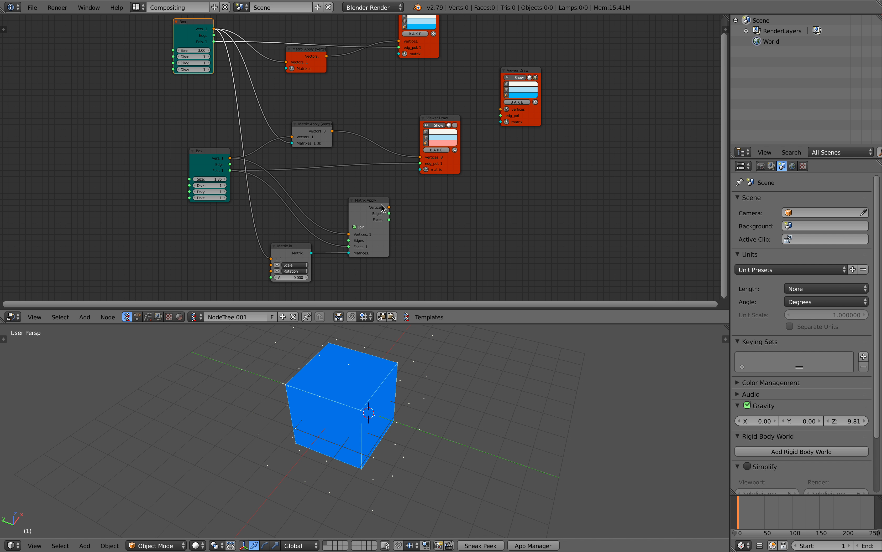
Connect the Matrix Apply node's Vertices and Faces outputs to the salmon viewer's vertices and edg_pol inputs
scroll(402, 179, up, 2)
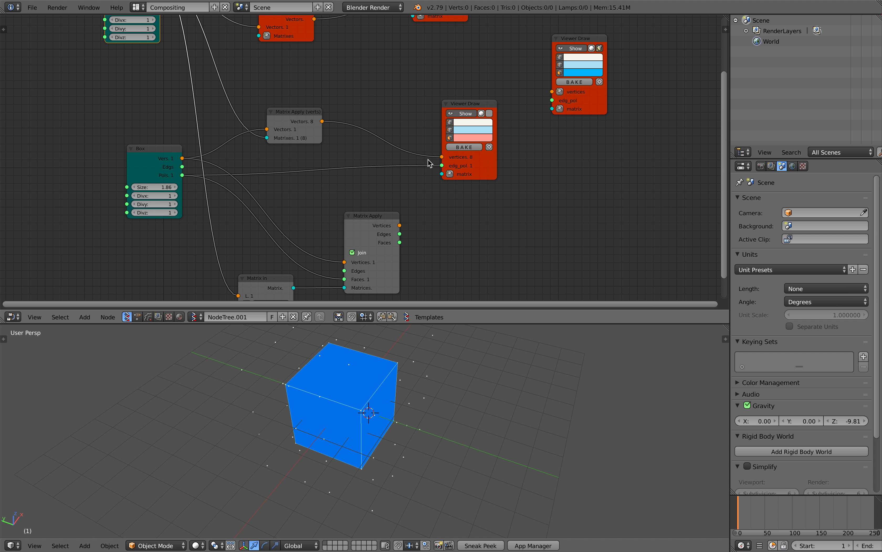
drag(441, 166, 403, 181)
mouse_move(388, 216)
mouse_down()
mouse_move(382, 191)
mouse_move(441, 156)
mouse_up()
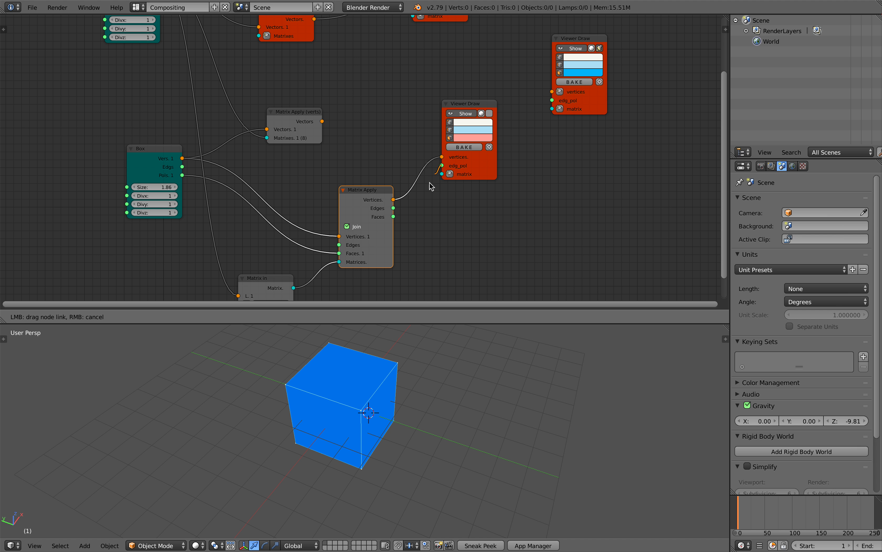
drag(398, 216, 387, 173)
Delete the unused Matrix Apply (verts) node between the boxes and move the Matrix in node up into its place
scroll(322, 155, down, 2)
click(312, 139)
key(x)
drag(281, 276, 281, 124)
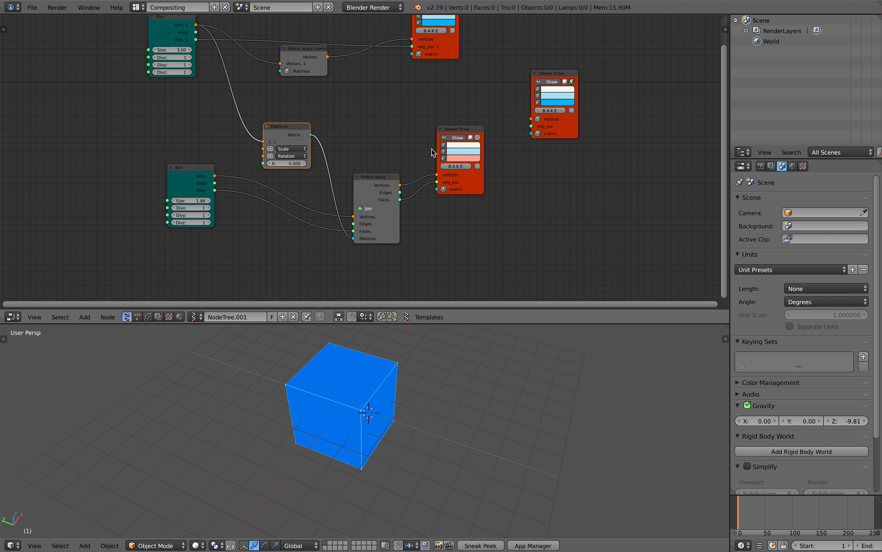
Delete the upper chain's Matrix Apply (verts) node and nudge the upper viewer
middle_drag(327, 110, 333, 143)
click(316, 82)
key(x)
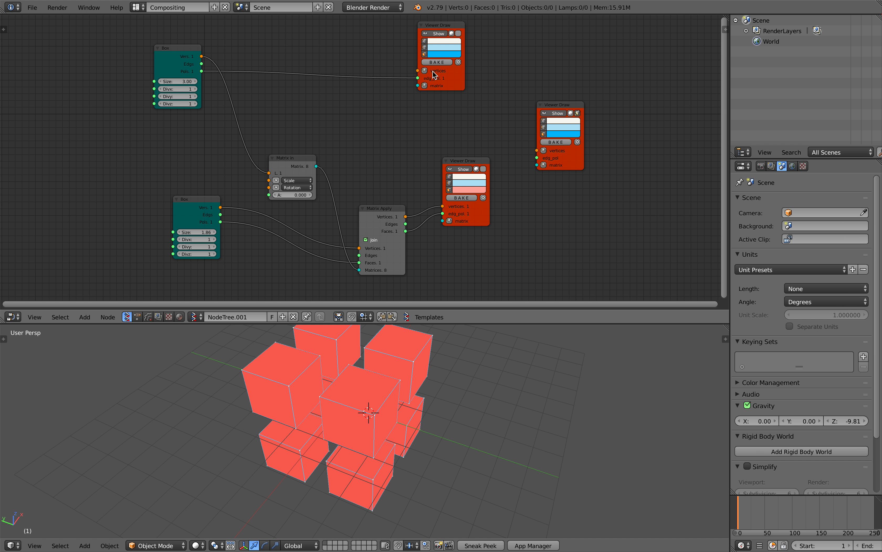
drag(433, 75, 440, 75)
Set the lower Box's size to 1.15 and save over the file
mouse_move(470, 334)
middle_down()
mouse_move(478, 345)
mouse_move(453, 339)
middle_up()
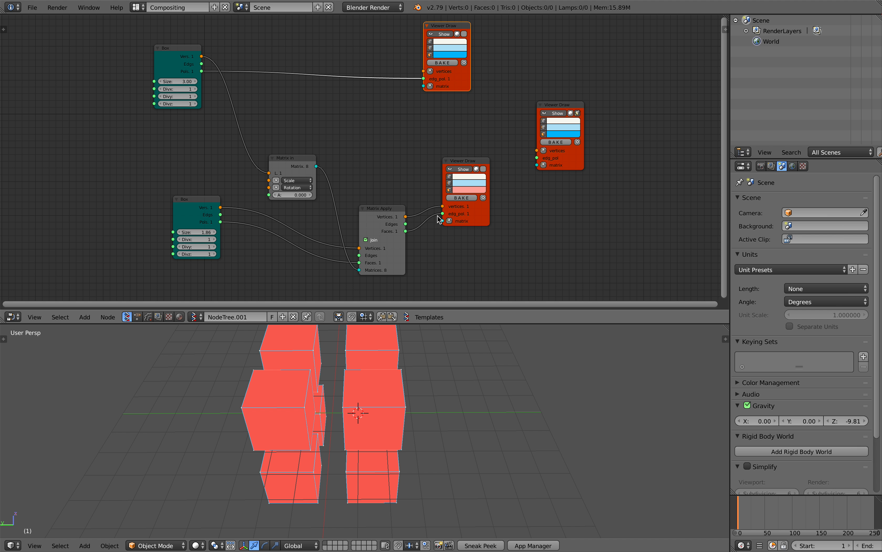
middle_drag(343, 236, 348, 234)
drag(217, 230, 202, 231)
key(ctrl+s)
click(217, 232)
middle_drag(387, 415, 339, 425)
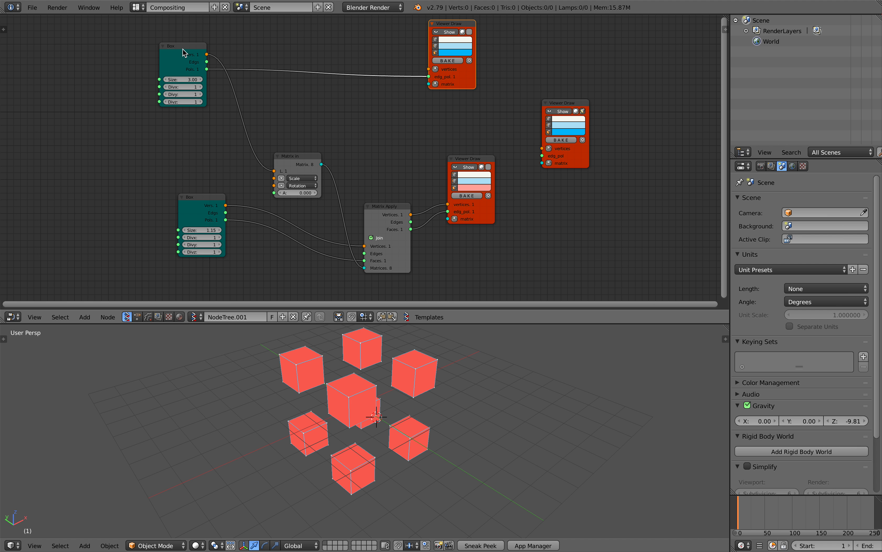
Shift the upper Box node slightly and move the Matrix in node closer to it
drag(184, 52, 172, 51)
drag(312, 177, 295, 146)
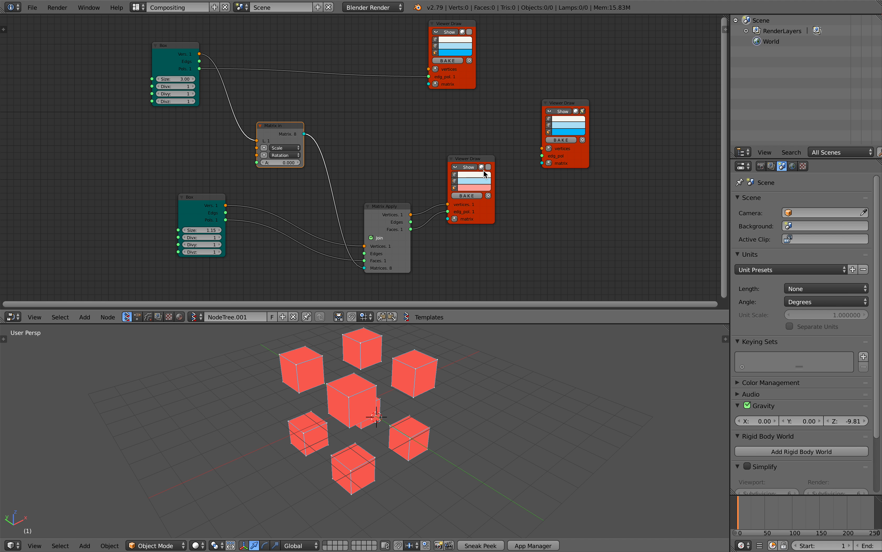
Bake the salmon viewer's small boxes to a mesh object and delete the baked object
click(470, 196)
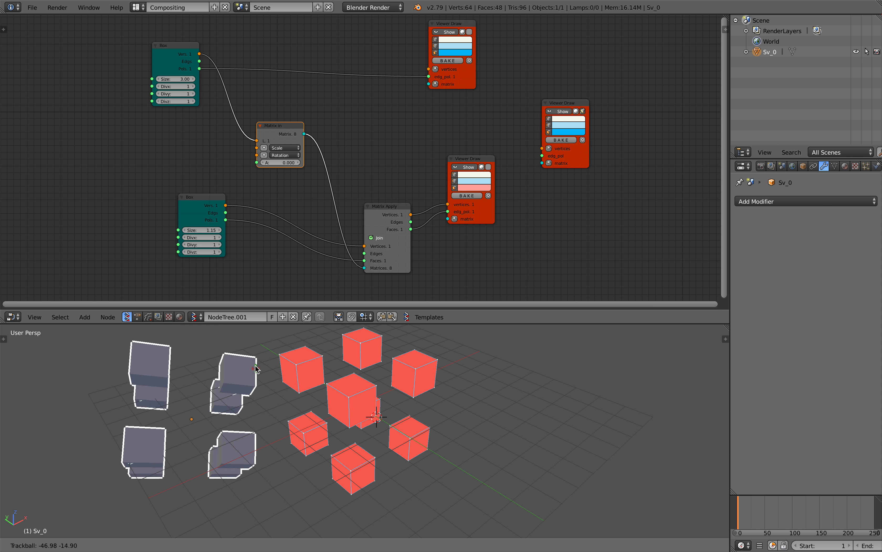
key(x)
click(254, 400)
Spread the upper and unconnected viewers farther from the boxes and move the salmon viewer next to the Matrix Apply node
middle_drag(449, 148, 409, 177)
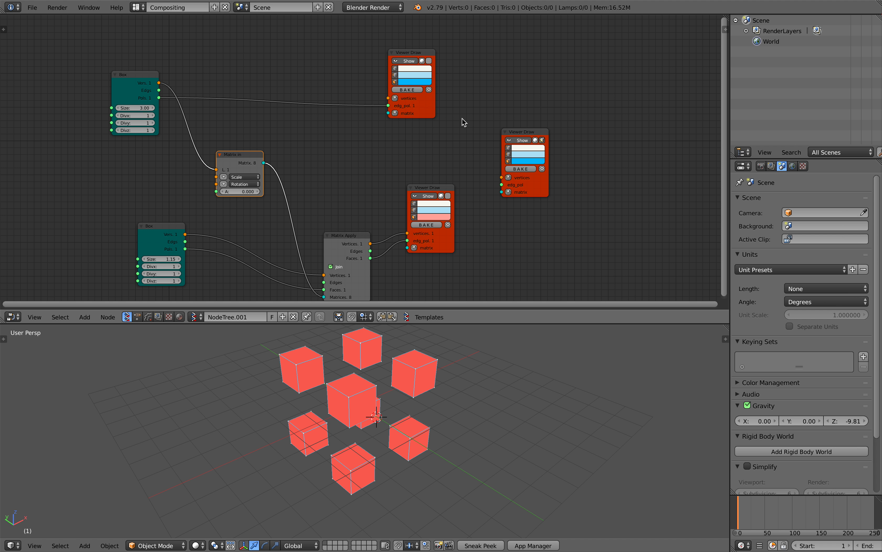
drag(416, 57, 515, 36)
drag(534, 131, 622, 147)
mouse_move(442, 184)
mouse_down()
mouse_move(447, 197)
mouse_move(421, 235)
mouse_up()
middle_drag(368, 386, 379, 392)
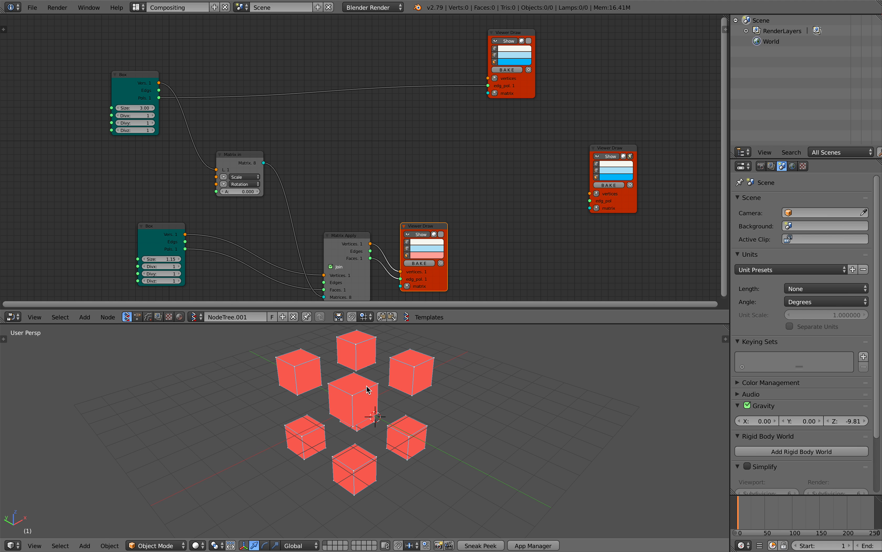
middle_drag(401, 255, 387, 205)
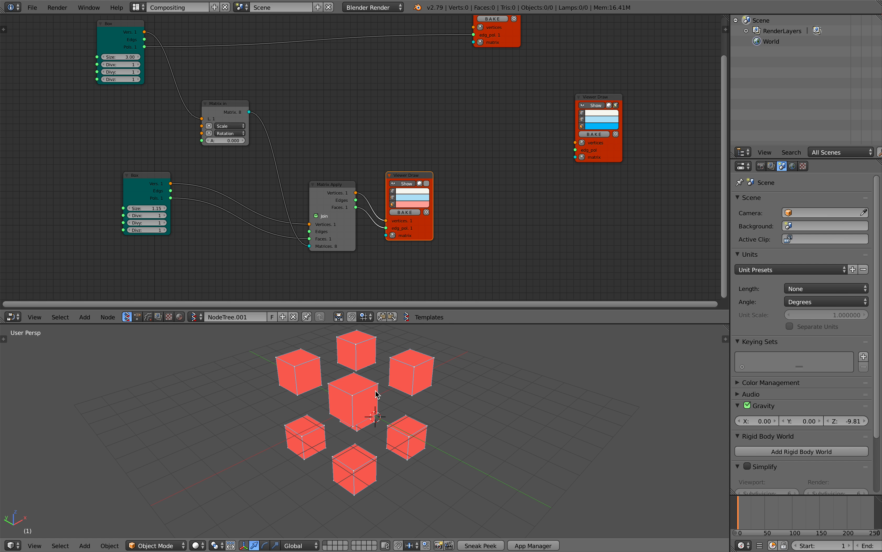
Switch the salmon viewer's preview to wireframe and save over sv_box_boolean_001.blend
click(421, 184)
shift+scroll(421, 183, up, 5)
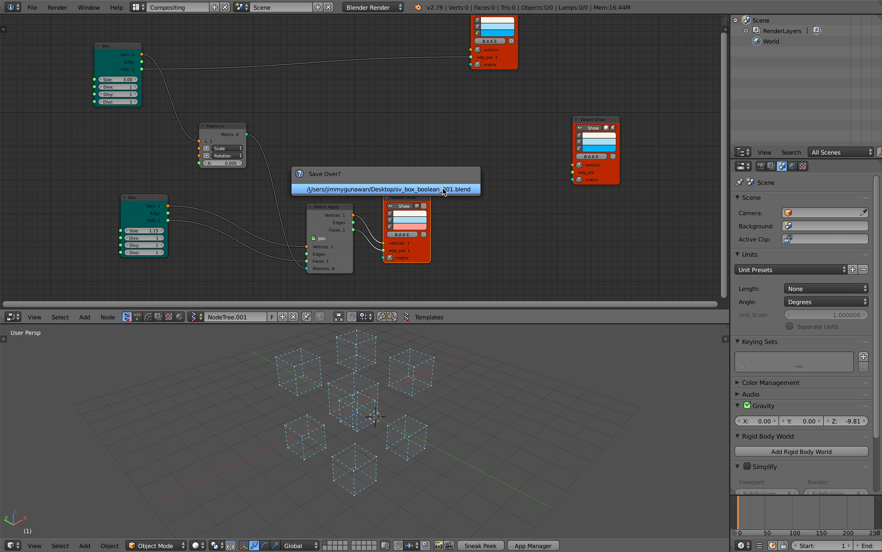
shift+scroll(462, 190, up, 1)
Move the upper viewer close to the upper Box and connect the Box's vertices to its vertices input
drag(488, 48, 380, 48)
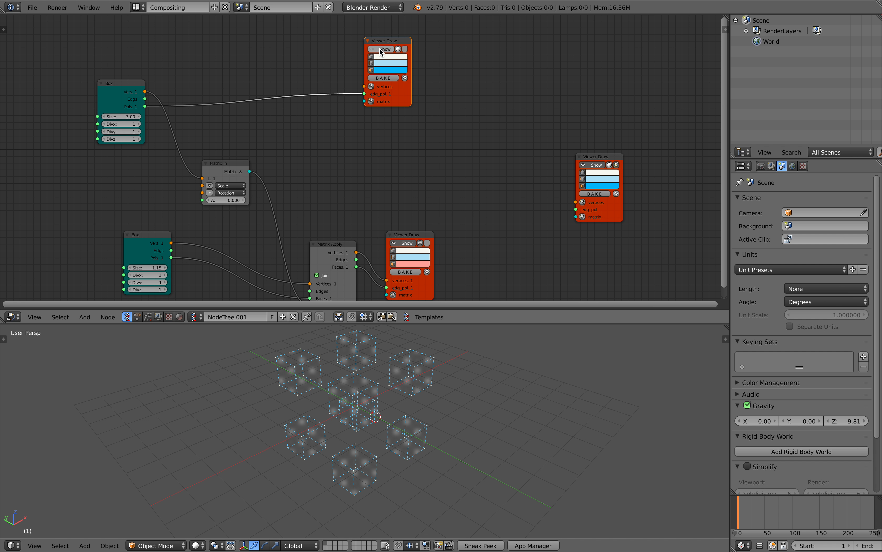
key(x)
right_click(143, 87)
click(142, 85)
drag(194, 96, 274, 77)
Switch the upper viewer's preview of the large box to wireframe and save over the file
click(274, 75)
key(ctrl+s)
mouse_move(360, 376)
middle_down()
mouse_move(394, 363)
mouse_move(382, 373)
mouse_move(351, 368)
mouse_move(395, 389)
middle_up()
click(394, 363)
scroll(366, 396, up, 3)
scroll(392, 388, down, 2)
scroll(387, 387, up, 3)
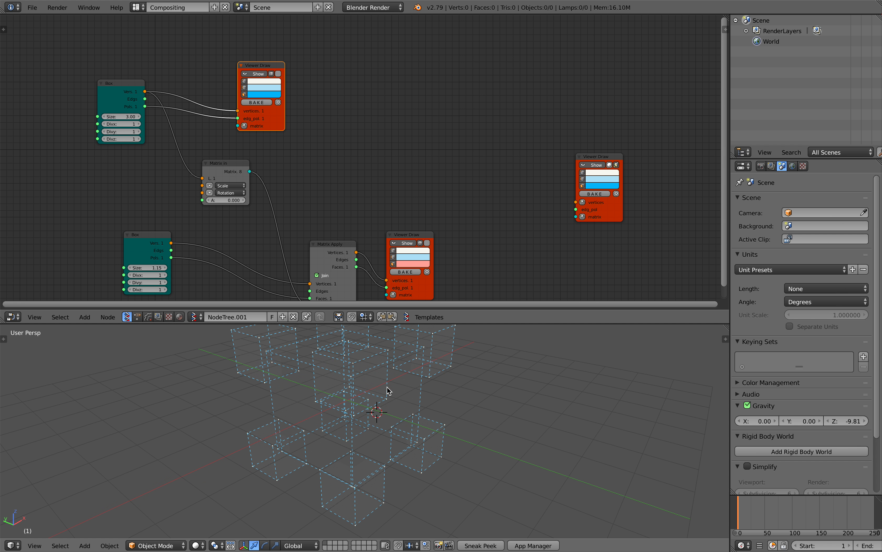
Save over the file and move the unconnected viewer closer to the node chains
key(ctrl+s)
click(471, 224)
drag(597, 216, 536, 181)
Add a CSG Boolean 2 node beside the unconnected viewer
scroll(456, 171, up, 1)
key(shift+a)
click(420, 168)
text(bool)
key(Return)
click(465, 131)
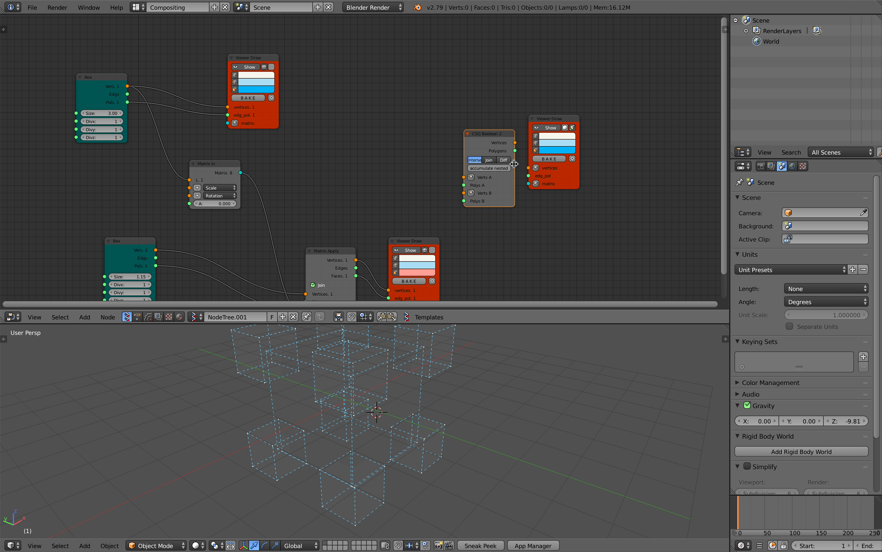
Connect the upper Box's vertices and polygons to the CSG Boolean 2 node's Verts A and Polys A inputs, and save over the file
mouse_move(127, 86)
mouse_down()
mouse_move(427, 178)
mouse_move(464, 178)
mouse_move(128, 102)
mouse_up()
middle_drag(346, 208, 325, 139)
key(ctrl+s)
click(325, 140)
Connect the Matrix Apply node's Vertices and Faces outputs to the CSG Boolean 2 node's Verts B and Polys B inputs
drag(404, 172, 432, 191)
scroll(431, 192, up, 1)
mouse_move(310, 186)
mouse_down()
mouse_move(298, 162)
mouse_move(469, 134)
mouse_move(454, 124)
mouse_move(367, 173)
mouse_up()
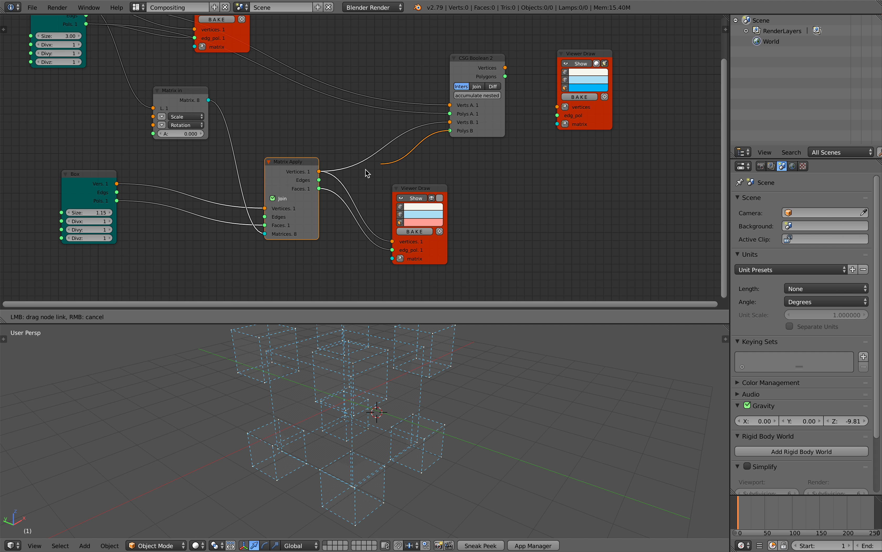
drag(320, 190, 319, 188)
scroll(363, 187, up, 1)
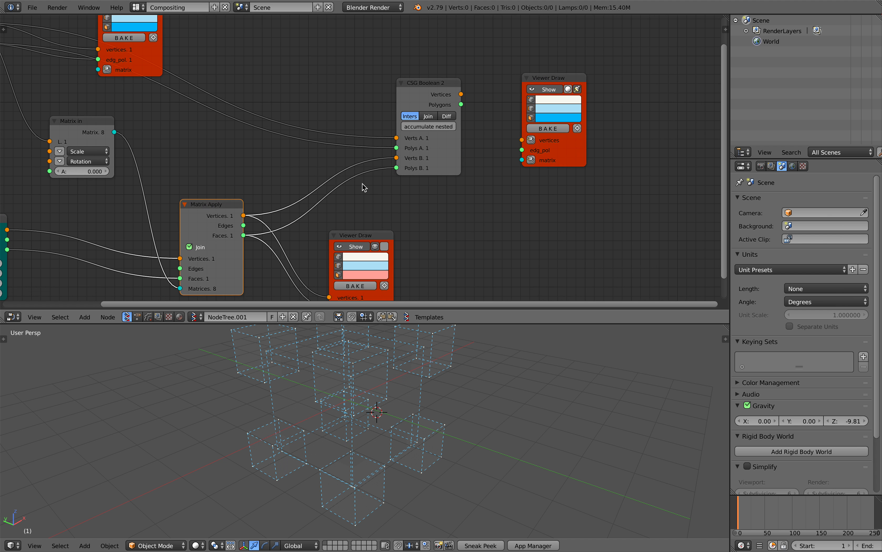
Set the Boolean operation to Diff and connect its vertices and polygons to the free viewer's vertices and edg_pol inputs
click(454, 113)
drag(470, 89, 535, 139)
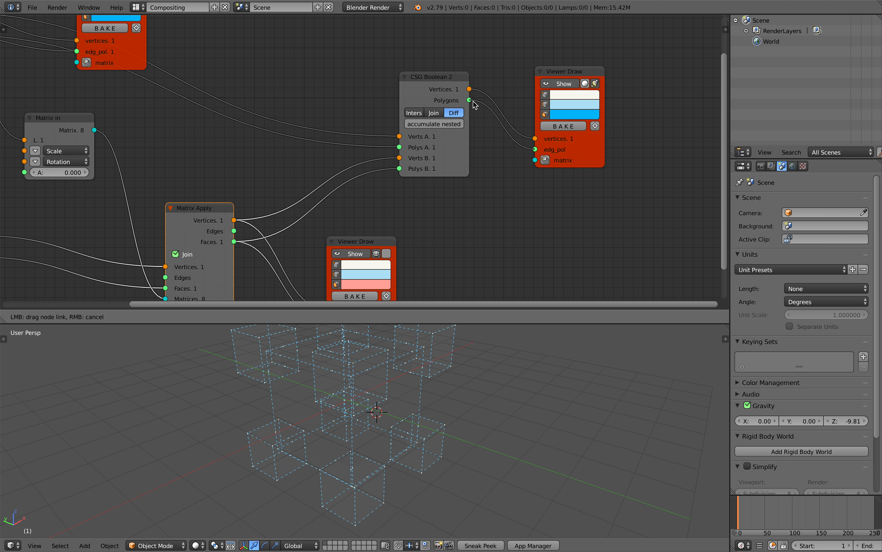
drag(473, 101, 471, 100)
mouse_move(435, 396)
middle_down()
mouse_move(451, 387)
mouse_move(452, 393)
middle_up()
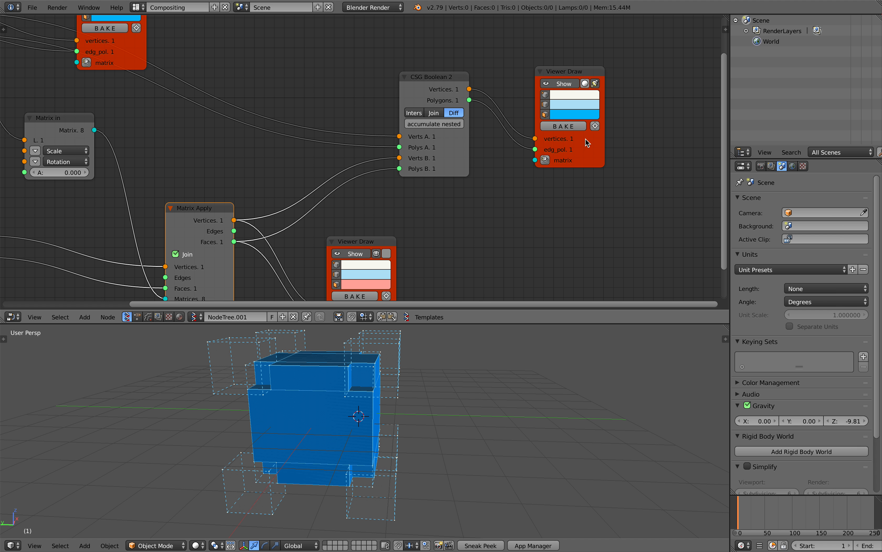
Set the Boolean result viewer's polygon colour to green and save over the file
click(572, 115)
drag(580, 163, 571, 153)
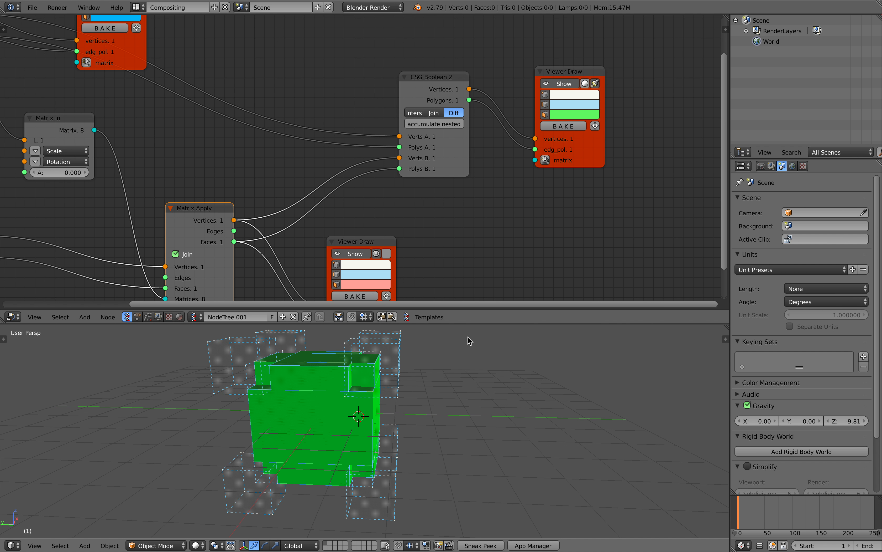
middle_drag(468, 341, 342, 393)
key(ctrl+s)
click(363, 403)
scroll(277, 182, down, 3)
middle_drag(277, 182, 312, 173)
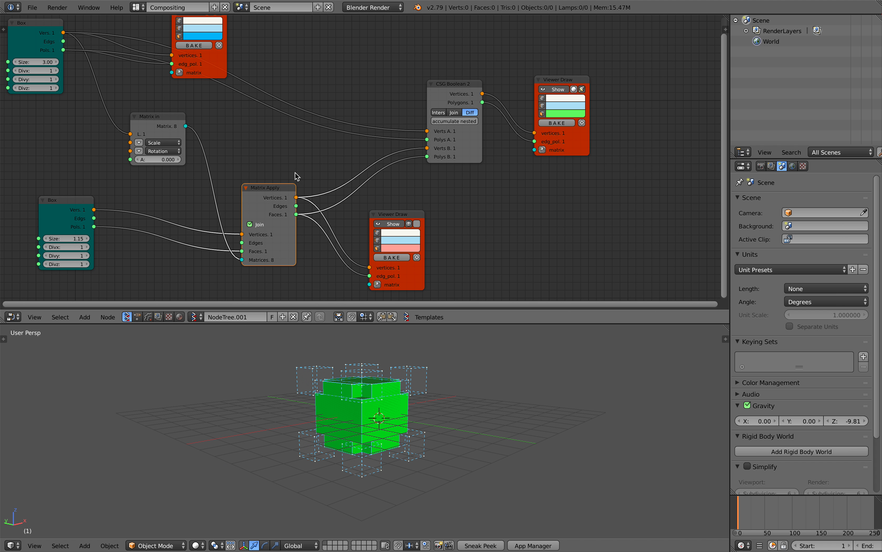
Set the upper Box's size to 4.24 and save over the file
scroll(312, 173, down, 2)
middle_drag(128, 102, 236, 120)
mouse_move(183, 95)
mouse_down()
mouse_move(221, 96)
mouse_move(181, 96)
mouse_move(197, 96)
mouse_up()
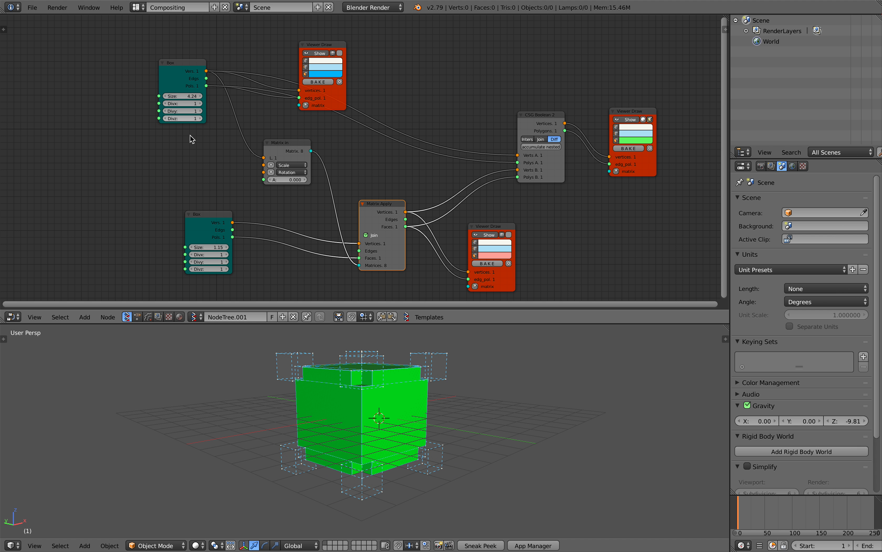
middle_drag(196, 174, 202, 141)
key(ctrl+s)
click(203, 142)
Set the lower Box's size to 2.79 and save over the file
scroll(200, 217, up, 1)
drag(192, 226, 208, 226)
middle_drag(430, 386, 339, 387)
scroll(283, 152, down, 2)
scroll(283, 153, down, 1)
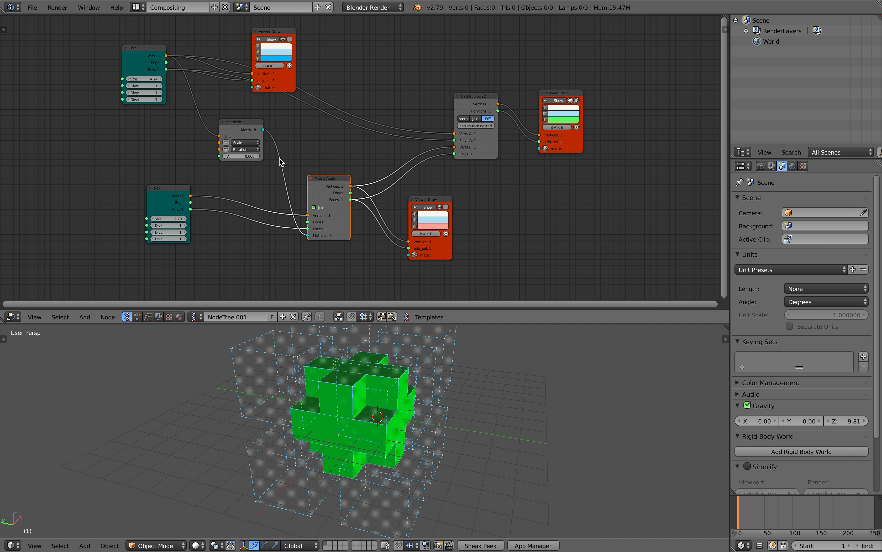
key(ctrl+s)
click(288, 162)
Move the Matrix Apply node and its viewer into a tidier arrangement and save over the file
drag(338, 186, 340, 169)
drag(431, 204, 418, 199)
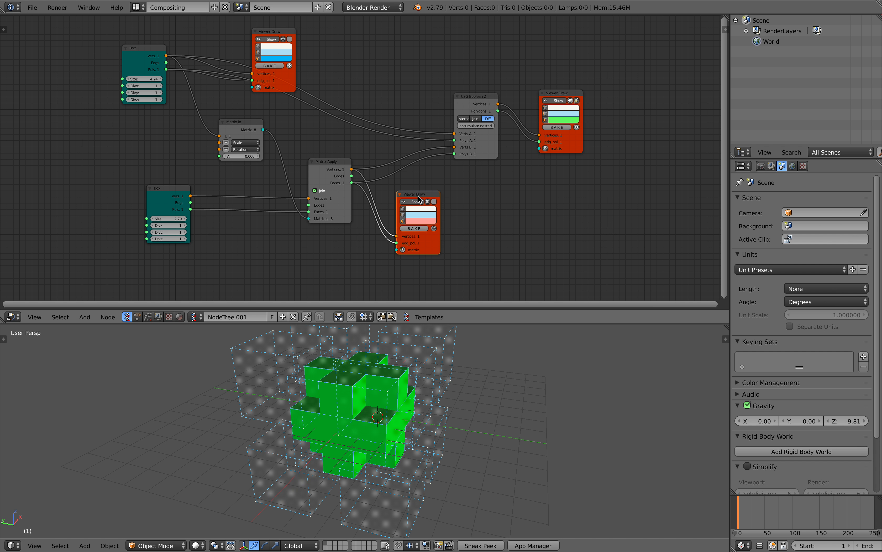
key(ctrl+s)
click(420, 194)
Set the lower Box's size to 3.02 and the upper Box's size to 4.27
middle_drag(378, 401, 372, 381)
middle_drag(279, 246, 278, 202)
scroll(278, 202, up, 1)
mouse_move(158, 176)
mouse_down()
mouse_move(167, 177)
mouse_move(157, 177)
mouse_up()
middle_drag(151, 113, 173, 167)
mouse_move(152, 77)
mouse_down()
mouse_move(165, 77)
mouse_move(152, 77)
mouse_up()
middle_drag(536, 401, 455, 402)
middle_drag(521, 154, 447, 150)
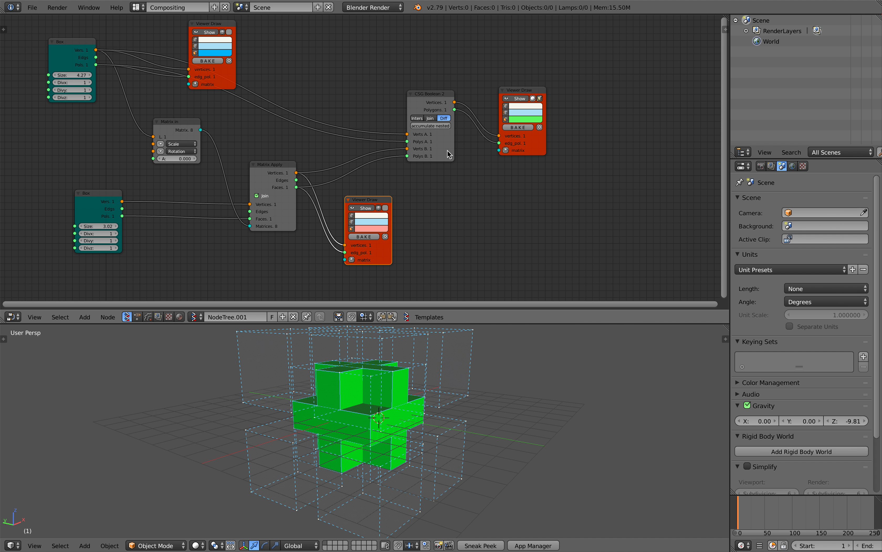
Bake the green Boolean result to a mesh and move the baked mesh along Y, clear of the preview
click(512, 127)
right_click(382, 422)
scroll(382, 421, down, 3)
middle_drag(382, 421, 409, 441)
key(g)
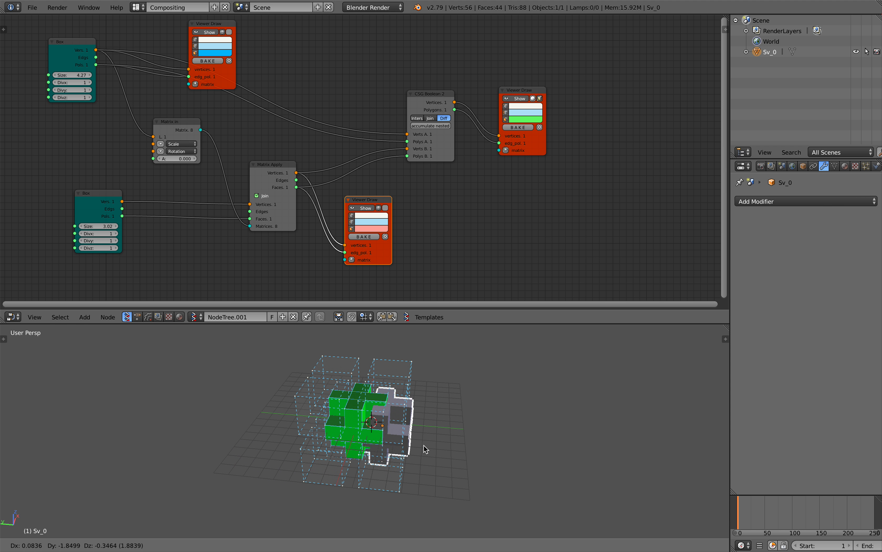
key(y)
click(505, 456)
middle_drag(506, 456, 486, 317)
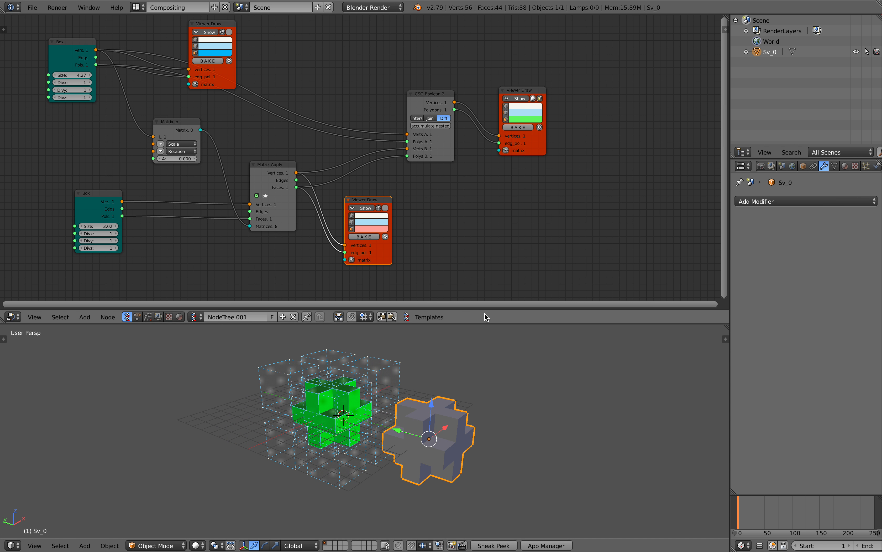
Enlarge the 3D view upward to show more of the Boolean preview and baked mesh
drag(489, 323, 487, 174)
scroll(479, 277, up, 3)
key(a)
scroll(497, 293, down, 3)
mouse_move(497, 293)
middle_down()
mouse_move(515, 287)
mouse_move(501, 291)
middle_up()
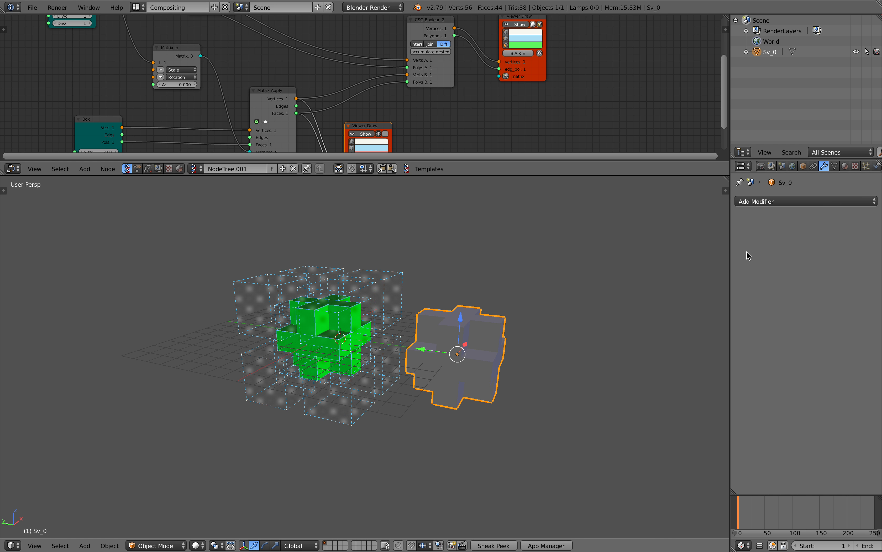
Enable Matcap and Ambient Occlusion shading in the 3D view and deselect the baked mesh
key(n)
scroll(693, 405, down, 10)
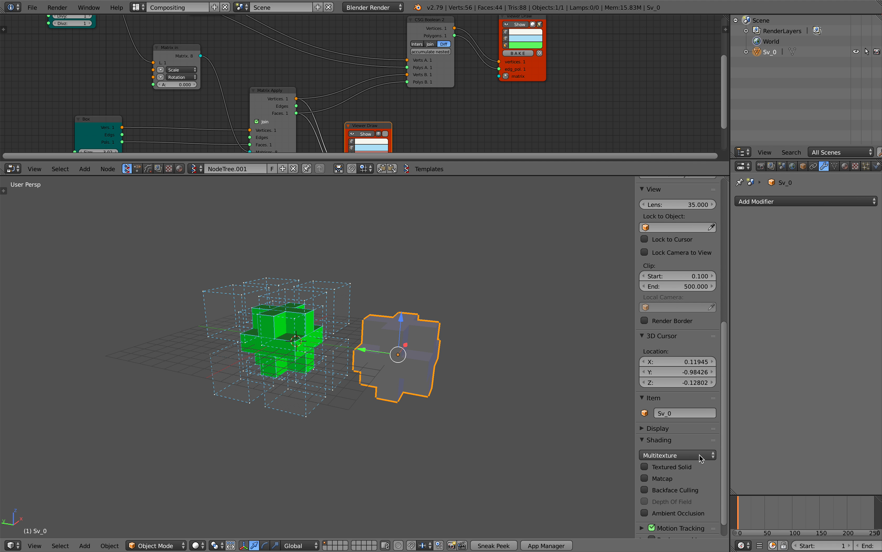
click(676, 458)
scroll(677, 484, down, 4)
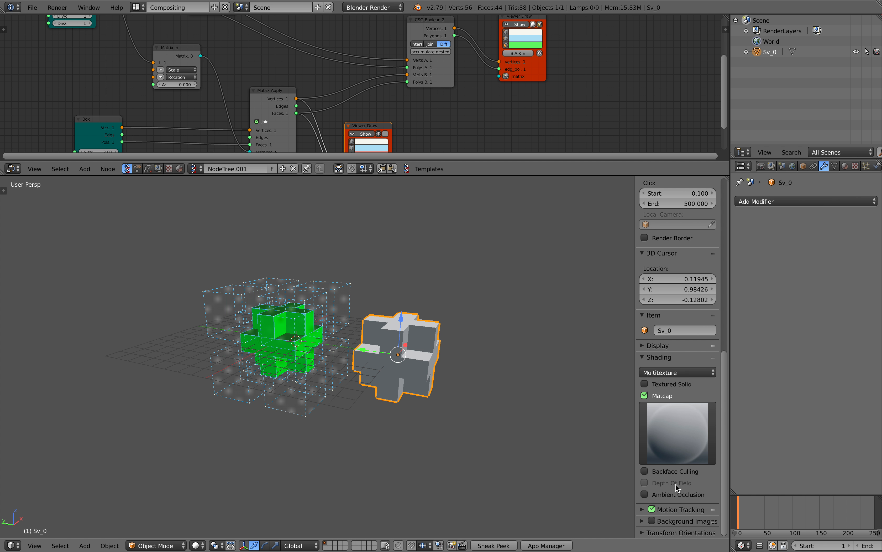
click(677, 494)
key(a)
middle_drag(481, 385, 447, 350)
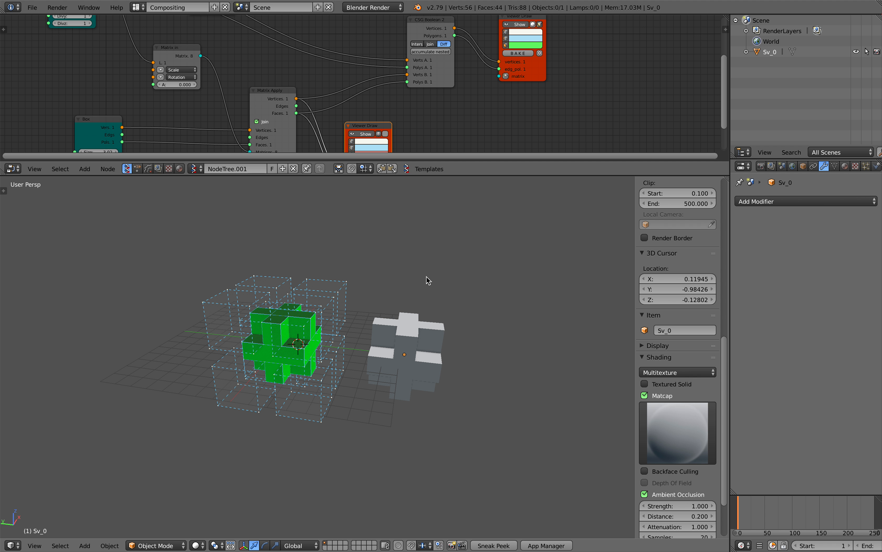
Set the lower Box's size to 1.53 and save over the file
drag(415, 175, 415, 237)
middle_drag(383, 321, 345, 346)
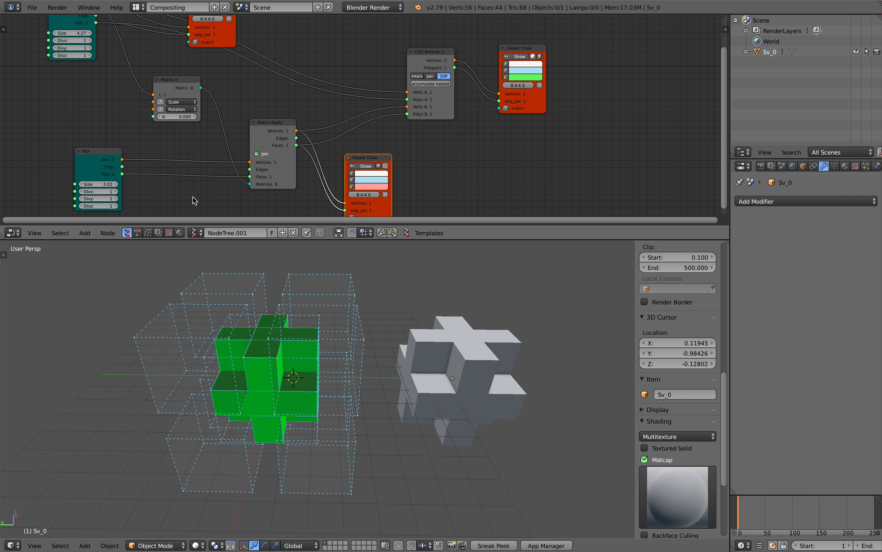
middle_drag(195, 199, 250, 179)
drag(168, 163, 124, 163)
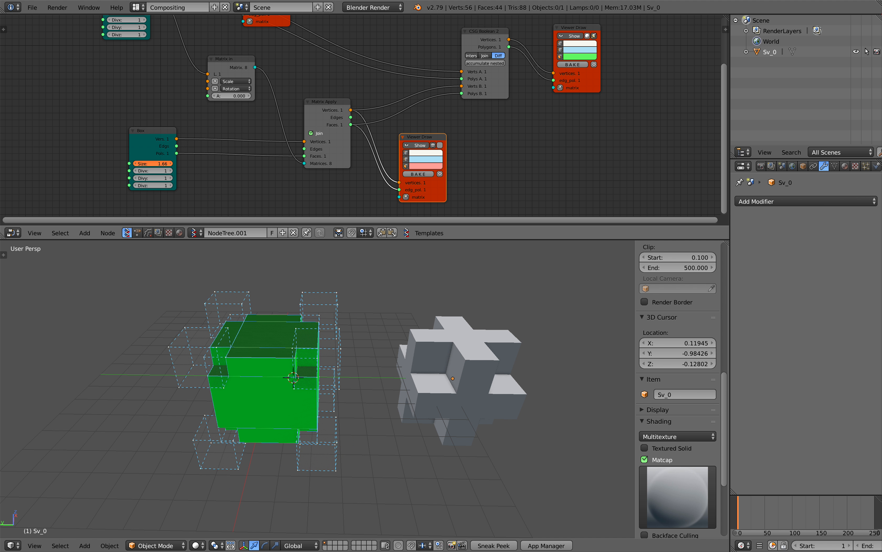
middle_drag(343, 321, 351, 348)
key(ctrl+s)
click(352, 347)
Enlarge the node editor and move the upper Box's viewer higher, away from the other nodes
scroll(322, 124, down, 3)
drag(372, 239, 372, 310)
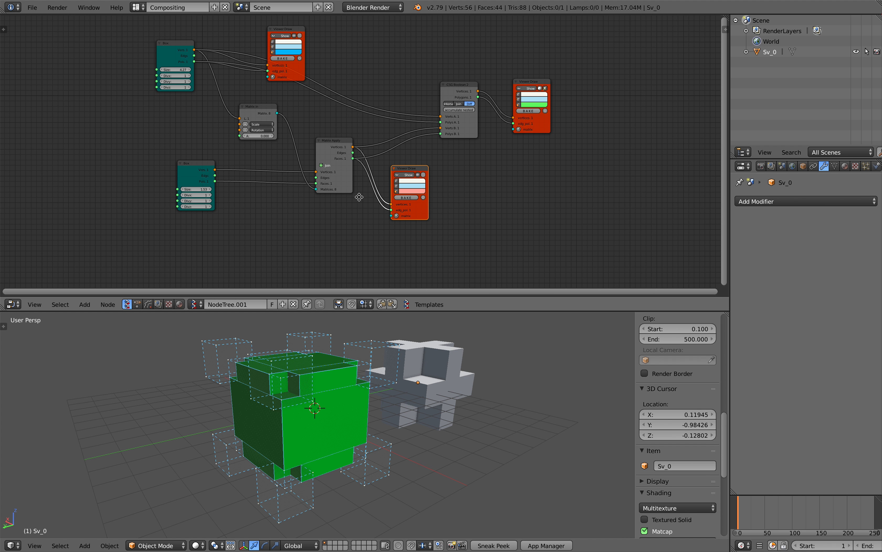
scroll(360, 197, up, 4)
middle_drag(361, 197, 330, 274)
drag(223, 57, 223, 14)
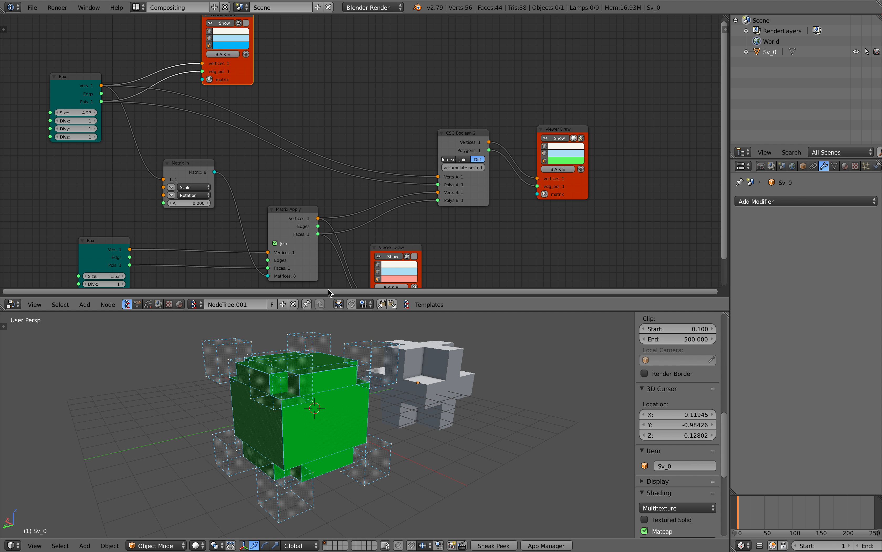
drag(328, 310, 314, 339)
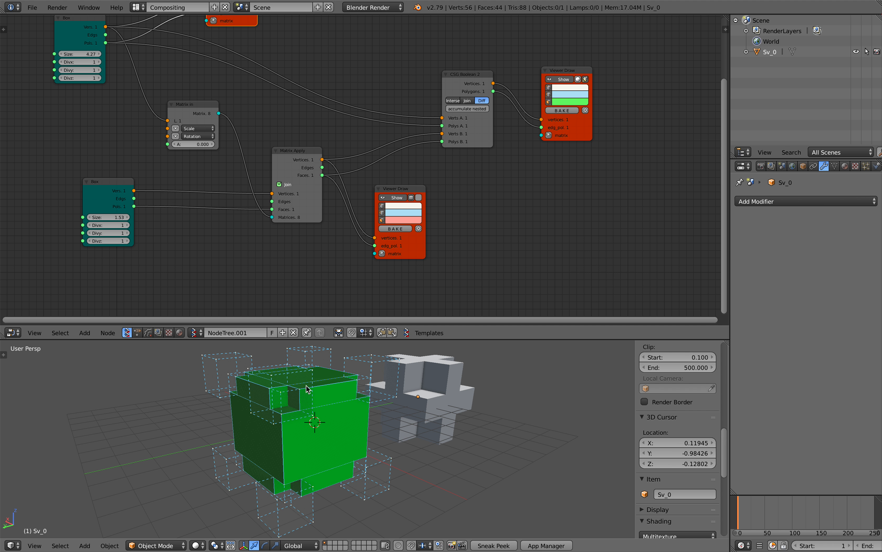
Move the CSG Boolean 2 node up and its green viewer farther away to free space between them
middle_drag(257, 392, 329, 396)
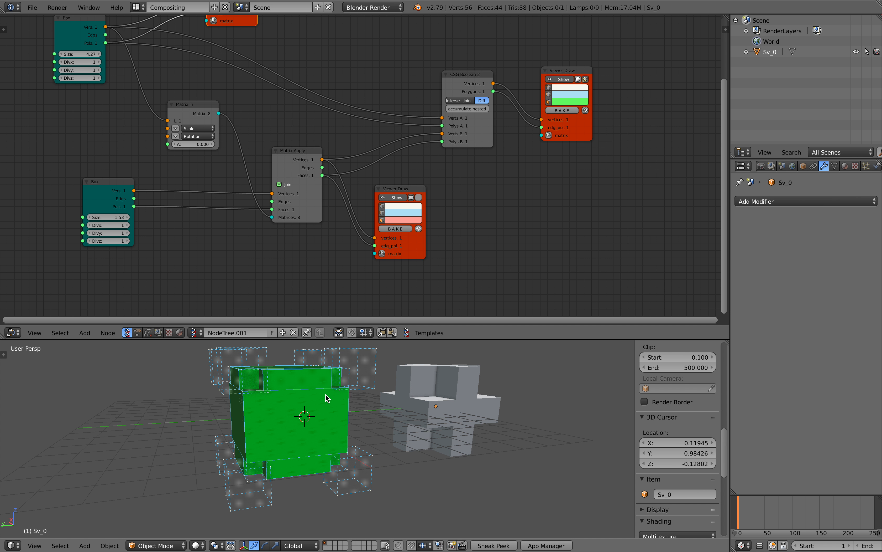
middle_drag(329, 445, 270, 451)
scroll(328, 253, down, 3)
scroll(357, 204, up, 2)
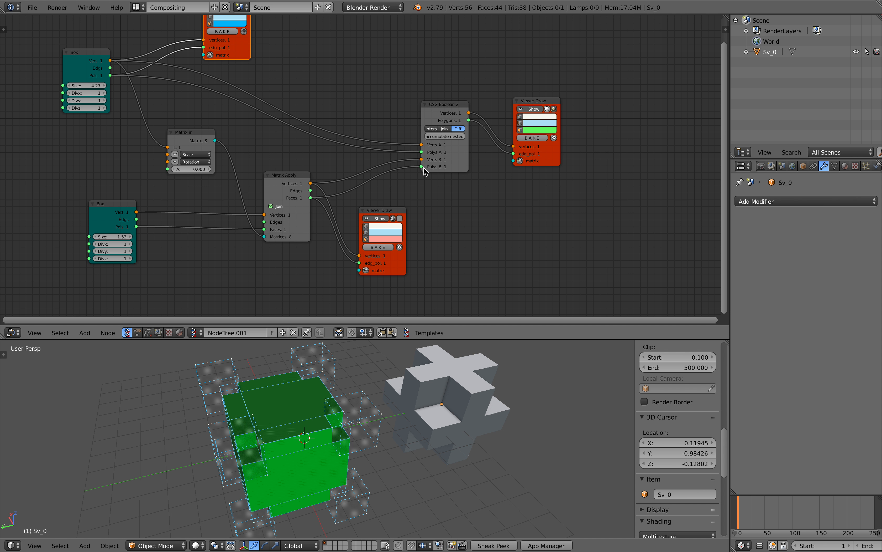
drag(460, 156, 465, 130)
drag(541, 158, 669, 155)
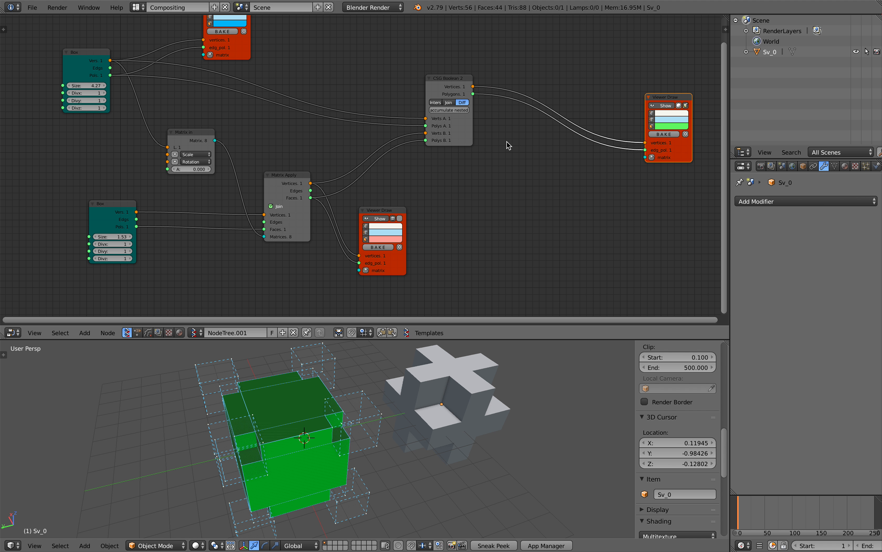
drag(451, 78, 449, 70)
drag(270, 185, 255, 182)
Duplicate the CSG Boolean 2 node and place the copy below the green viewer
click(449, 74)
key(shift+d)
click(574, 159)
drag(674, 144, 682, 98)
click(577, 152)
drag(577, 155, 599, 131)
Shift the first CSG Boolean 2, Matrix Apply and pink viewer nodes toward the boxes and save over the file
drag(455, 130, 425, 122)
drag(281, 172, 269, 173)
drag(380, 211, 342, 214)
key(ctrl+s)
click(342, 171)
Duplicate the Matrix Apply node, placing the copy before the copied CSG Boolean 2, and move the upper Box outward
middle_drag(299, 168, 282, 170)
click(230, 175)
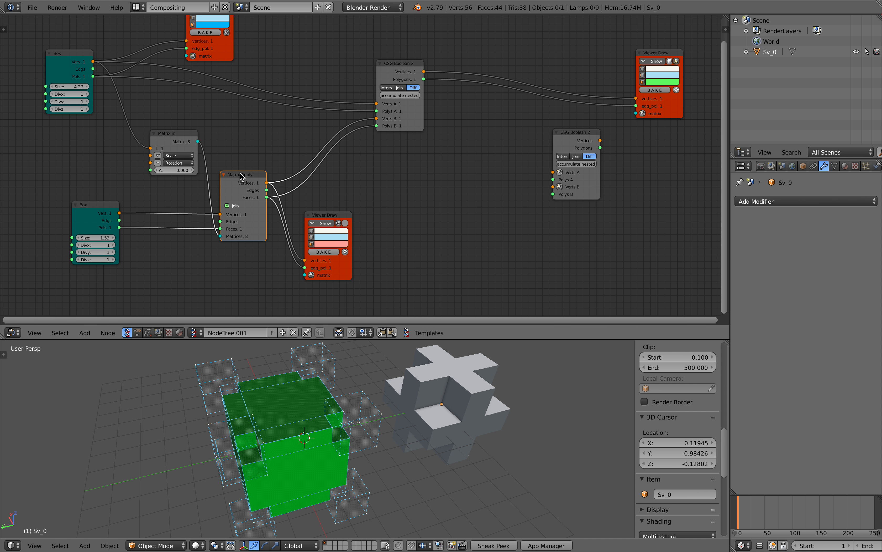
key(shift+d)
click(449, 165)
drag(75, 65, 59, 60)
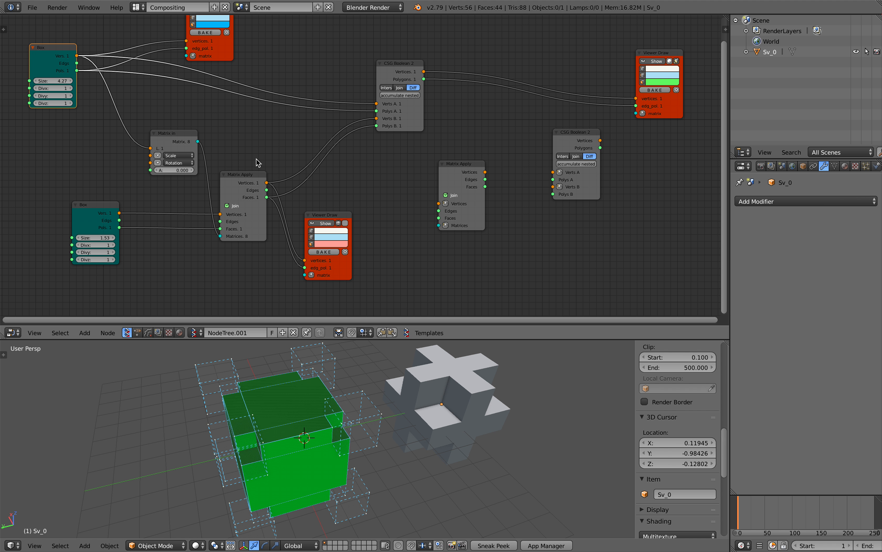
middle_drag(426, 181, 422, 167)
drag(444, 162, 474, 172)
Add a Centers polygons 3 node and connect the upper Box's vertices and polygons to its inputs
key(alt+space)
text(cent)
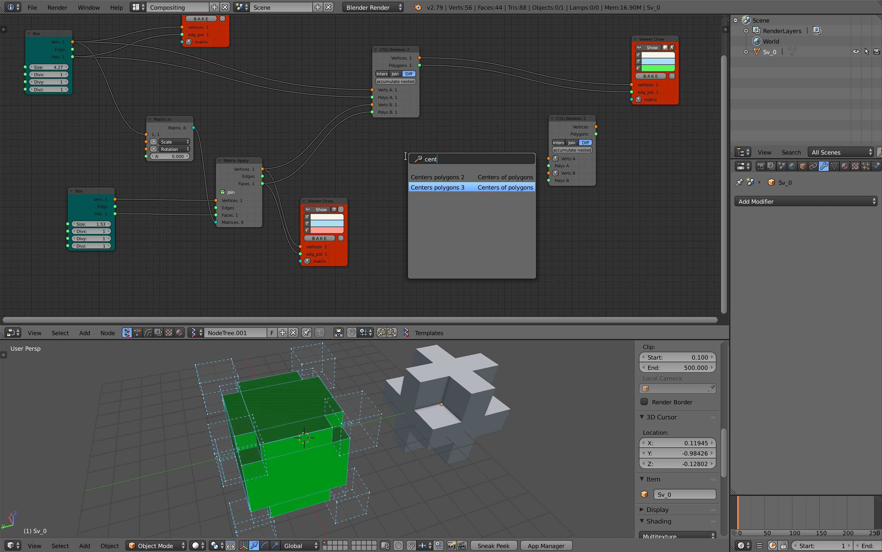
key(Return)
click(405, 156)
middle_drag(377, 151, 414, 170)
drag(109, 62, 444, 238)
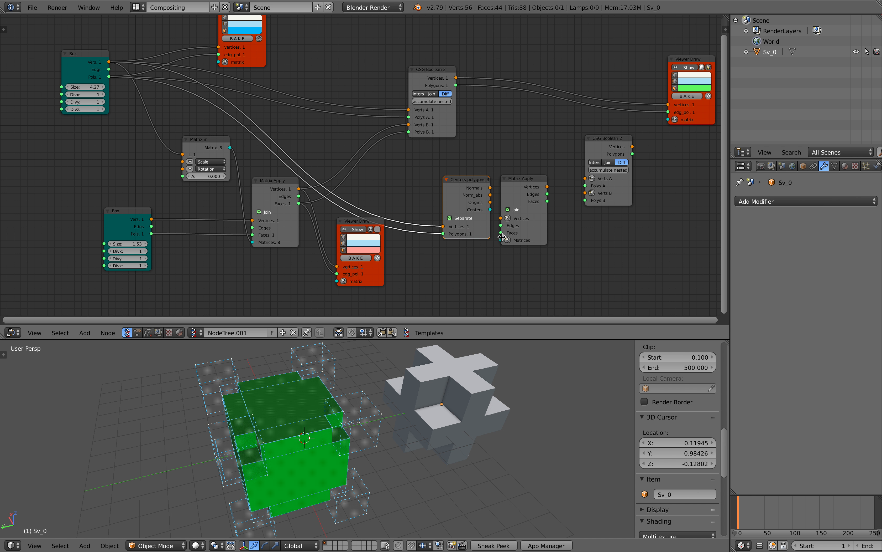
Connect the Centers output to the copied Matrix Apply node's Matrices input and place the centers node below it
drag(476, 210, 452, 202)
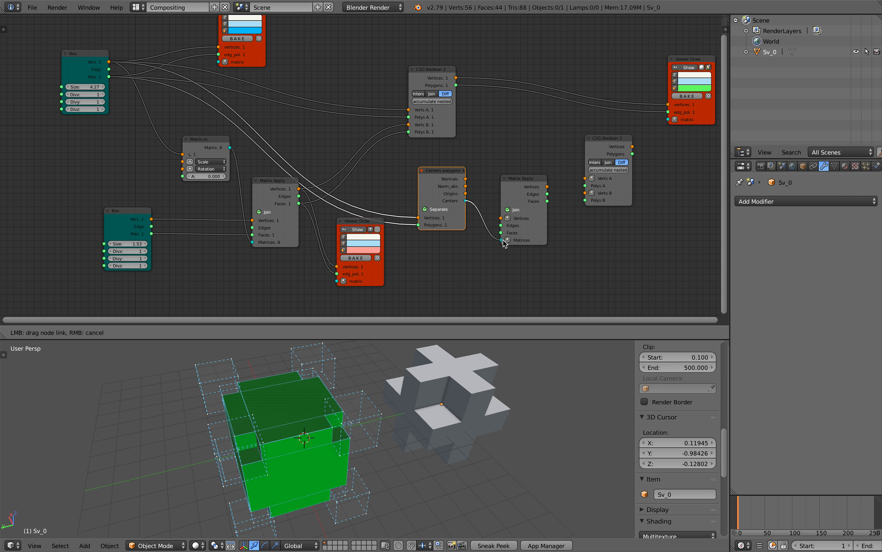
drag(504, 240, 503, 239)
drag(451, 181, 470, 230)
drag(521, 199, 530, 161)
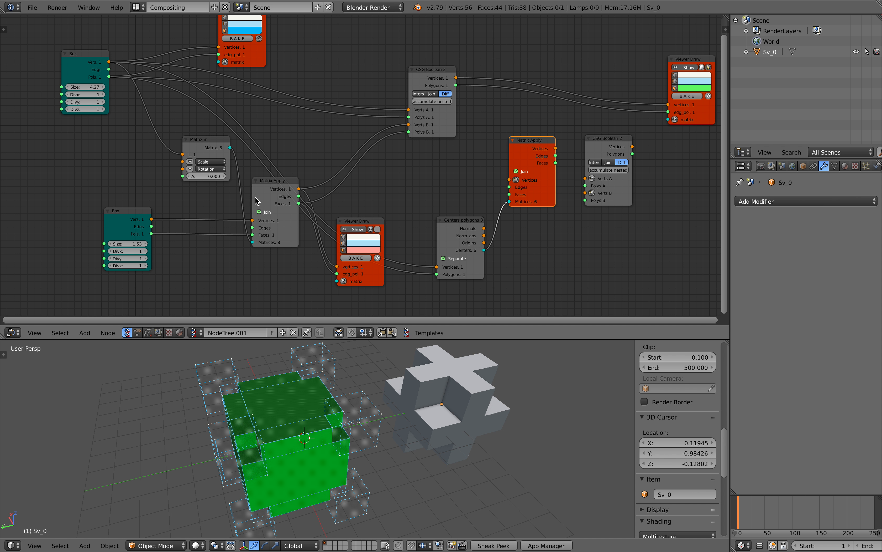
Duplicate the lower Box and connect the copy's vertices and polygons to the second Matrix Apply's Vertices and Faces inputs
drag(435, 181, 416, 183)
click(131, 216)
key(shift+d)
click(430, 161)
scroll(440, 162, up, 2)
drag(464, 164, 535, 182)
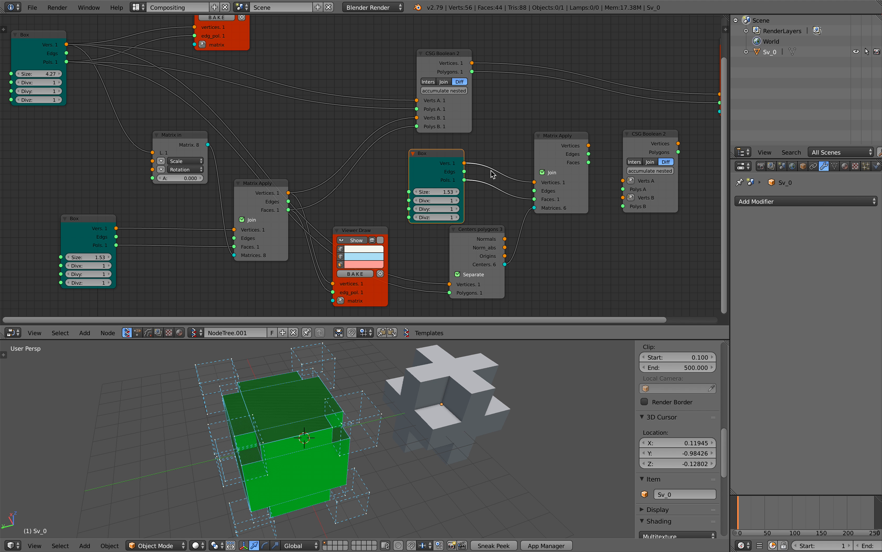
Move the unconnected CSG Boolean 2 aside and preview the second Matrix Apply's vertices and faces with a Viewer Draw node
middle_drag(489, 176, 337, 185)
drag(480, 179, 528, 195)
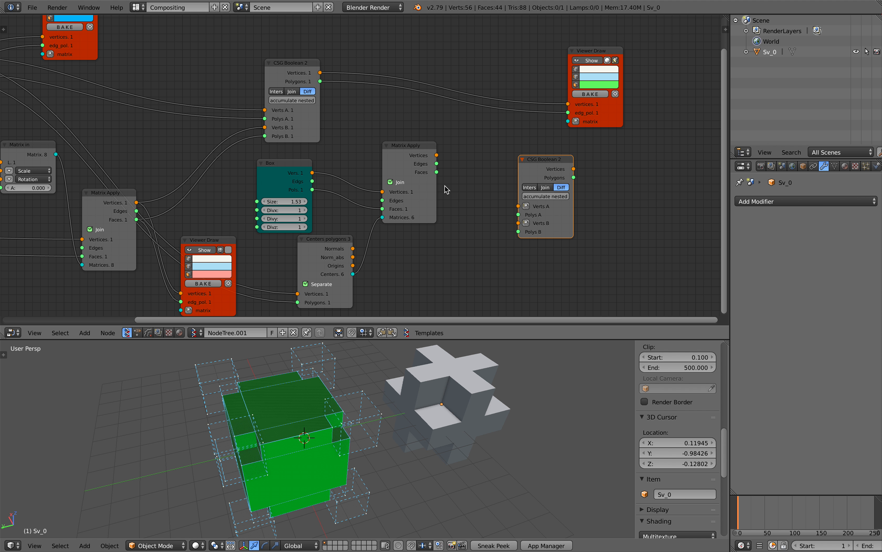
right_click(420, 153)
click(417, 150)
mouse_move(296, 456)
middle_down()
mouse_move(459, 432)
mouse_move(475, 462)
mouse_move(451, 472)
mouse_move(335, 407)
mouse_move(305, 463)
mouse_move(303, 419)
mouse_move(378, 257)
middle_up()
scroll(378, 258, up, 3)
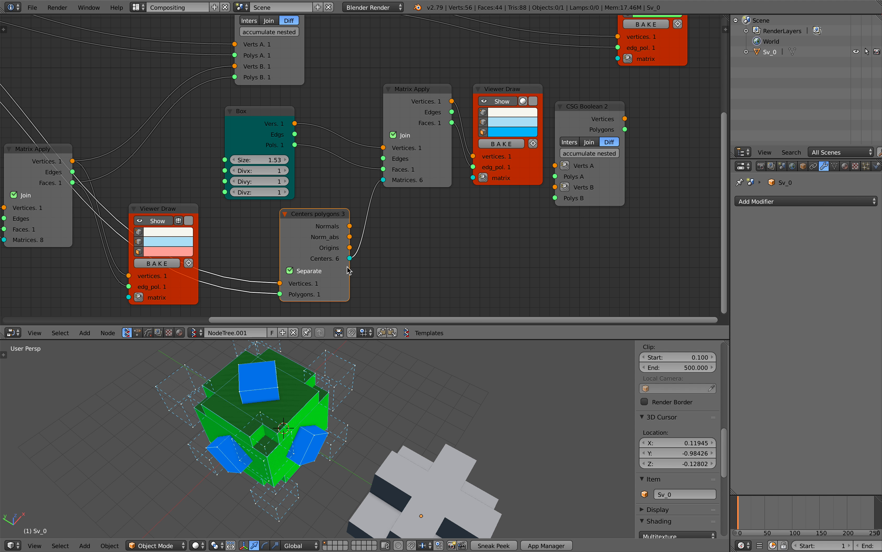
Move the unconnected CSG Boolean 2 node farther from the new blue viewer
scroll(361, 252, down, 2)
middle_drag(367, 232, 286, 266)
scroll(287, 265, down, 1)
drag(455, 227, 528, 237)
scroll(441, 236, up, 1)
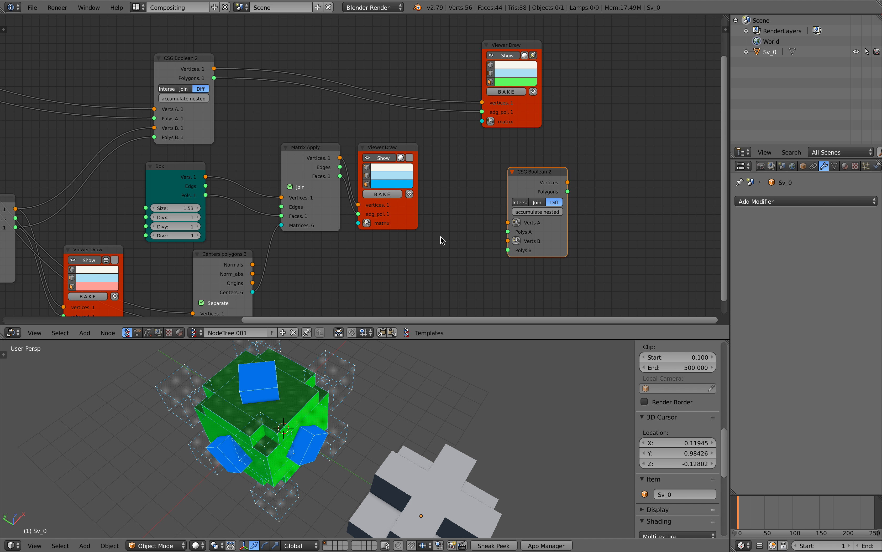
Set the face-centre boxes viewer's polygon colour to orange and save over the file
click(392, 184)
drag(399, 116, 399, 118)
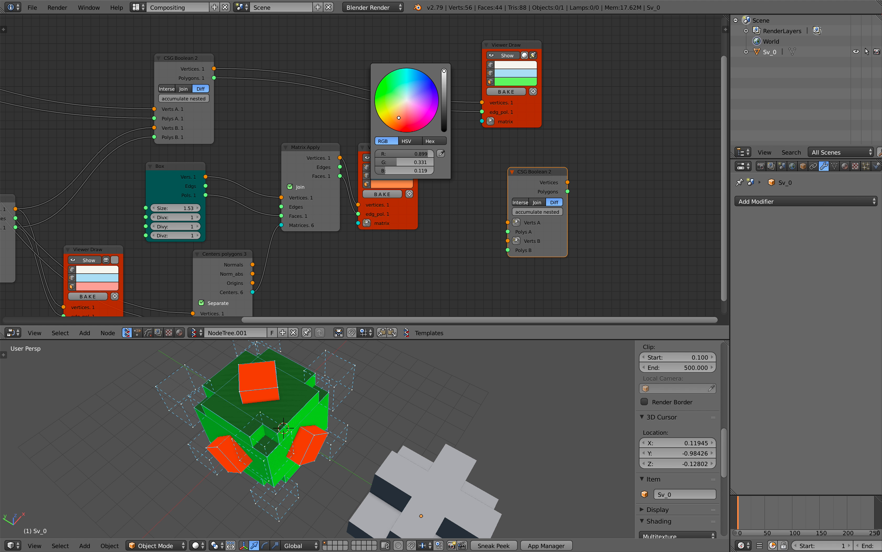
key(ctrl+s)
middle_drag(380, 391, 399, 396)
click(417, 373)
Bake the orange face-centre boxes and delete the baked mesh
click(385, 193)
scroll(255, 420, down, 2)
middle_drag(219, 402, 178, 379)
key(x)
click(179, 378)
Save over the file and spread the CSG Boolean 2 nodes and the green viewer farther apart
key(ctrl+s)
click(366, 264)
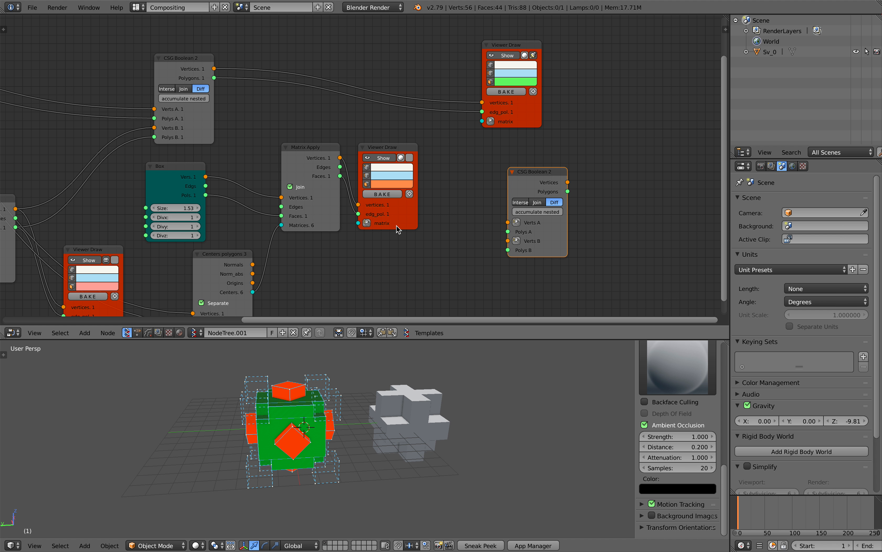
drag(397, 226, 399, 224)
scroll(404, 231, down, 3)
middle_drag(329, 193, 362, 188)
drag(541, 213, 615, 227)
drag(244, 83, 400, 47)
drag(525, 123, 634, 122)
mouse_move(479, 129)
middle_down()
mouse_move(453, 154)
mouse_move(420, 162)
middle_up()
Duplicate a CSG Boolean 2 node, place the copy before the green viewer, and disconnect that viewer from the first Boolean
click(366, 134)
key(shift+d)
click(467, 197)
middle_drag(468, 198, 449, 219)
mouse_move(547, 181)
mouse_down()
mouse_move(572, 166)
mouse_move(511, 140)
mouse_up()
drag(423, 152, 434, 132)
Connect the first Boolean's Vertices and Polygons outputs to the new CSG Boolean 2's Verts A and Polys A inputs
scroll(368, 109, up, 1)
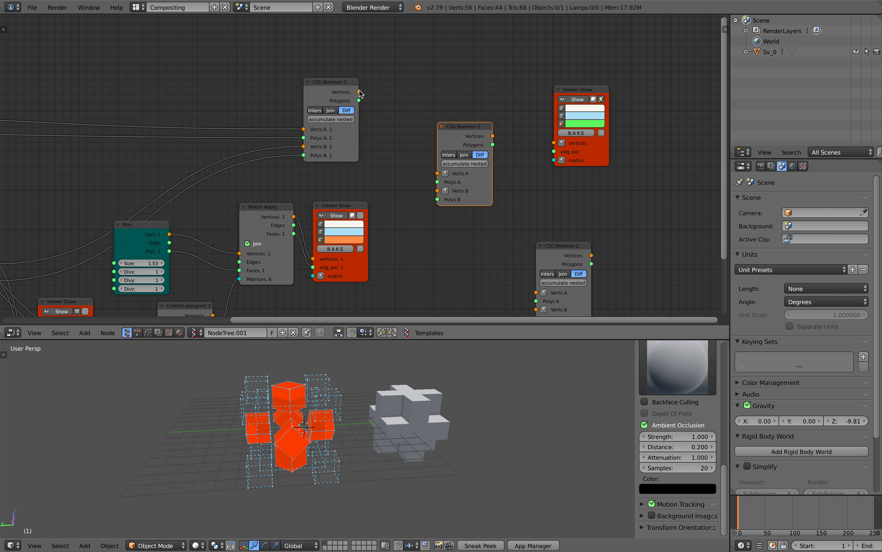
drag(432, 174, 438, 173)
drag(359, 100, 438, 182)
Move the orange viewer down and connect the second Matrix Apply's vertices and faces to the new Boolean's Verts B and Polys B
scroll(421, 135, up, 1)
drag(343, 212, 404, 282)
middle_drag(403, 282, 398, 254)
drag(277, 198, 364, 190)
drag(443, 169, 277, 219)
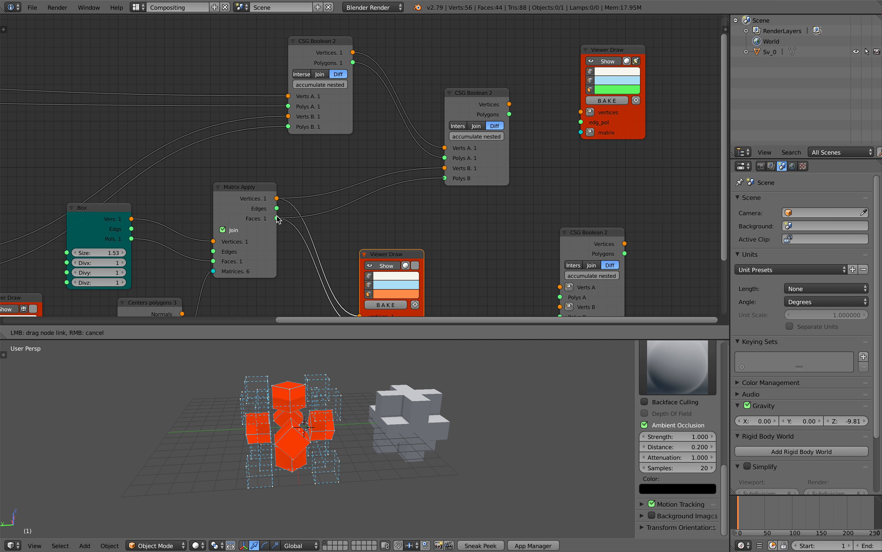
Switch the face-centre boxes viewer to wireframe display and save over the file
middle_drag(340, 412, 361, 419)
key(ctrl+s)
click(361, 419)
Set the face-centre boxes viewer's polygon colour to magenta and save over the file
middle_drag(387, 263, 388, 226)
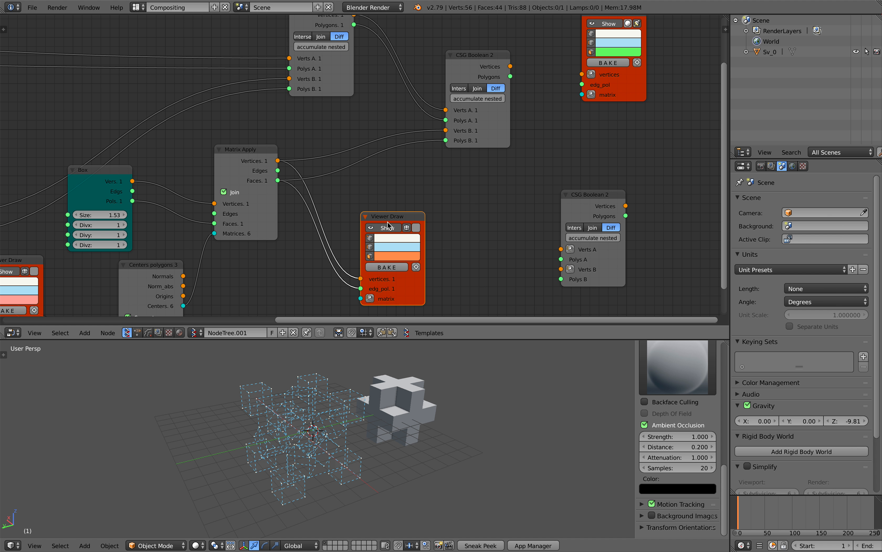
click(390, 261)
click(423, 175)
drag(440, 184, 442, 183)
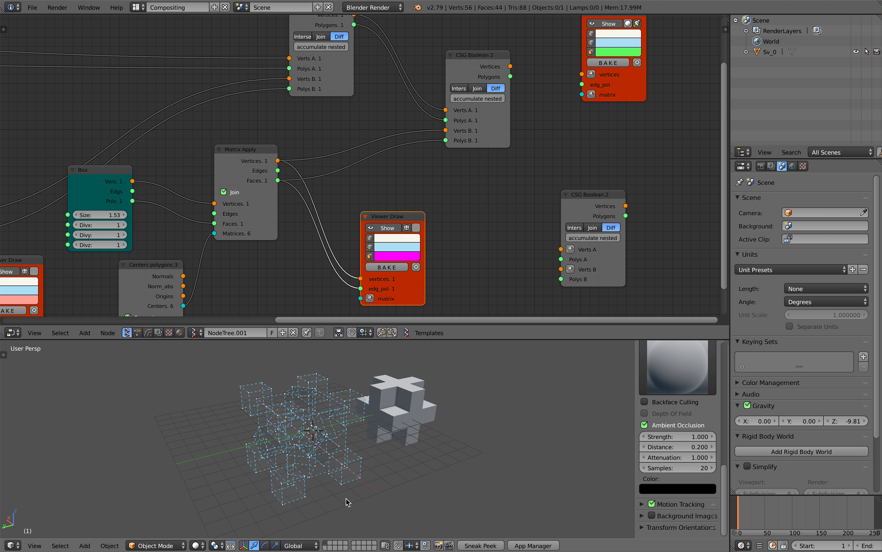
middle_drag(346, 500, 324, 444)
key(ctrl+s)
click(325, 443)
Connect the second Boolean's Vertices and Polygons outputs to the green viewer's vertices and edg_pol inputs, and save over the file
middle_drag(351, 214, 304, 237)
drag(538, 105, 485, 102)
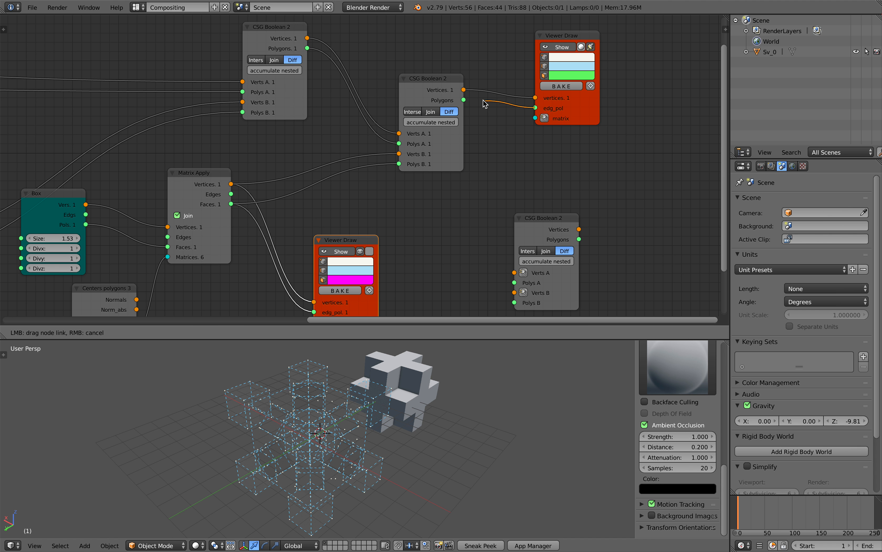
drag(450, 144, 452, 146)
middle_drag(443, 374, 401, 388)
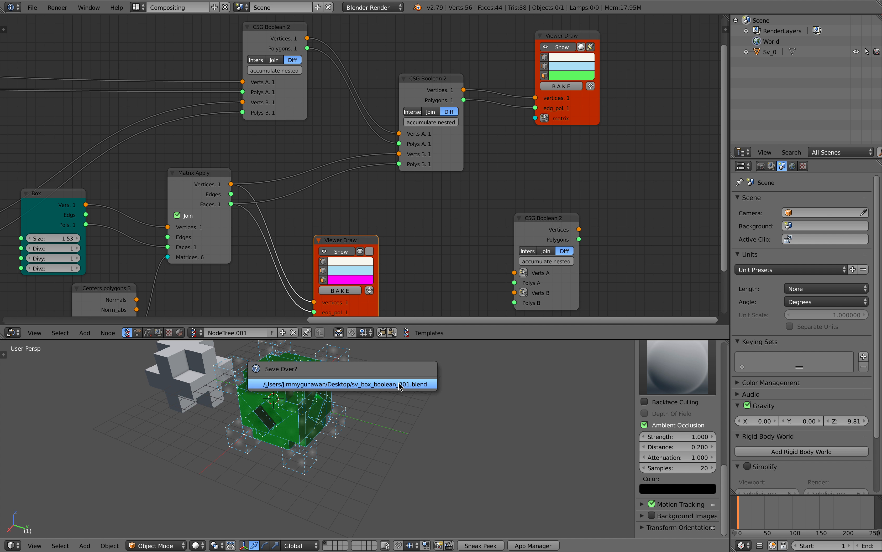
Bake the green viewer's Boolean result, move the baked mesh along the Y axis for inspection, and delete it
click(568, 90)
right_click(321, 405)
key(g)
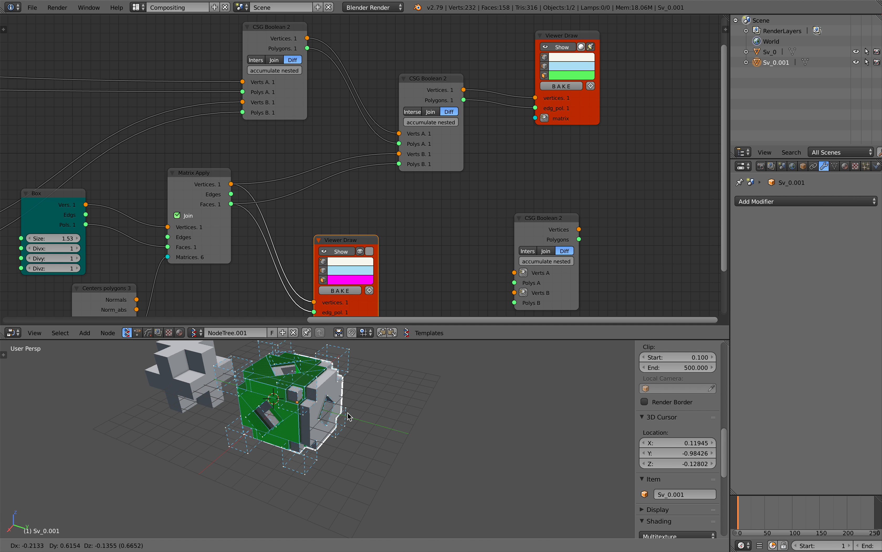
key(y)
click(482, 452)
shift+middle_drag(443, 449, 339, 462)
middle_drag(380, 484, 353, 419)
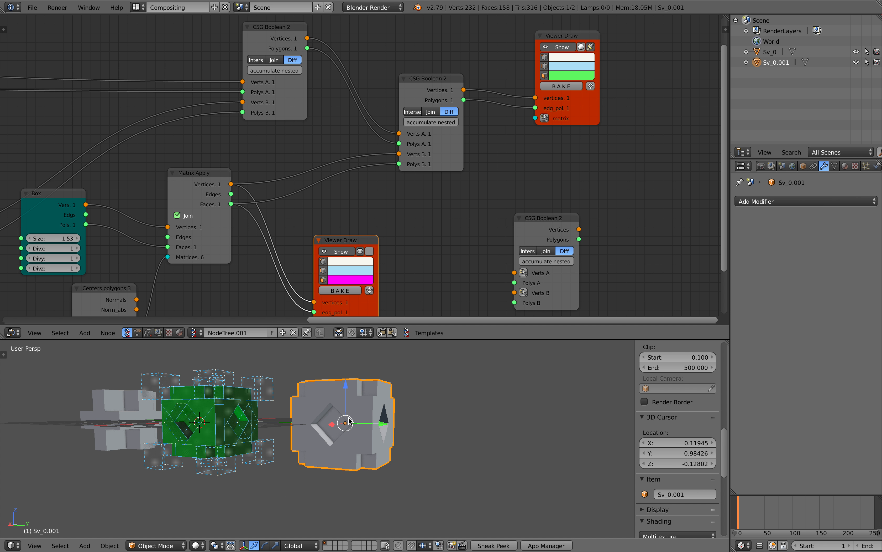
key(Delete)
Spread the large Box node and its blue viewer away from the nodes around them to make room in the graph
scroll(347, 193, down, 3)
scroll(234, 169, down, 1)
middle_drag(234, 169, 442, 198)
middle_drag(328, 156, 517, 187)
drag(369, 102, 366, 69)
mouse_move(223, 152)
mouse_down()
mouse_move(121, 122)
mouse_move(99, 125)
mouse_up()
middle_drag(263, 384, 285, 422)
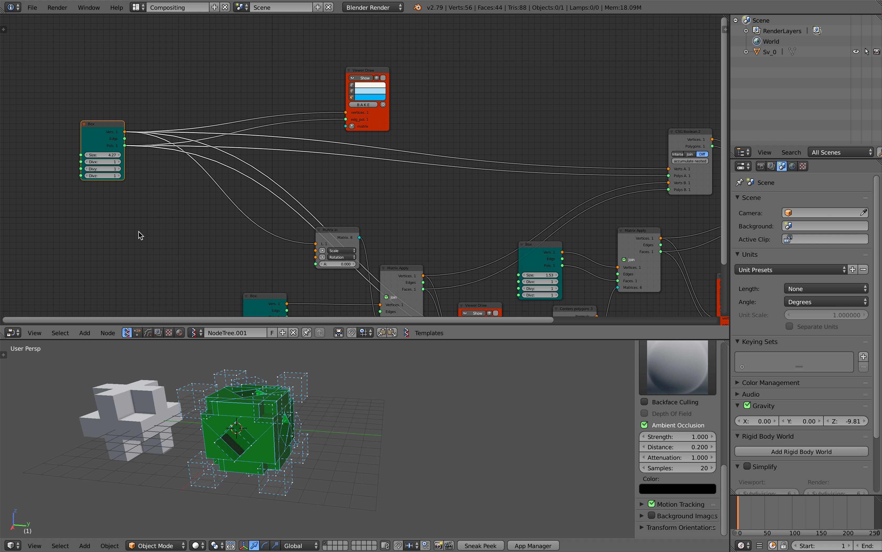
drag(108, 129, 105, 136)
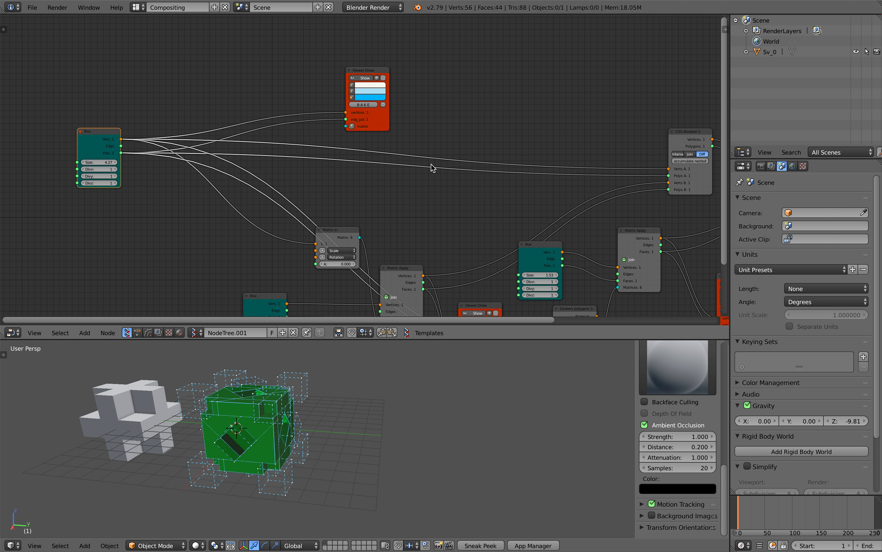
Reposition the first CSG Boolean 2 node slightly and move the blue viewer higher to clear space between them
click(687, 146)
scroll(582, 150, up, 2)
middle_drag(643, 173, 445, 152)
drag(509, 121, 502, 120)
middle_drag(311, 95, 348, 146)
scroll(338, 144, down, 2)
drag(210, 144, 197, 122)
middle_drag(226, 123, 344, 126)
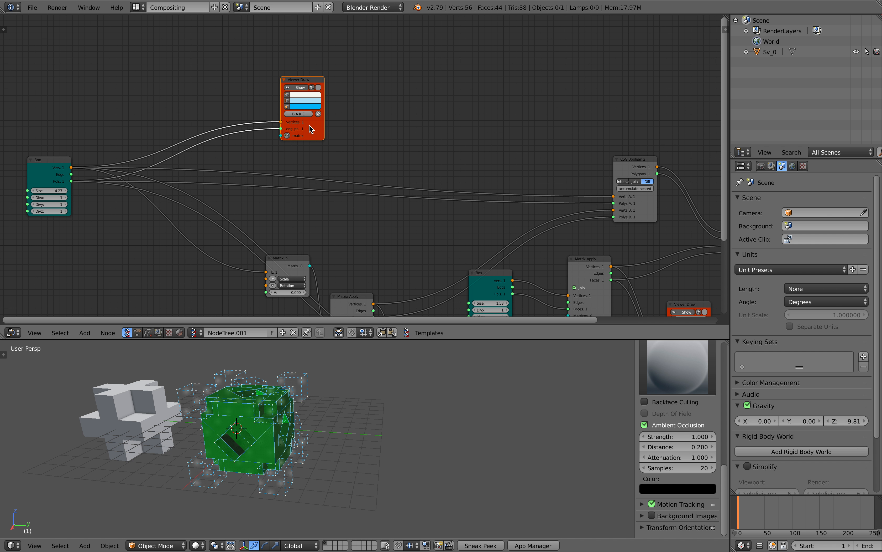
drag(308, 124, 301, 104)
Duplicate the first CSG Boolean 2 node and place the copy above the link running from the large Box
middle_drag(350, 119, 303, 125)
drag(575, 179, 553, 165)
key(shift+d)
click(420, 92)
middle_drag(366, 112, 429, 128)
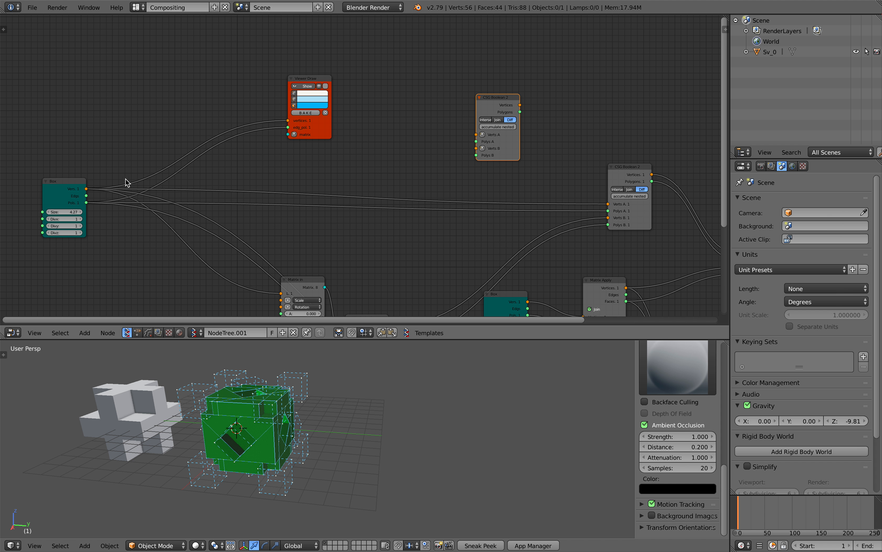
Connect the large Box's vertices and polygons to the duplicated CSG Boolean 2's Verts A and Polys A inputs
drag(87, 189, 403, 155)
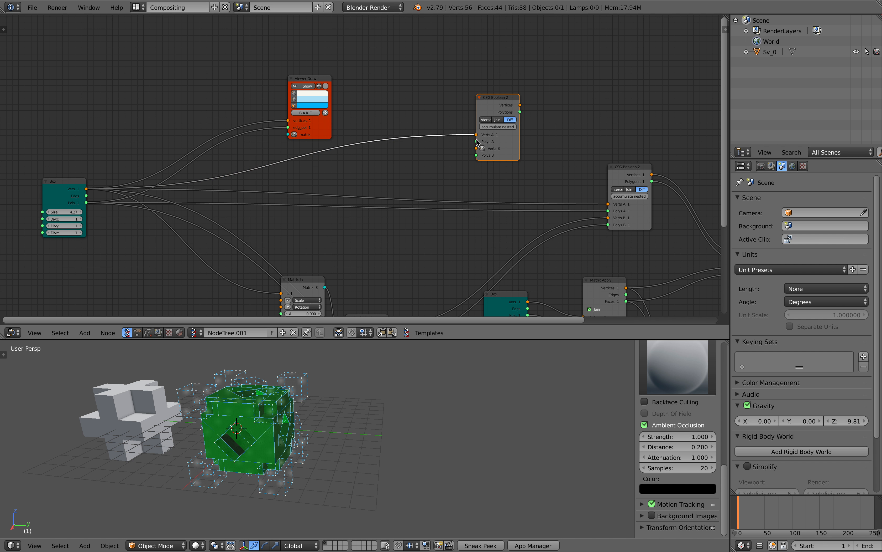
drag(83, 207, 85, 204)
scroll(332, 159, up, 1)
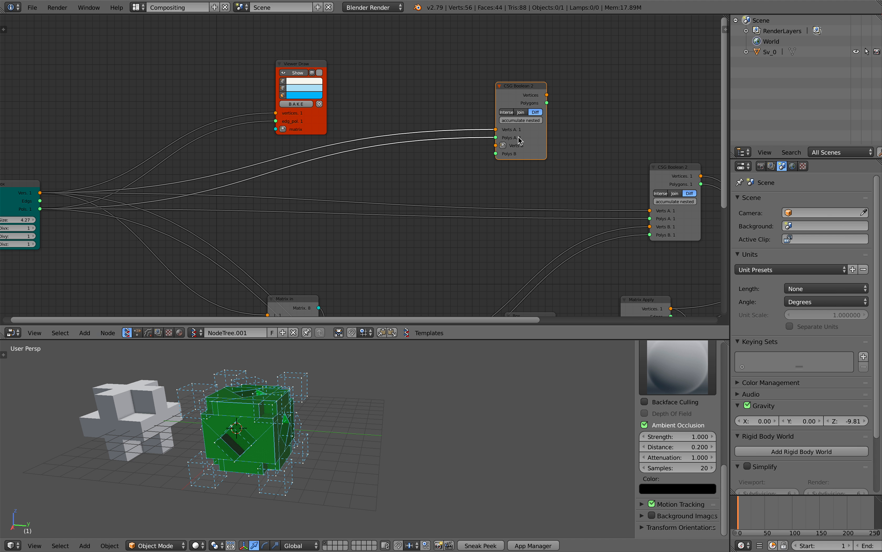
drag(520, 141, 466, 140)
middle_drag(69, 174, 94, 185)
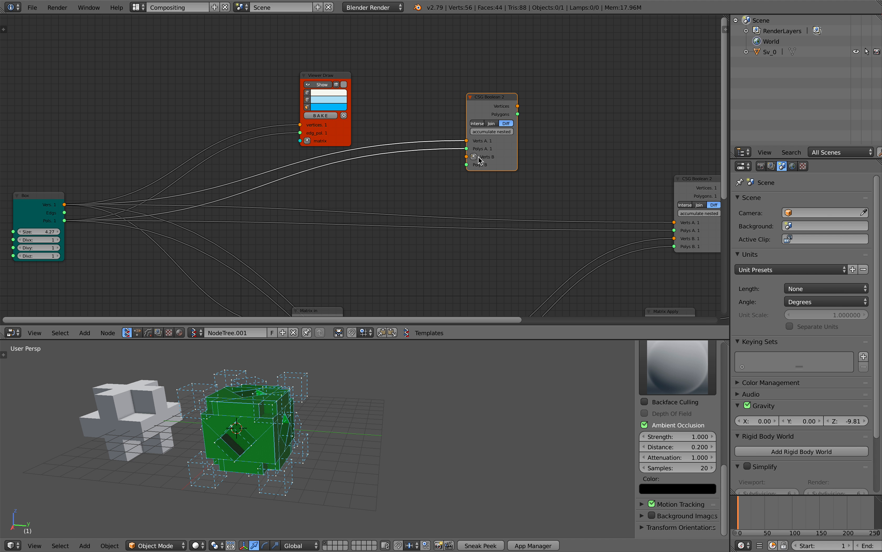
mouse_move(479, 160)
mouse_down()
mouse_move(457, 145)
mouse_move(488, 147)
mouse_up()
Duplicate the large Box node, place the copy above the original, and shift the blue viewer up
click(42, 199)
key(shift+d)
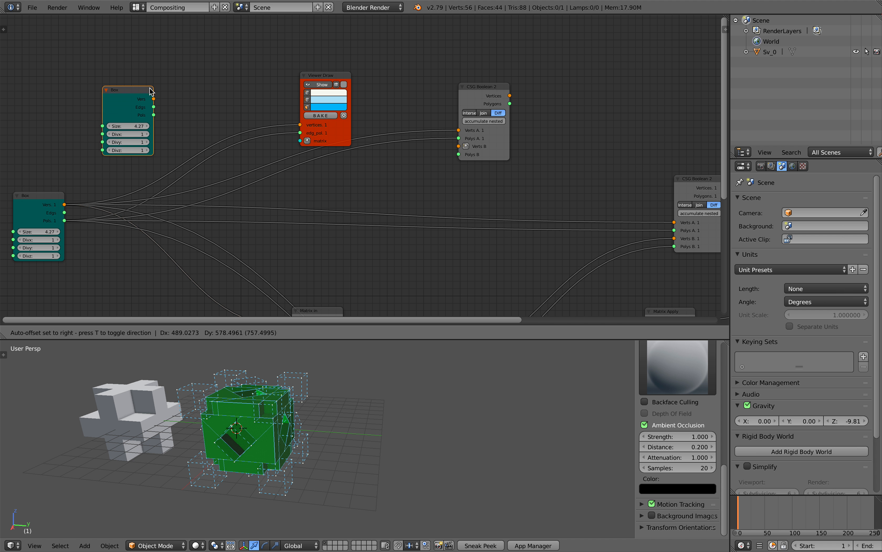
key(Escape)
key(g)
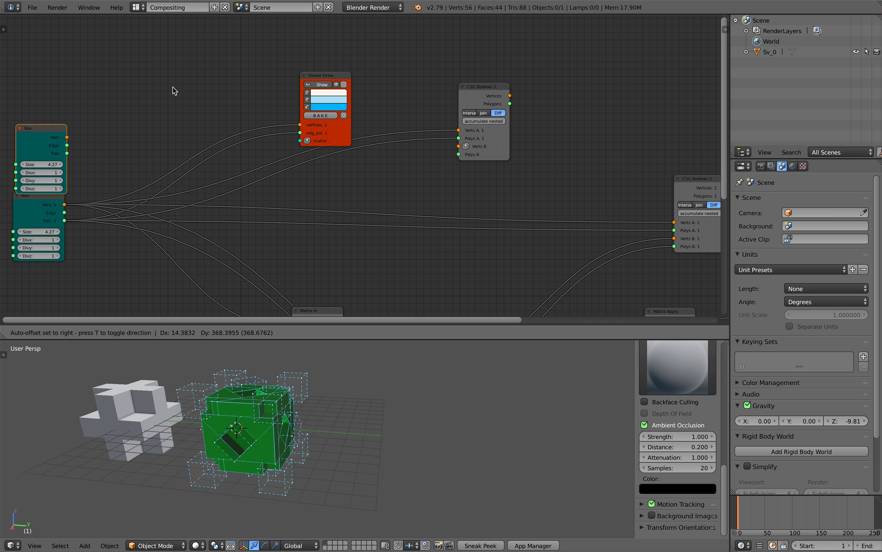
click(202, 64)
drag(344, 94, 343, 70)
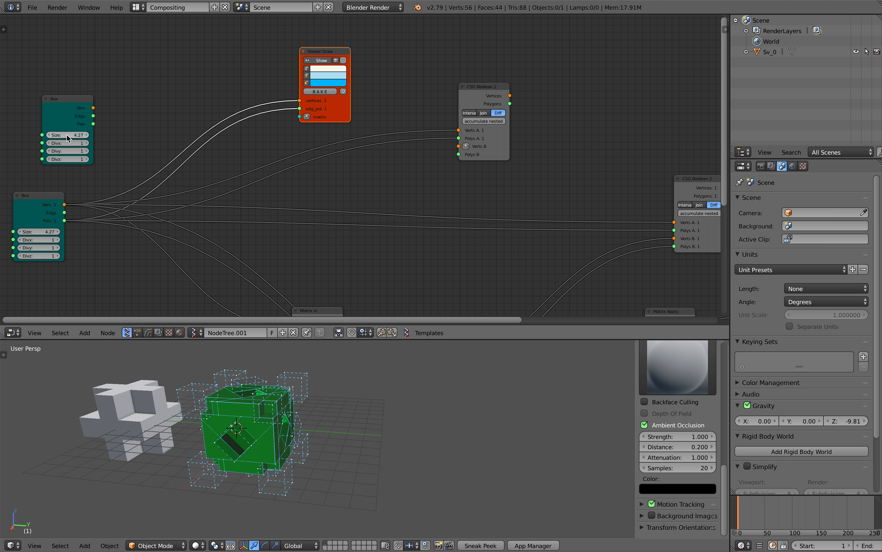
Set the duplicated Box's size to 2.00 and connect its vertices and polygons to the new Boolean's Verts B and Polys B
drag(93, 107, 459, 146)
drag(459, 155, 332, 149)
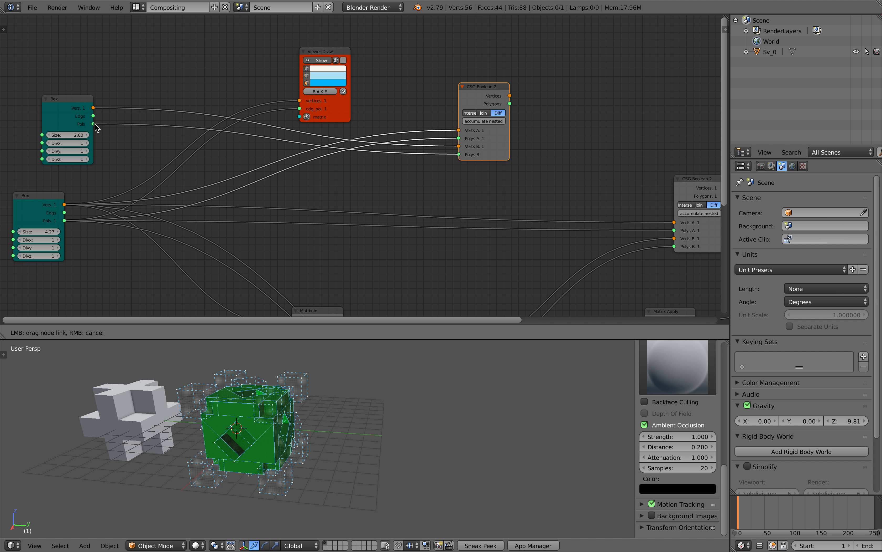
drag(96, 124, 94, 124)
Connect the new Boolean's Vertices and Polygons outputs to the original first Boolean's Verts A and Polys A, replacing the large Box links
middle_drag(533, 151, 503, 148)
drag(491, 101, 647, 224)
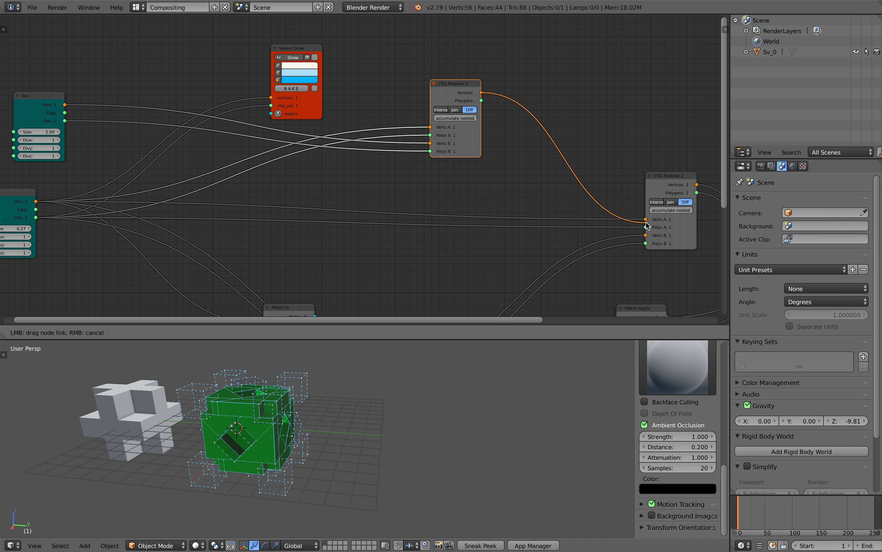
scroll(489, 119, down, 2)
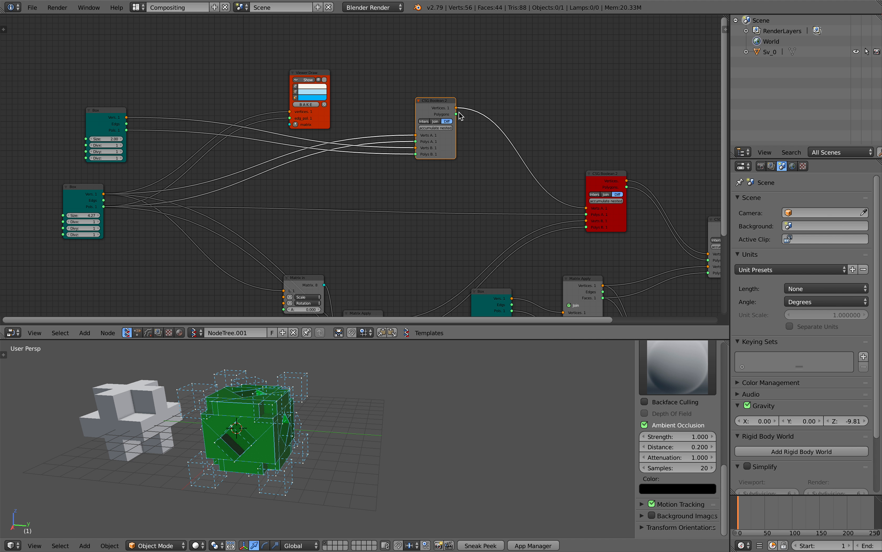
drag(588, 214, 586, 214)
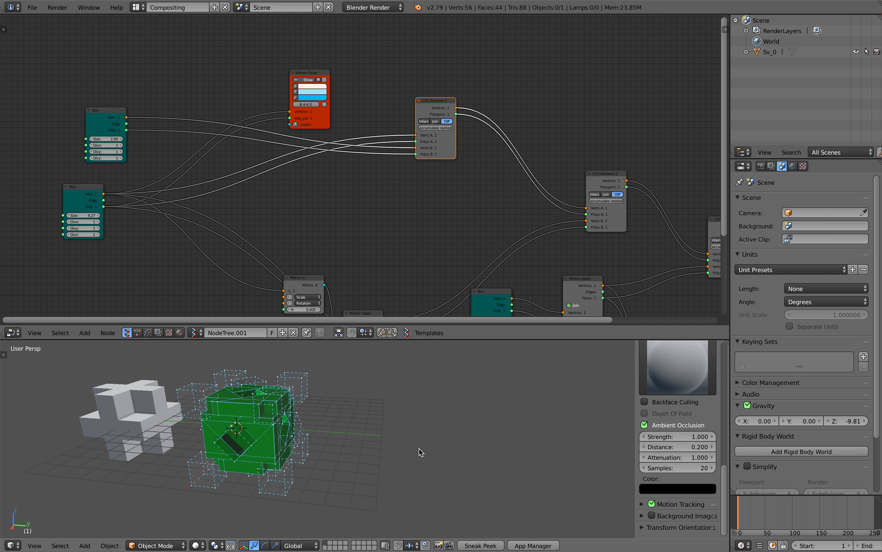